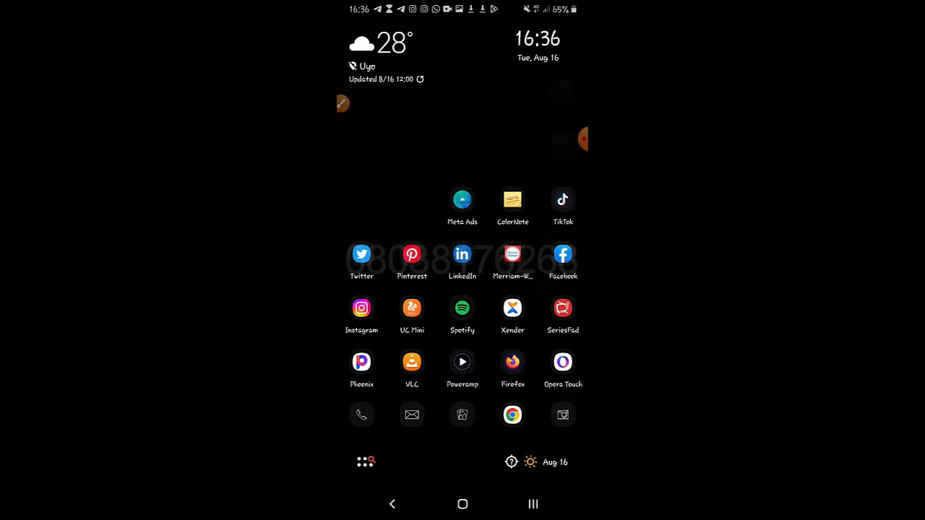
- Open CapCut from the phone's app list and start a new project
left_click_drag(487, 307, 487, 181)
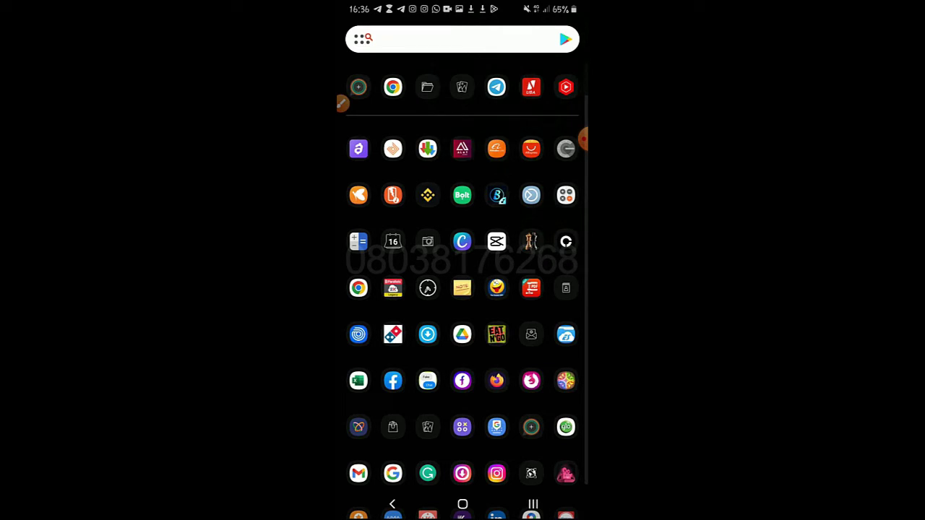
left_click(497, 241)
left_click(464, 149)
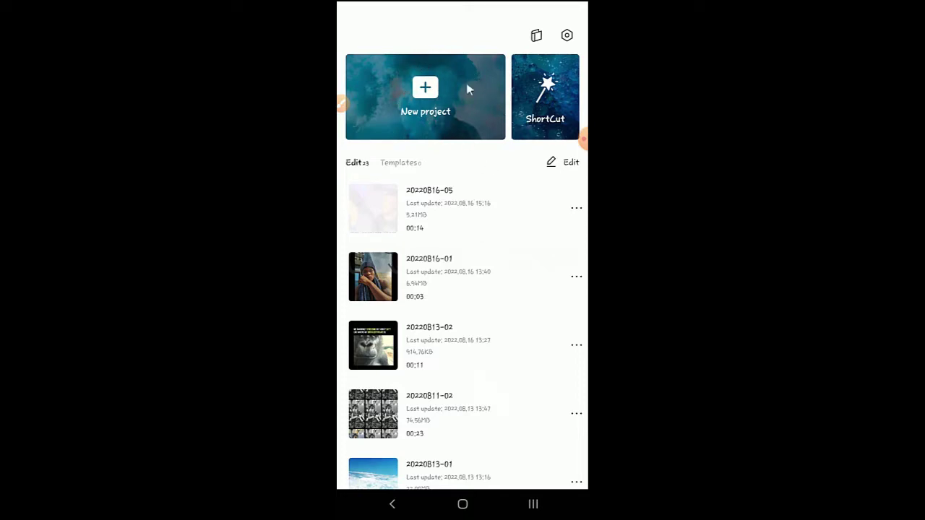
scroll(477, 291, "down", 6)
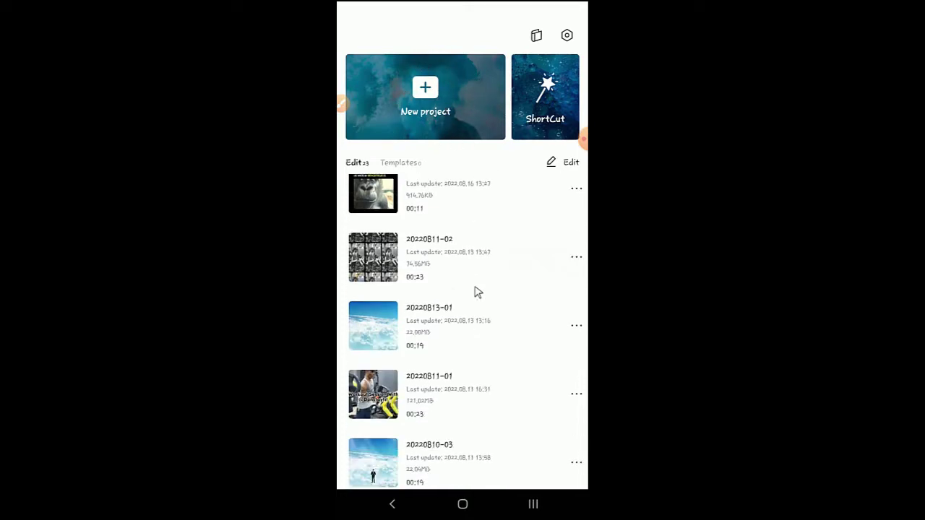
scroll(441, 216, "up", 10)
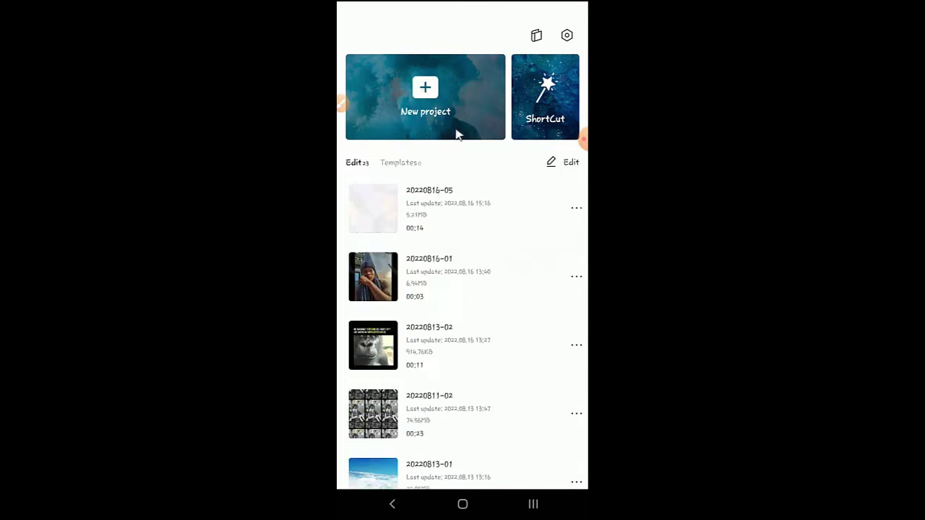
left_click(440, 96)
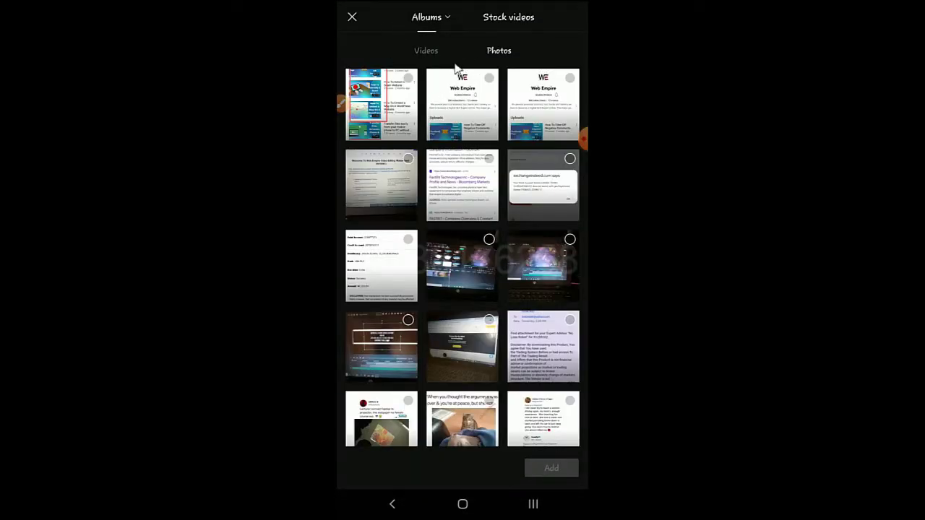
- Look through the device's videos, photos and album folders, and the stock videos available for import
left_click(433, 55)
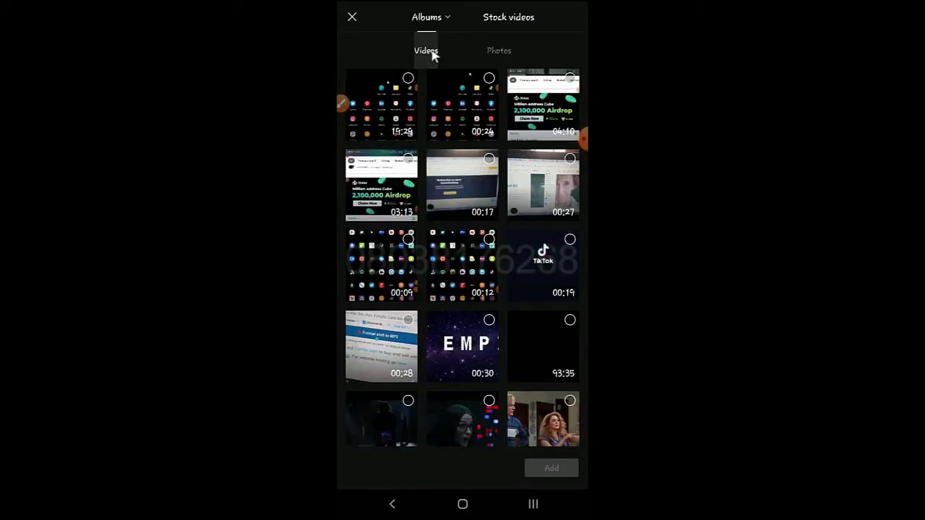
scroll(477, 91, "down", 10)
scroll(484, 76, "up", 8)
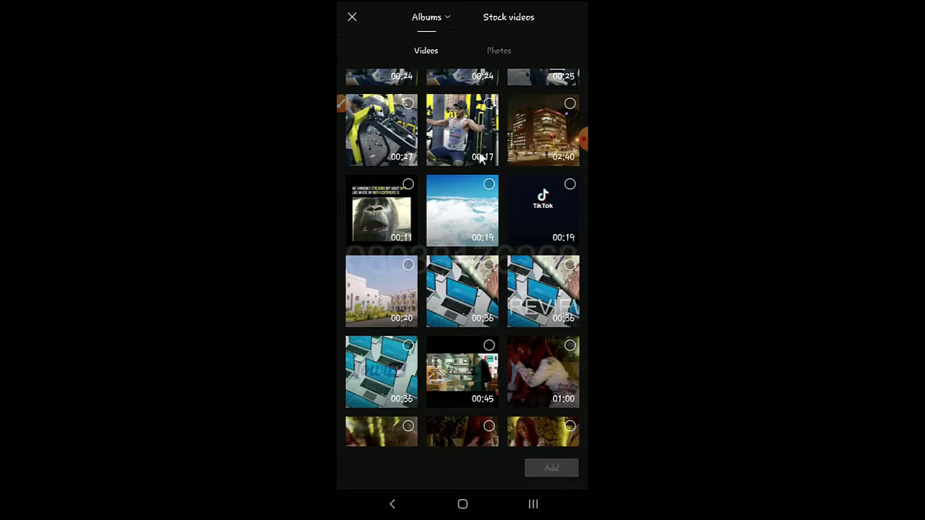
left_click(494, 51)
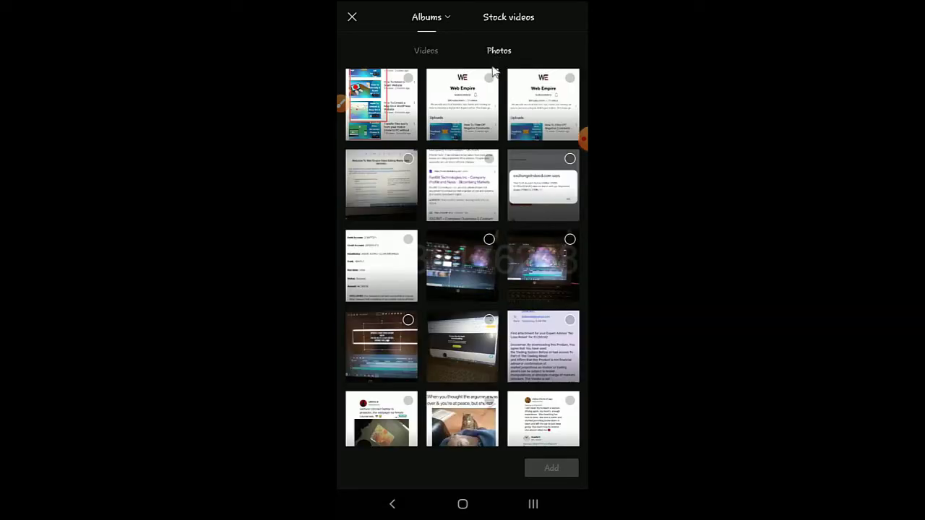
scroll(491, 79, "down", 5)
scroll(492, 83, "up", 5)
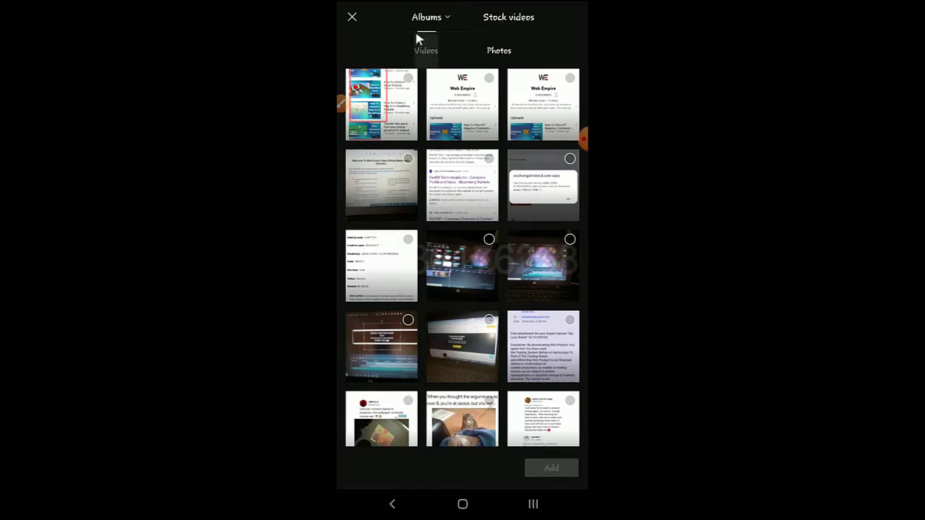
left_click(441, 20)
scroll(459, 153, "down", 5)
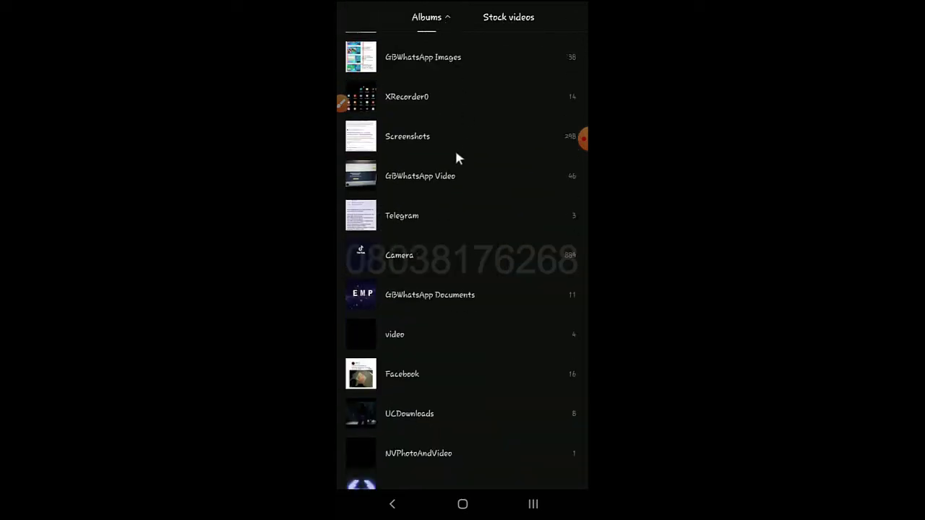
scroll(456, 149, "down", 5)
scroll(455, 148, "up", 10)
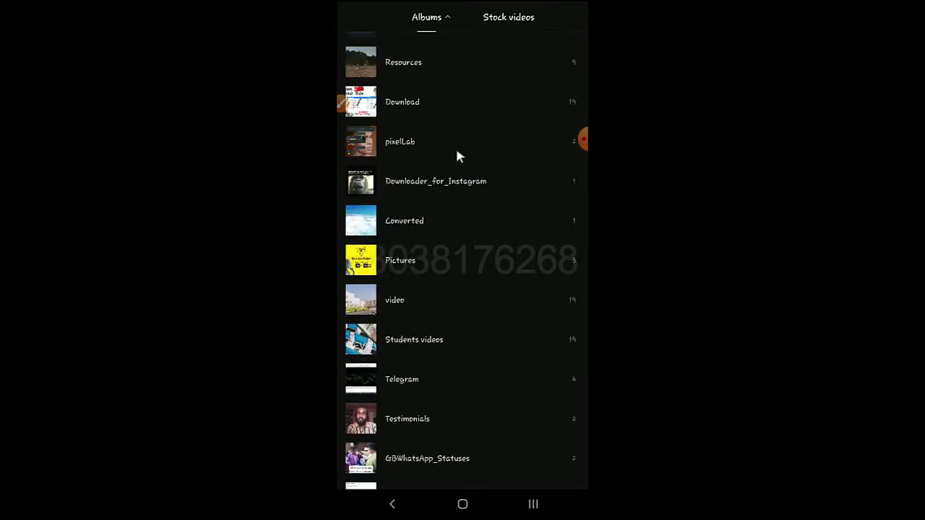
left_click(444, 21)
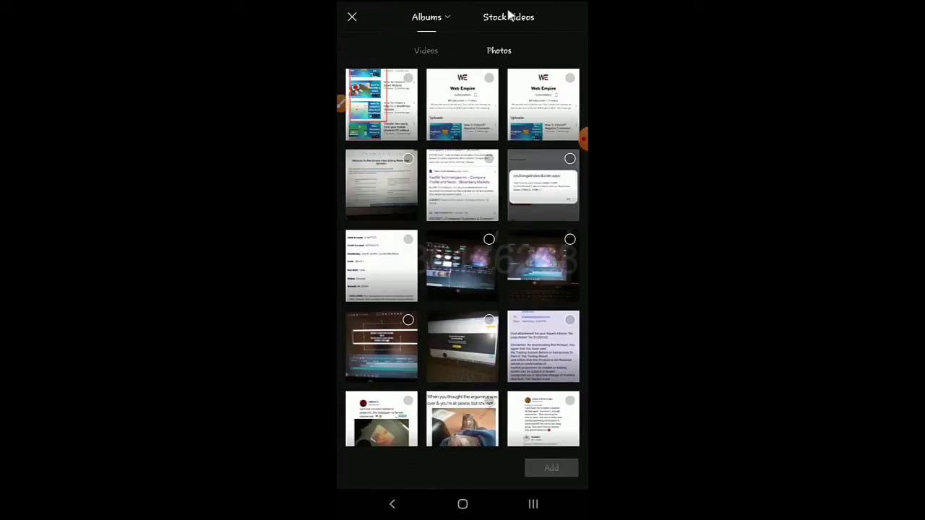
left_click(512, 22)
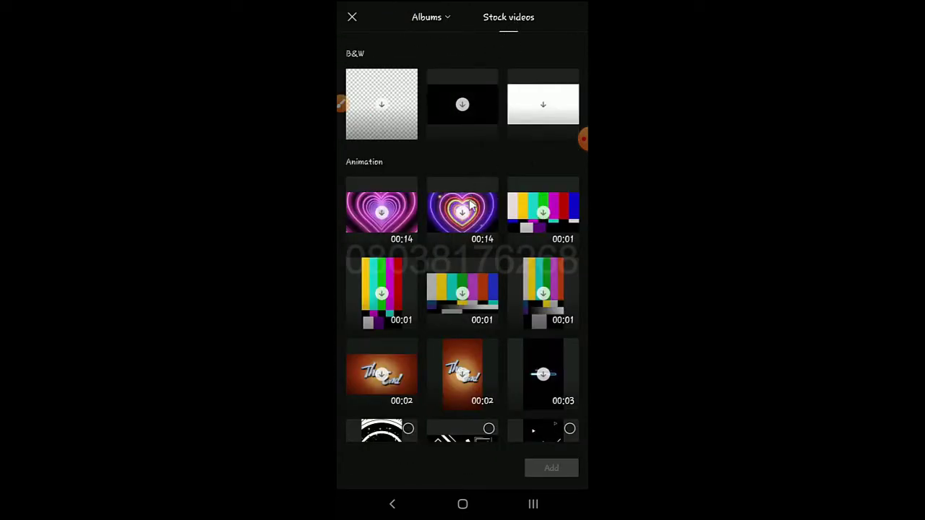
scroll(469, 201, "down", 10)
scroll(469, 202, "up", 10)
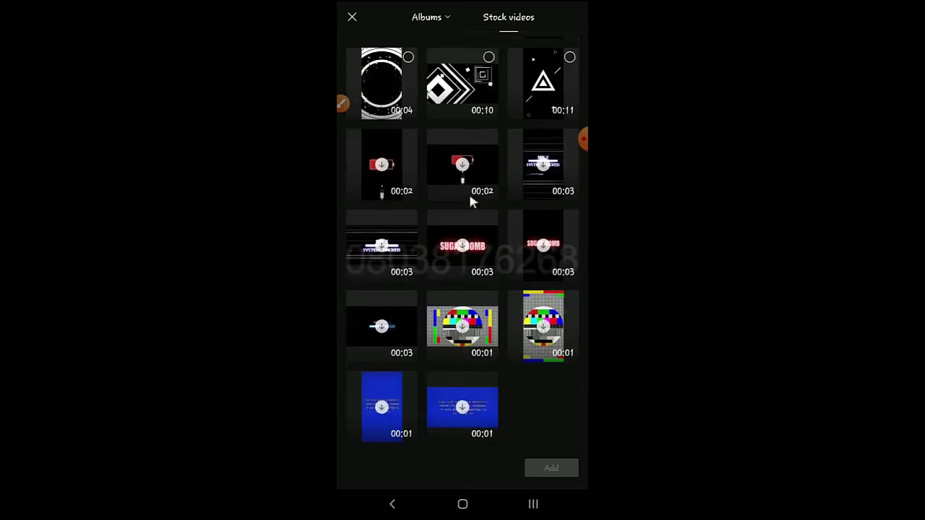
- Add the 19-second TikTok video from the device's album to the new project
left_click(433, 22)
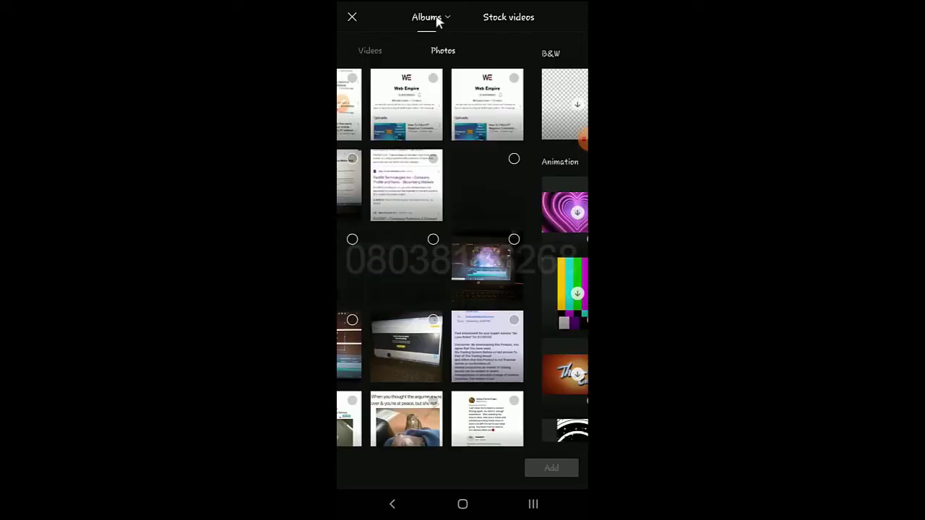
scroll(450, 225, "down", 10)
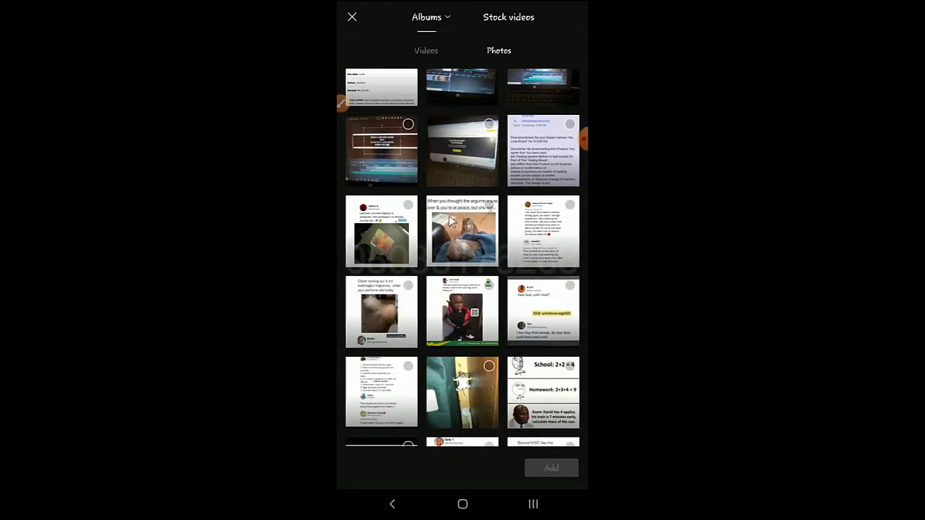
scroll(449, 218, "down", 3)
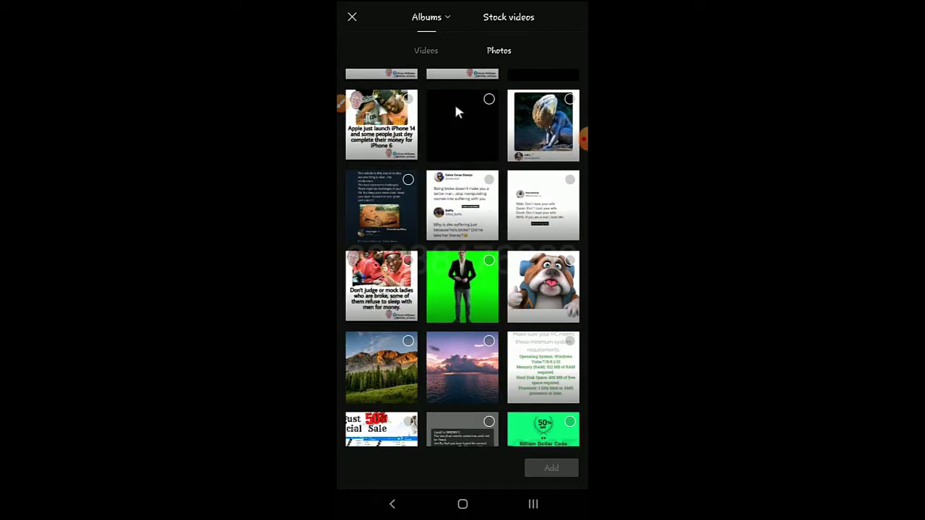
left_click(429, 53)
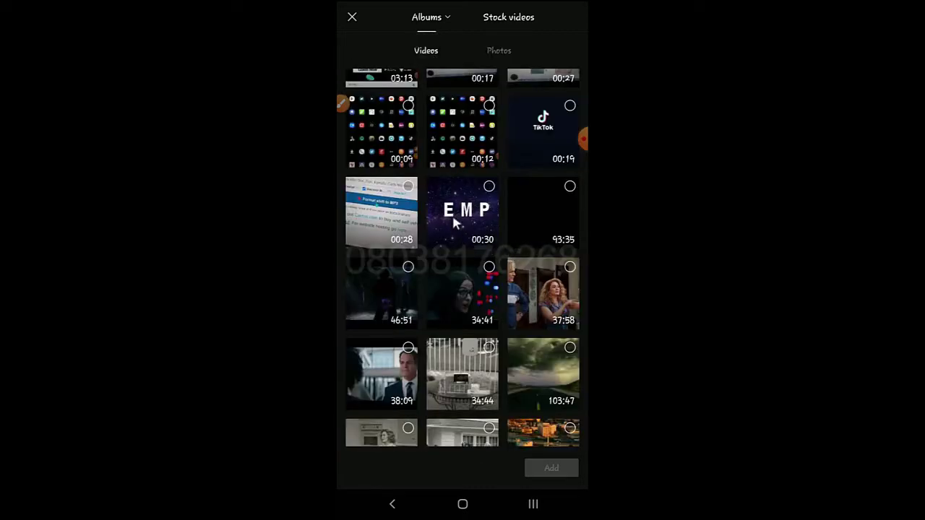
scroll(461, 193, "down", 5)
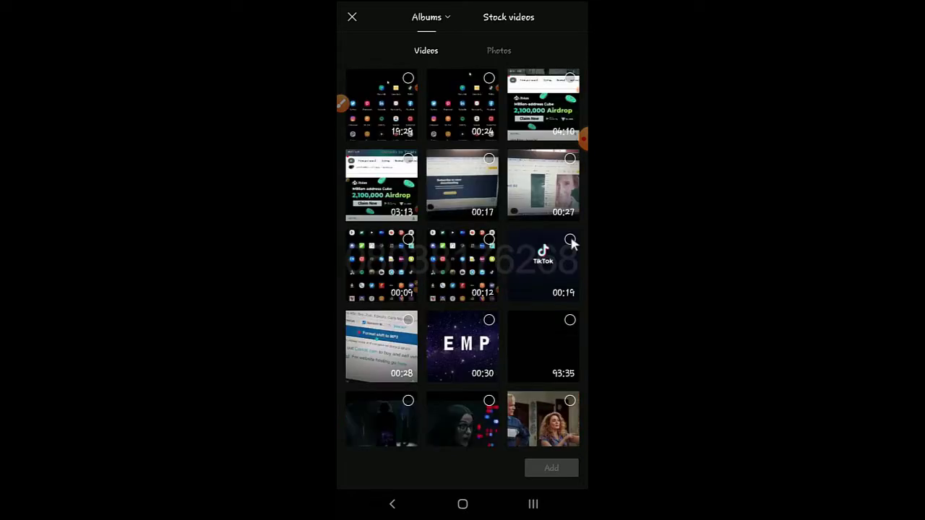
left_click(543, 263)
left_click(555, 471)
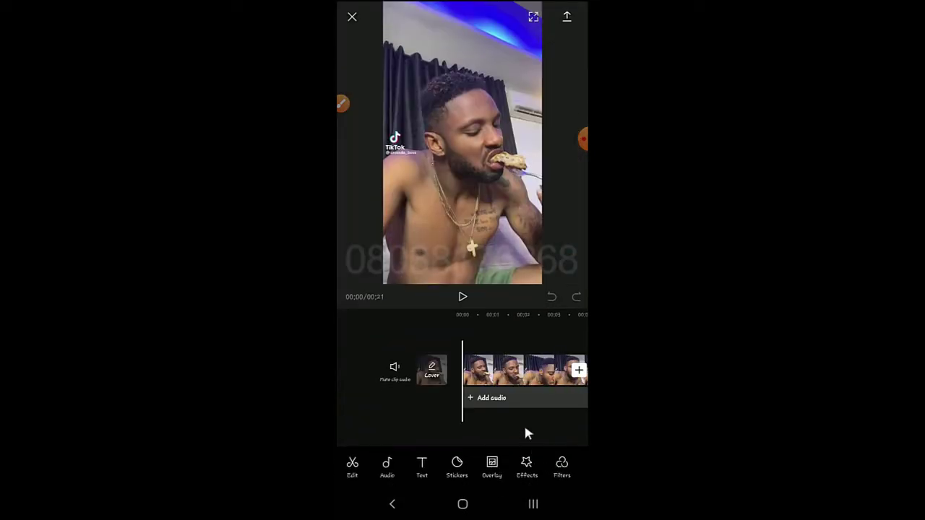
- Play the opening seconds of the imported clip and return the playhead to the start of the timeline
left_click(462, 300)
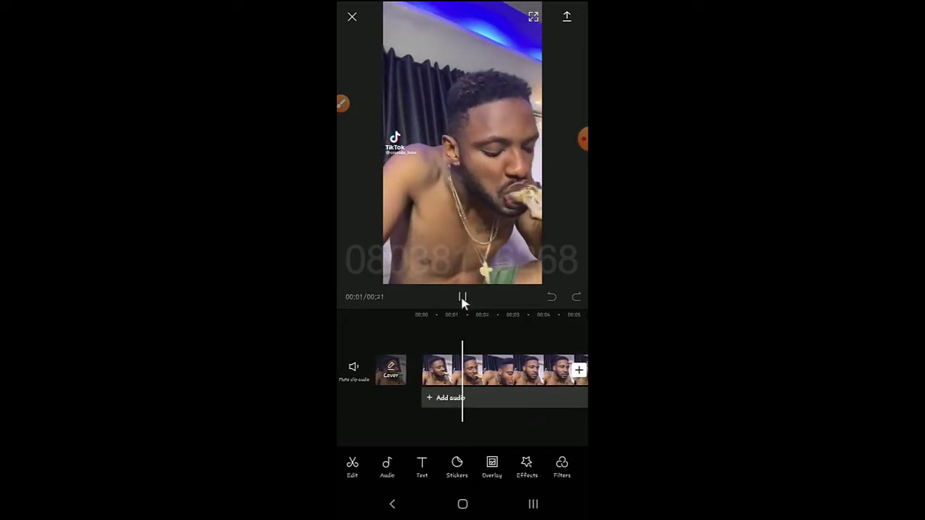
left_click(464, 298)
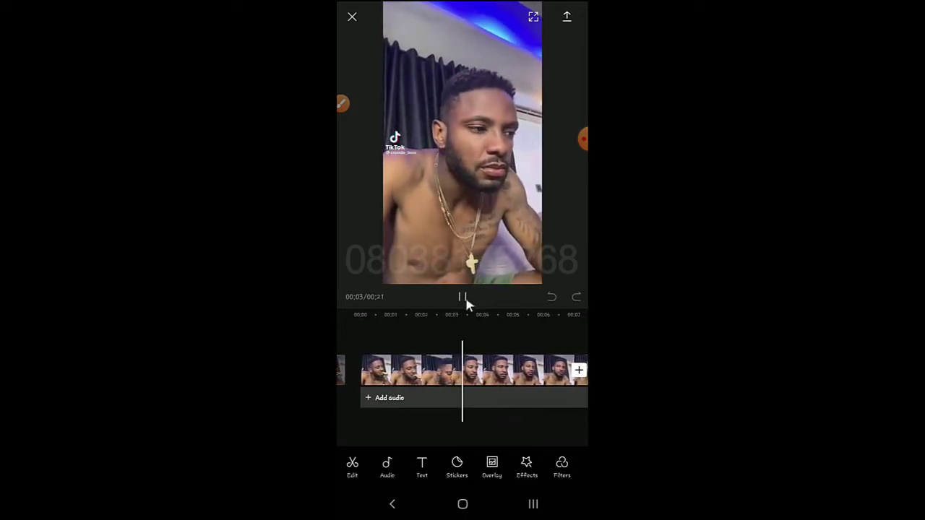
left_click_drag(388, 424, 411, 436)
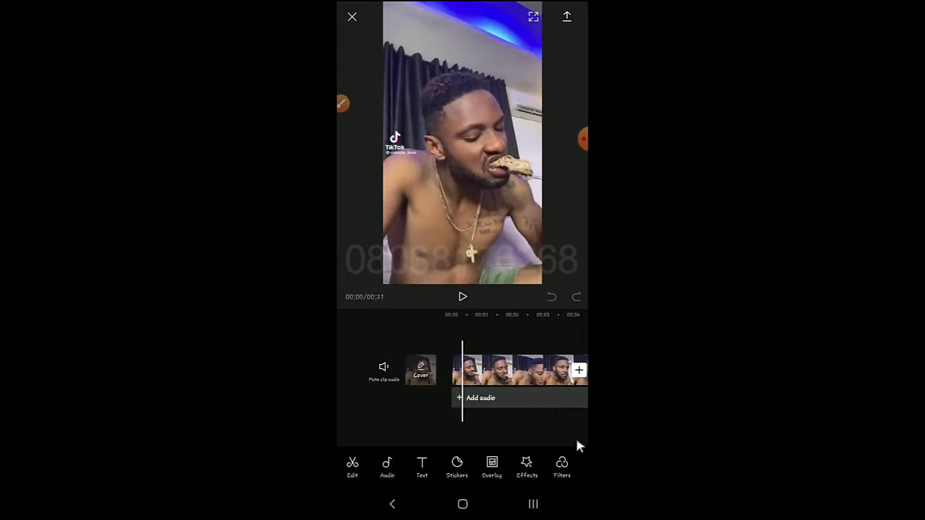
mouse_move(575, 436)
left_mouse_down()
mouse_move(556, 444)
mouse_move(438, 439)
mouse_move(415, 449)
mouse_move(571, 440)
mouse_move(384, 427)
mouse_move(571, 440)
mouse_move(347, 444)
mouse_move(583, 441)
left_mouse_up()
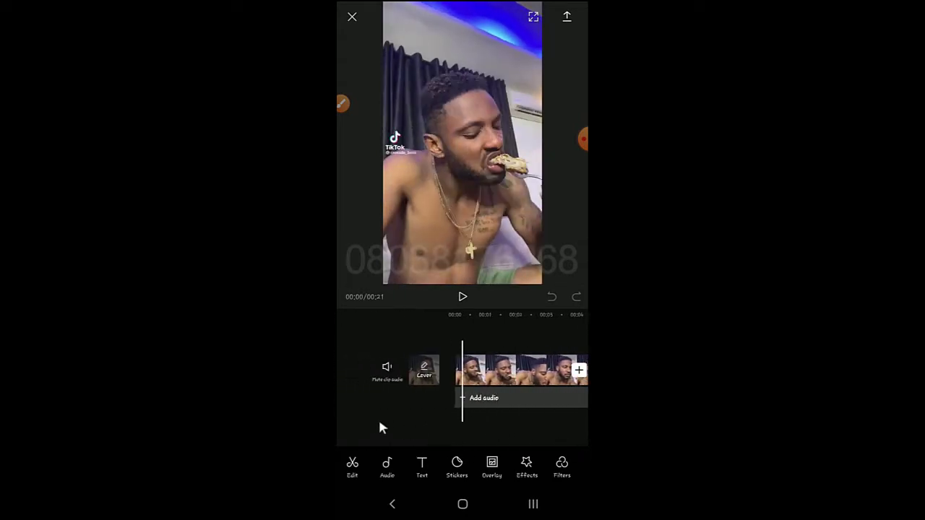
left_click_drag(380, 424, 559, 433)
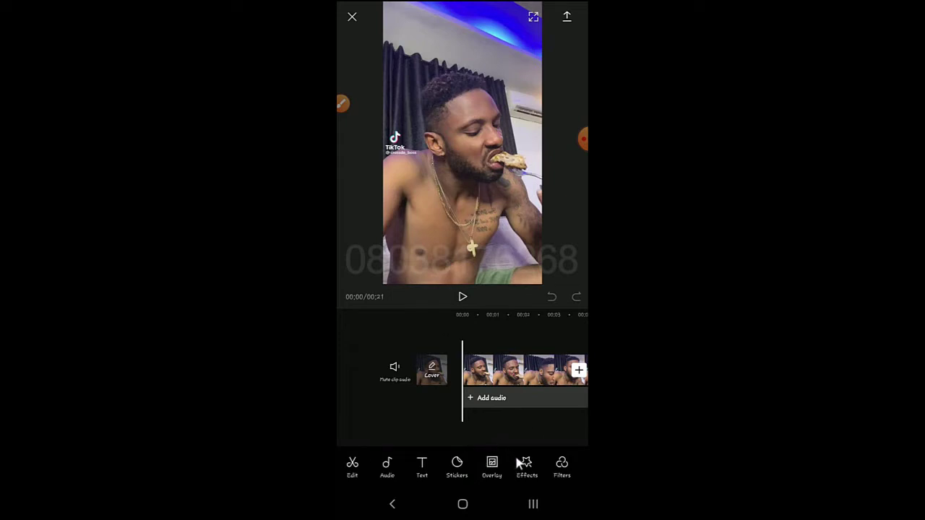
- Compare the Fit, 9:16, 16:9 and 1:1 formats on the video and set the project's aspect ratio to 9:16
left_click_drag(533, 467, 361, 467)
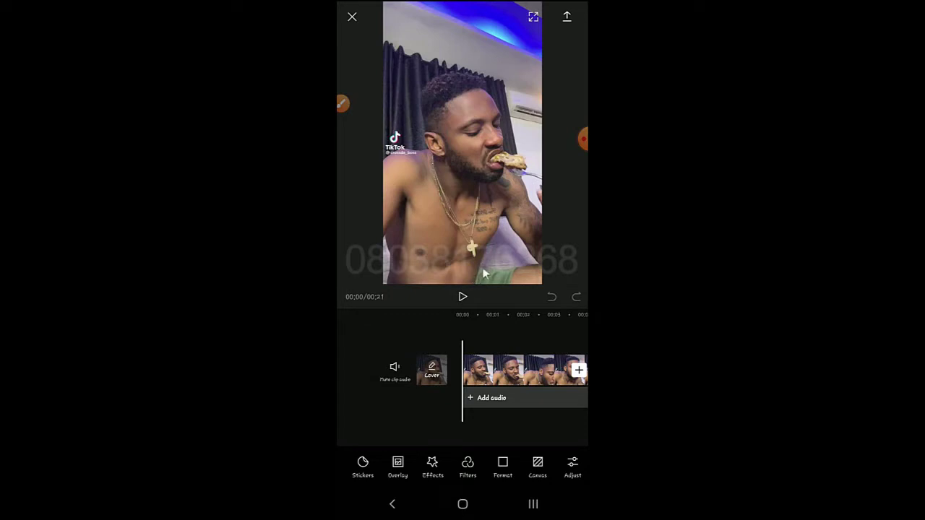
left_click(503, 468)
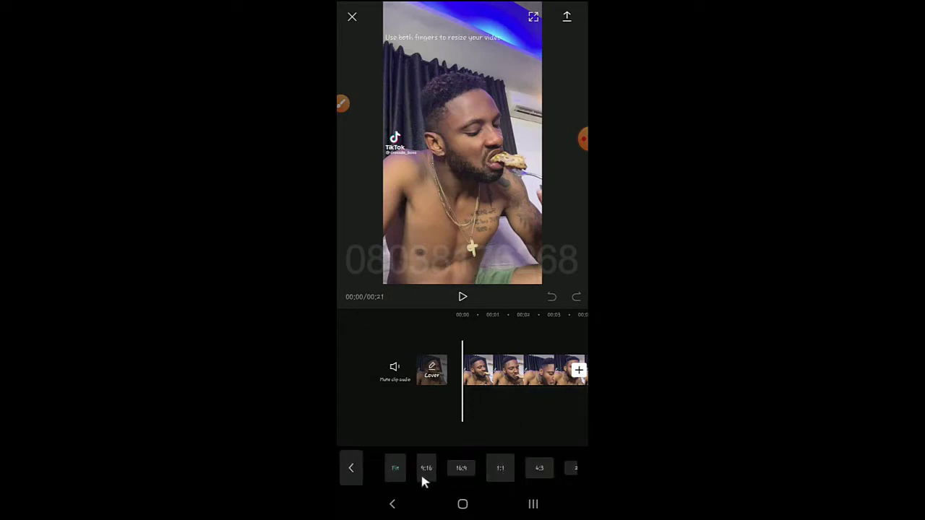
left_click(426, 470)
left_click(397, 470)
left_click(427, 470)
left_click(462, 470)
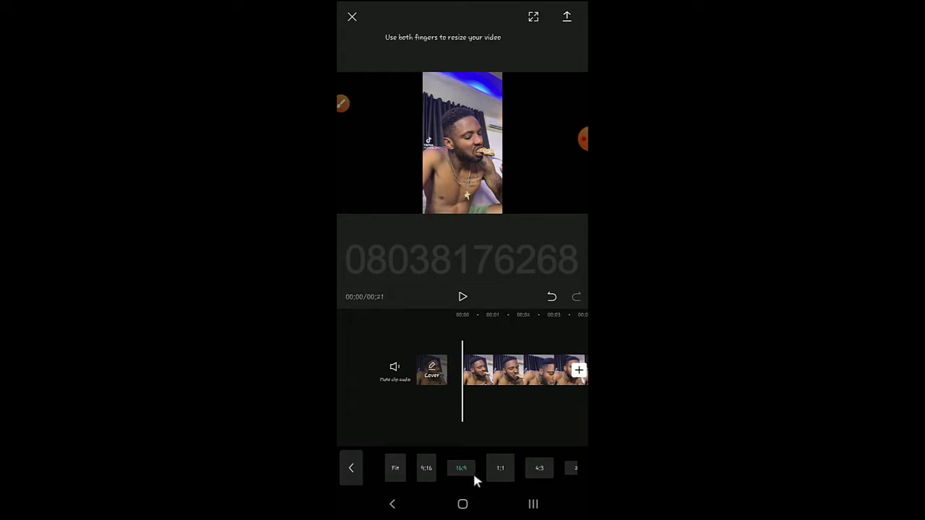
left_click(500, 470)
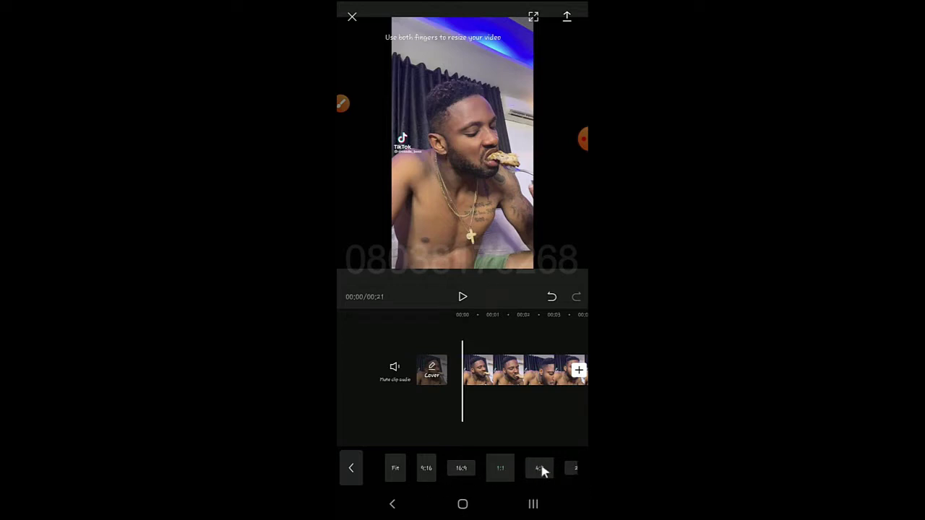
mouse_move(541, 469)
left_mouse_down()
mouse_move(402, 485)
mouse_move(551, 470)
left_mouse_up()
left_click(427, 469)
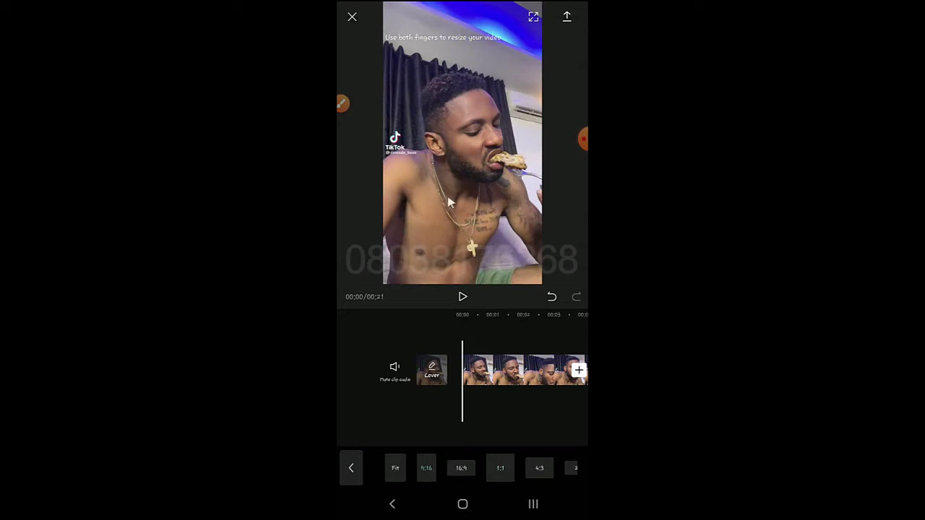
left_click(458, 469)
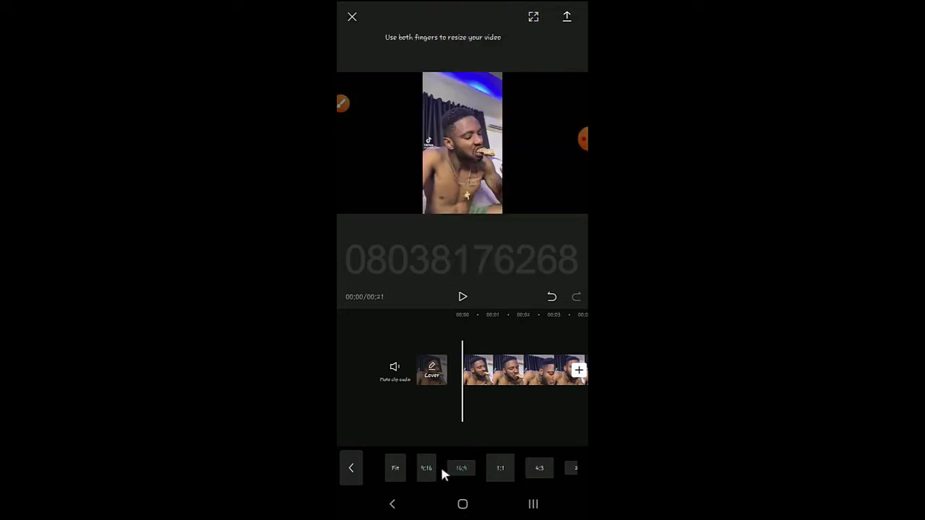
left_click(425, 469)
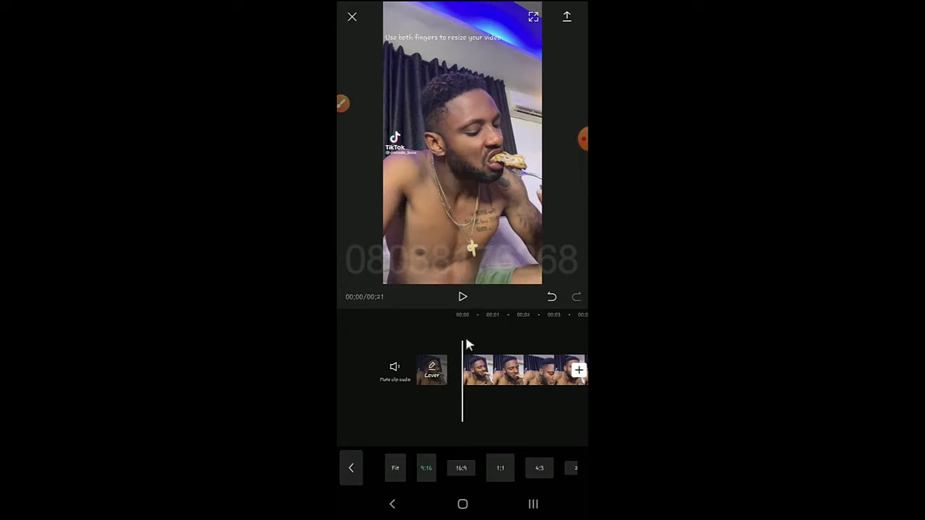
left_click(349, 469)
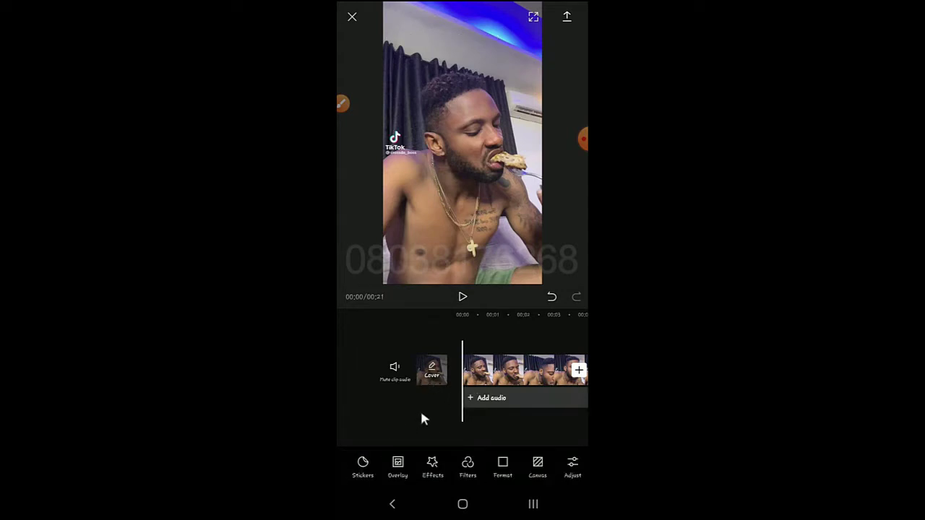
- Scrub the timeline forward to the 3-second mark of the clip
left_click_drag(492, 437, 579, 415)
left_click_drag(515, 349, 417, 364)
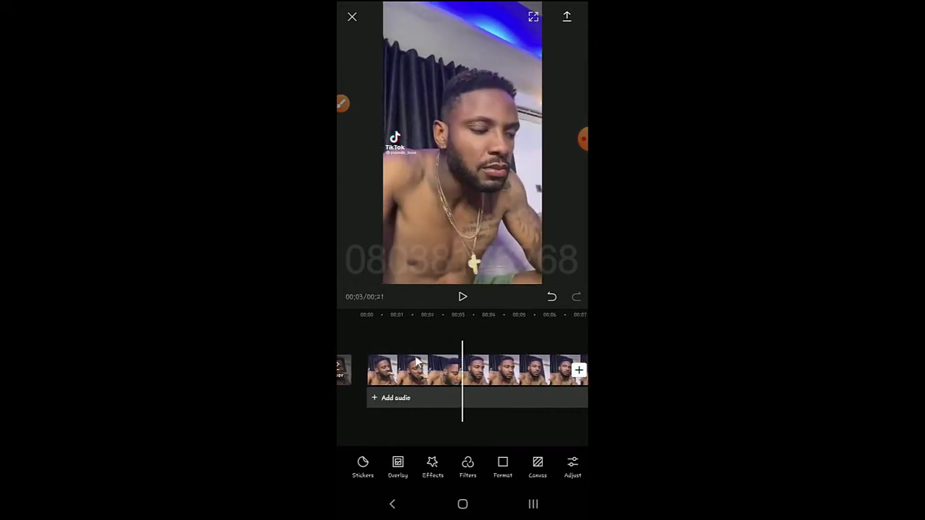
- Outline the clip track, the video preview and the editing tools with red rectangles, and clear the annotations
left_click(344, 106)
left_click(497, 453)
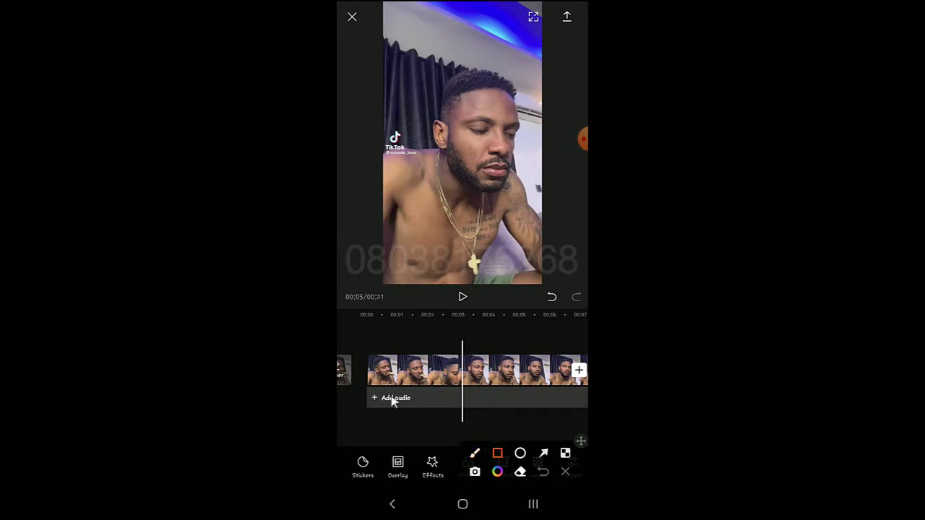
mouse_move(361, 352)
left_mouse_down()
mouse_move(547, 377)
mouse_move(587, 391)
left_mouse_up()
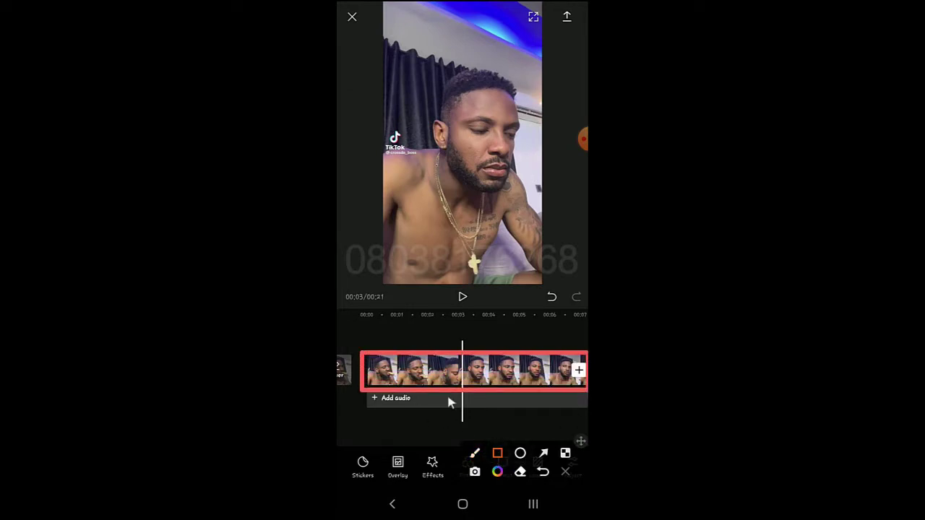
mouse_move(374, 20)
left_mouse_down()
mouse_move(467, 201)
mouse_move(554, 266)
mouse_move(554, 288)
left_mouse_up()
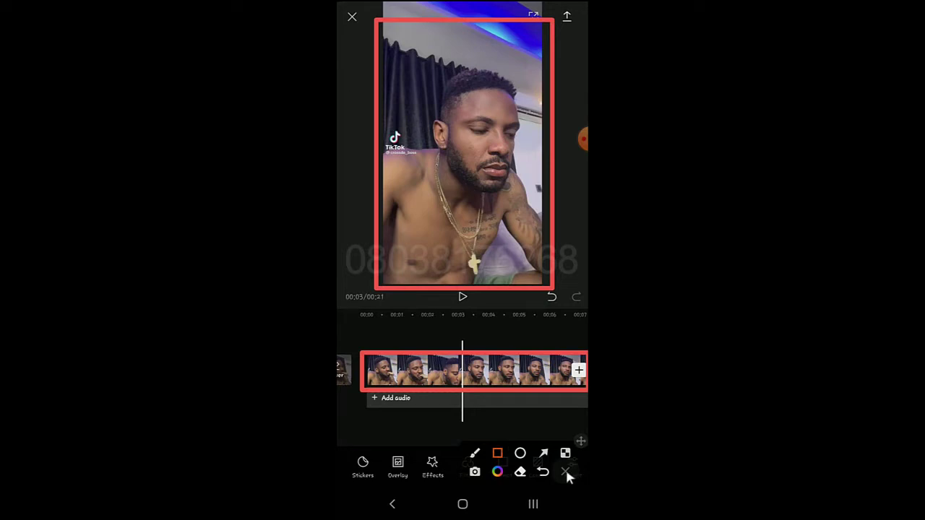
mouse_move(341, 441)
left_mouse_down()
mouse_move(434, 464)
mouse_move(582, 481)
left_mouse_up()
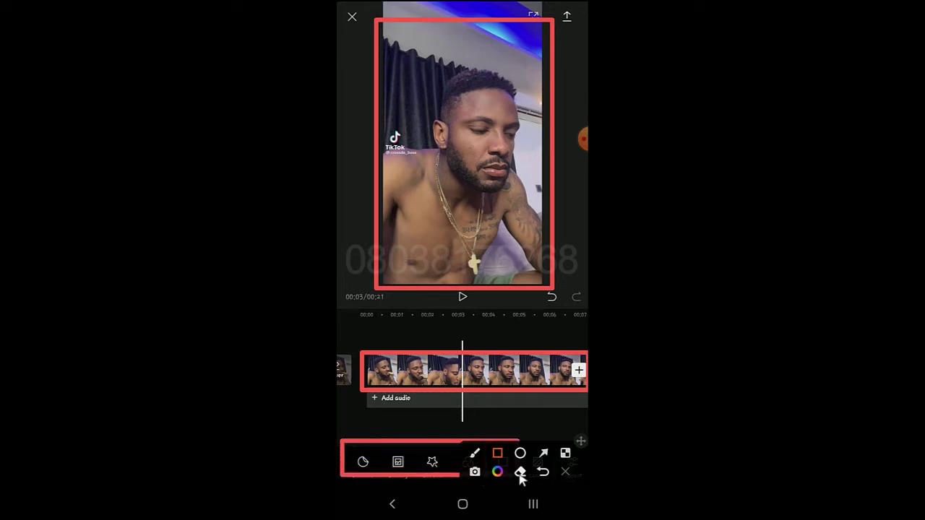
left_click(566, 471)
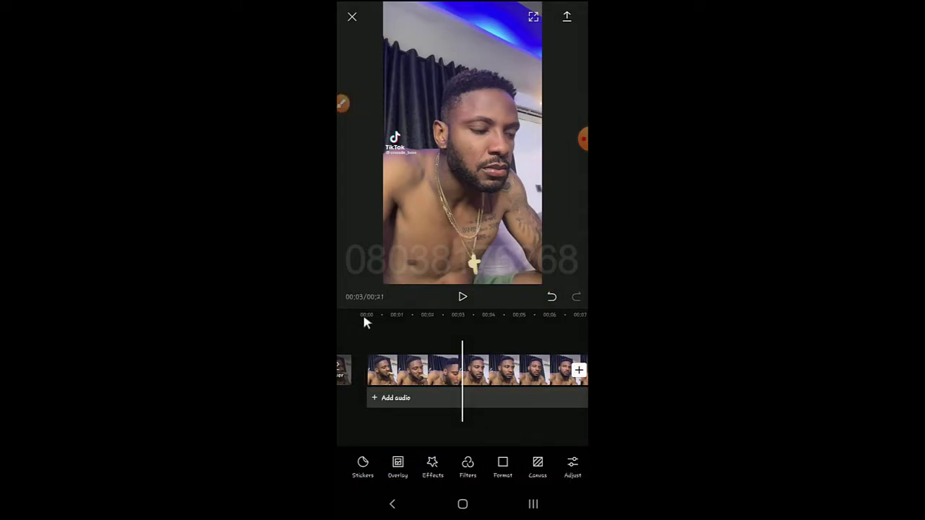
- Draw a red arrow along the timeline's time ruler and clear it
left_click(351, 103)
left_click_drag(443, 319, 533, 320)
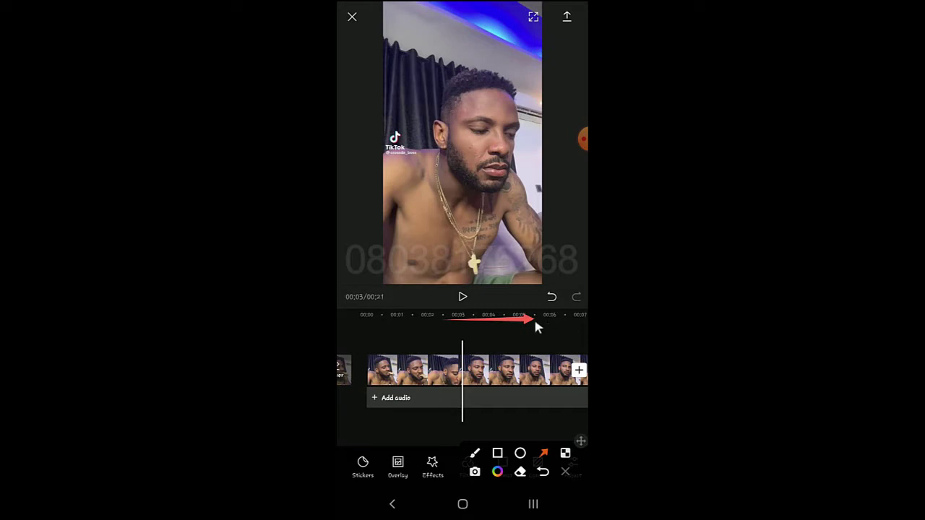
left_click(565, 472)
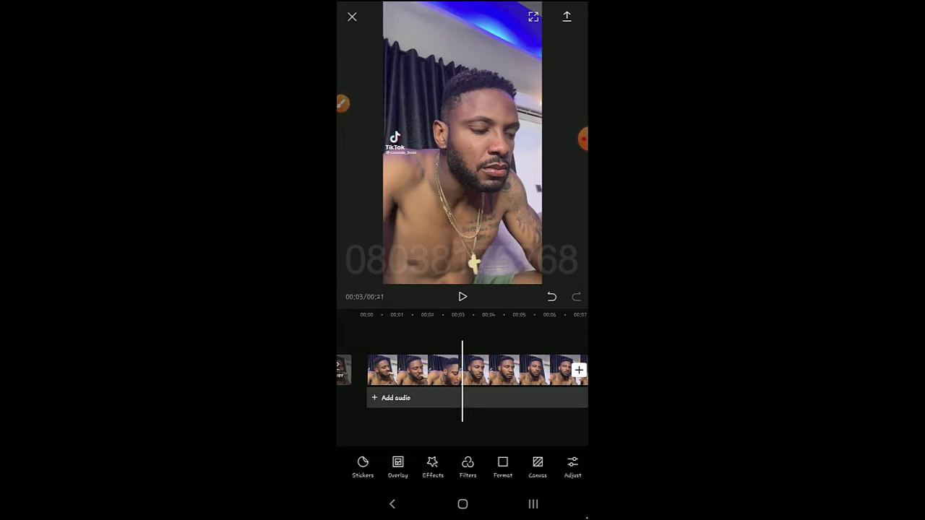
- Examine the clip on the timeline at coarse and frame-level time scales, scrubbing through its footage
left_click_drag(549, 331, 489, 354)
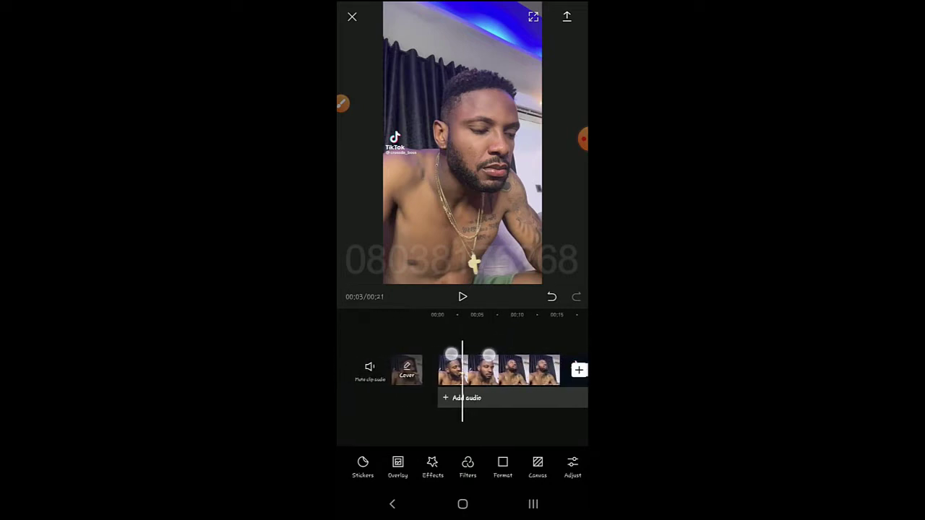
left_click_drag(557, 337, 580, 347)
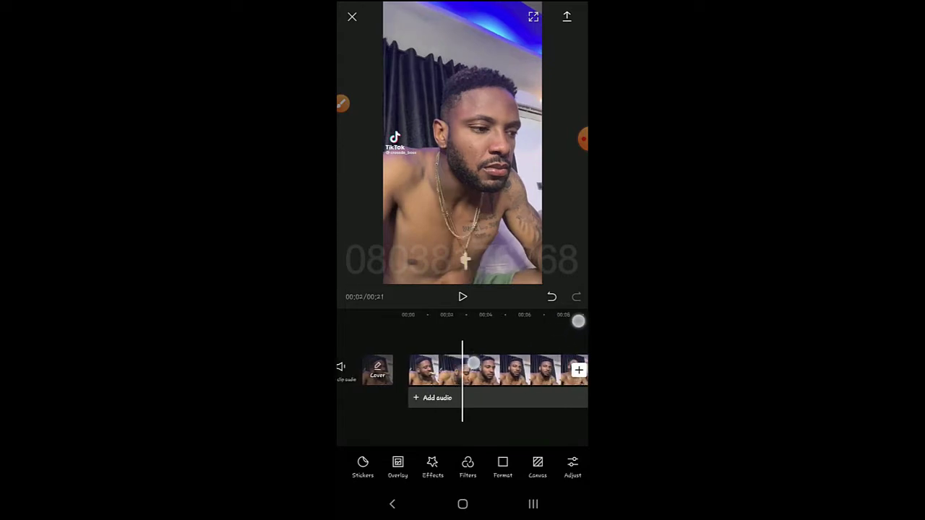
left_click_drag(501, 352, 581, 321)
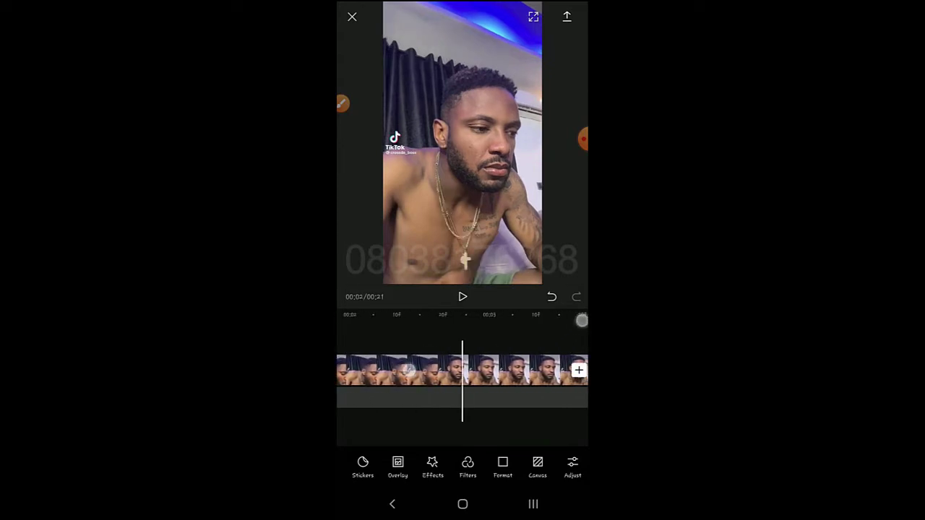
left_click_drag(509, 347, 557, 322)
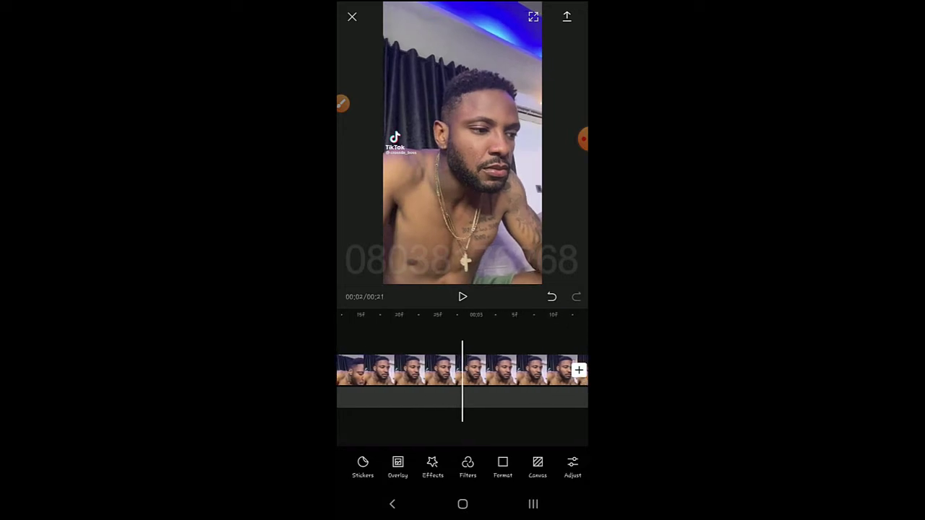
left_click_drag(458, 351, 480, 352)
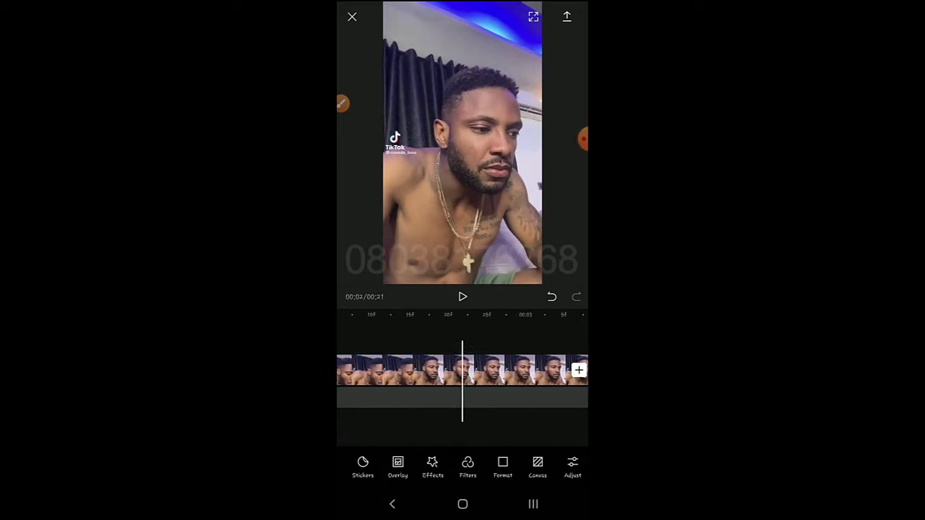
left_click_drag(535, 329, 535, 329)
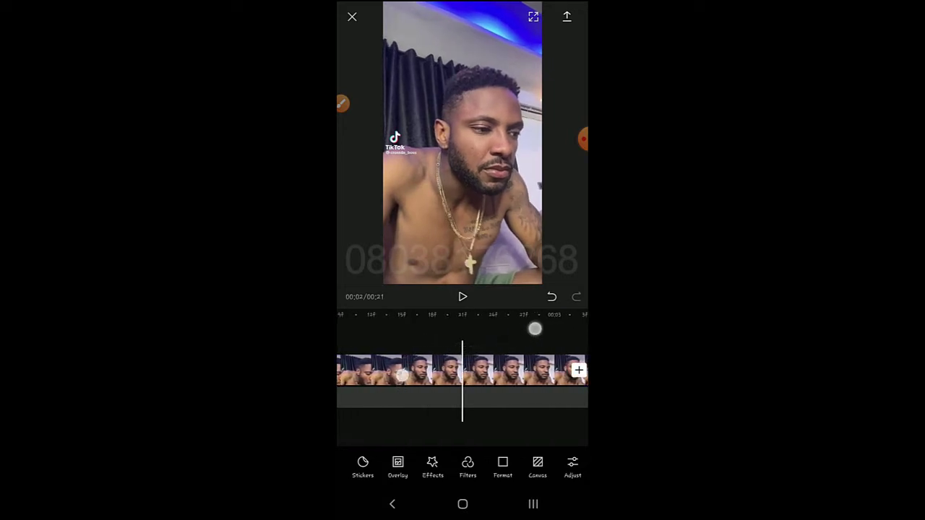
left_click_drag(578, 398, 361, 402)
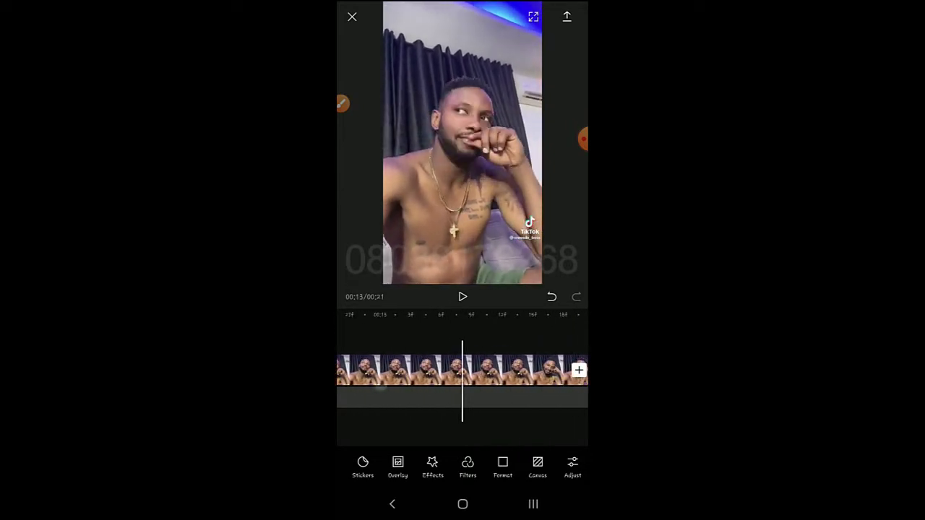
left_click_drag(499, 383, 555, 374)
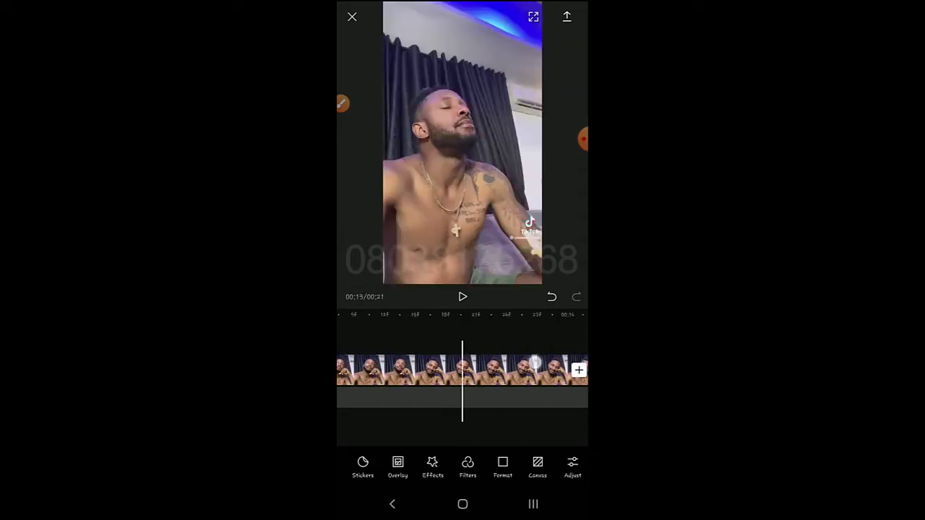
left_click_drag(533, 367, 503, 398)
scroll(477, 370, "down", 5)
scroll(457, 375, "up", 5)
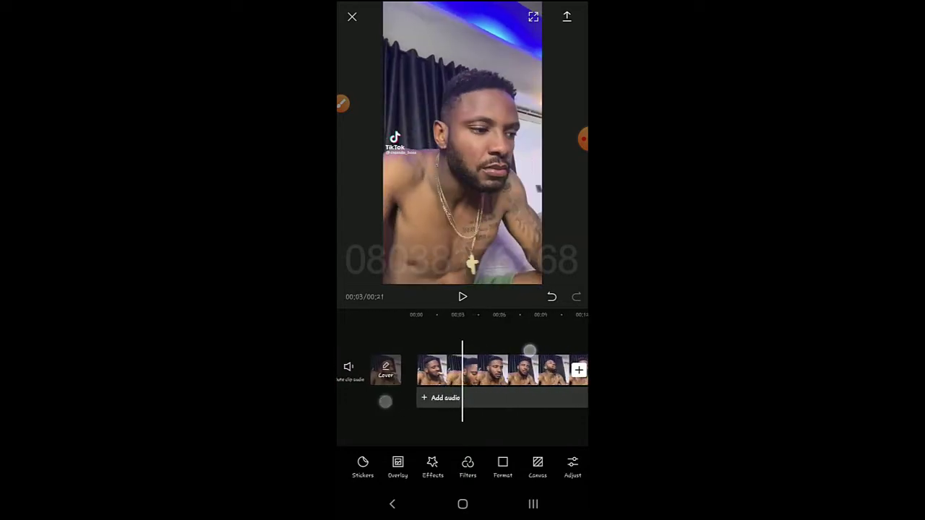
scroll(458, 376, "up", 3)
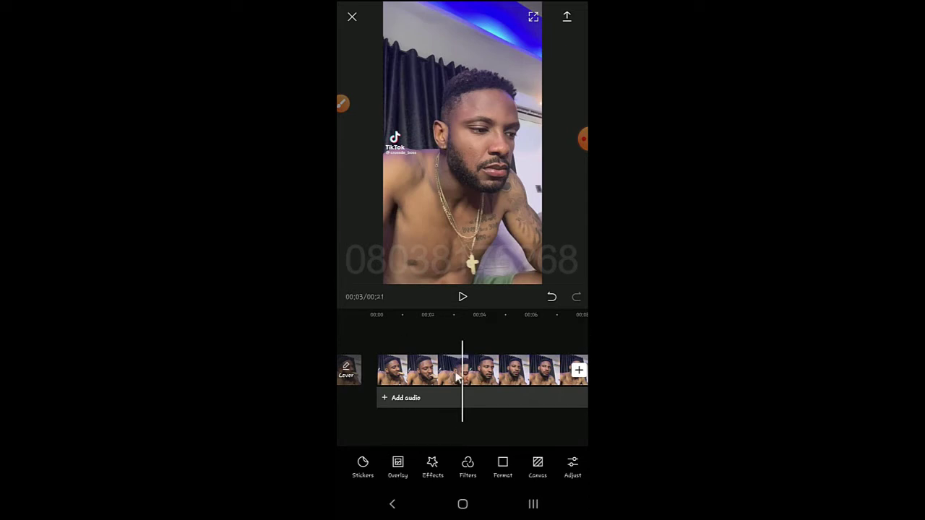
- Try splitting the clip at the 3-second mark and undo the split
left_click(494, 370)
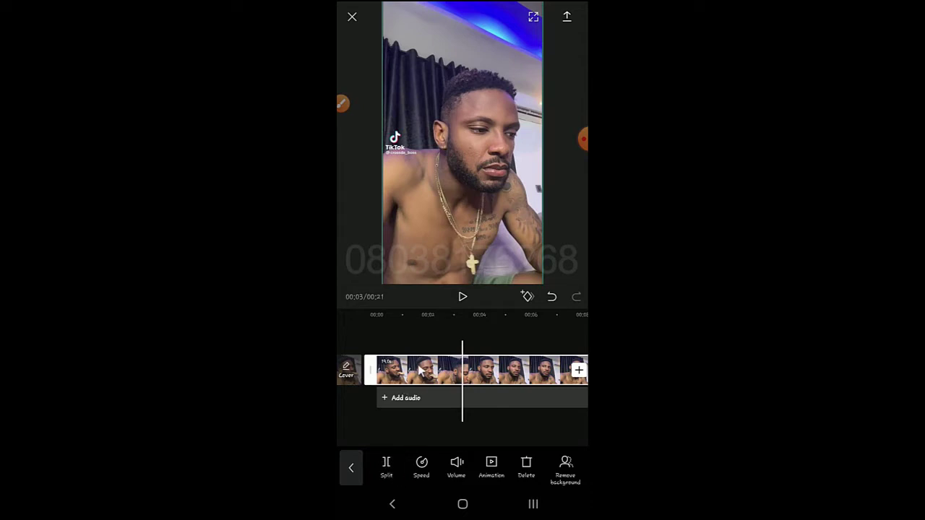
left_click(386, 466)
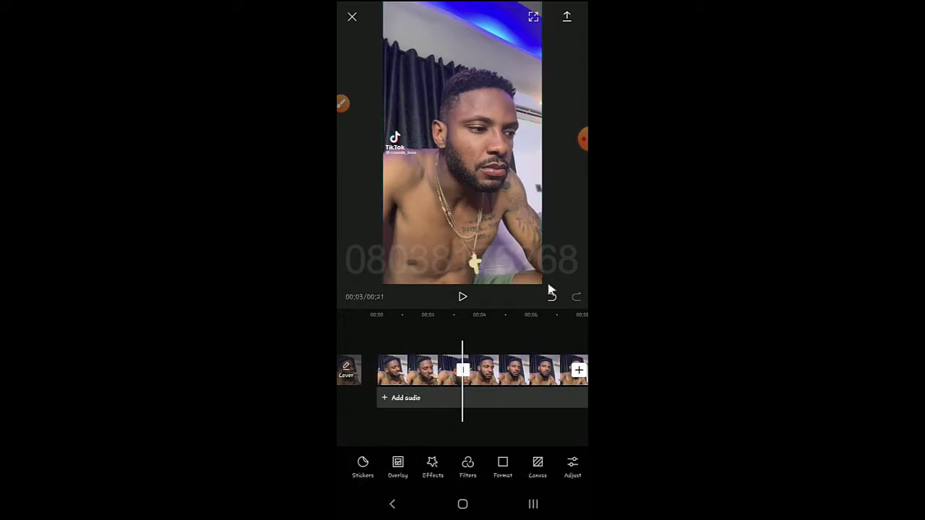
left_click(551, 298)
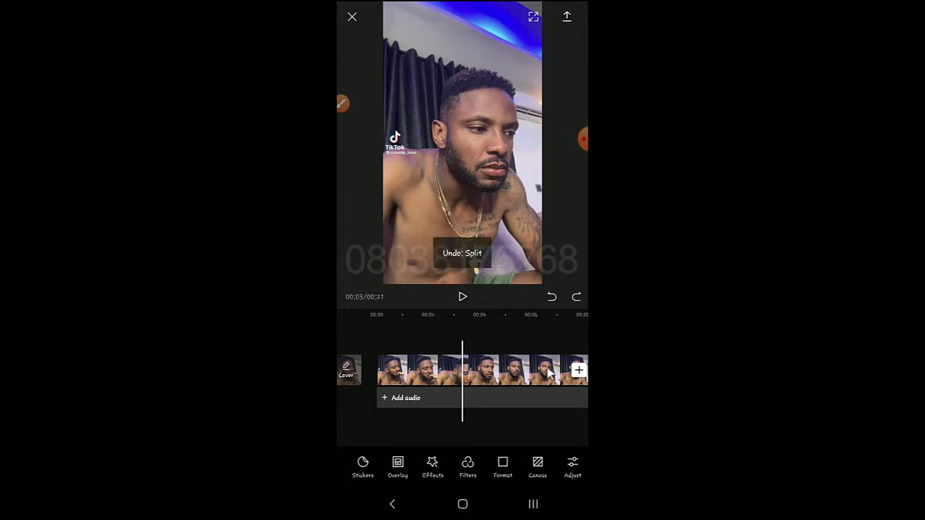
- Split the clip at 00:15, where the TikTok end screen begins
left_click_drag(552, 374, 335, 469)
left_click_drag(549, 375, 446, 392)
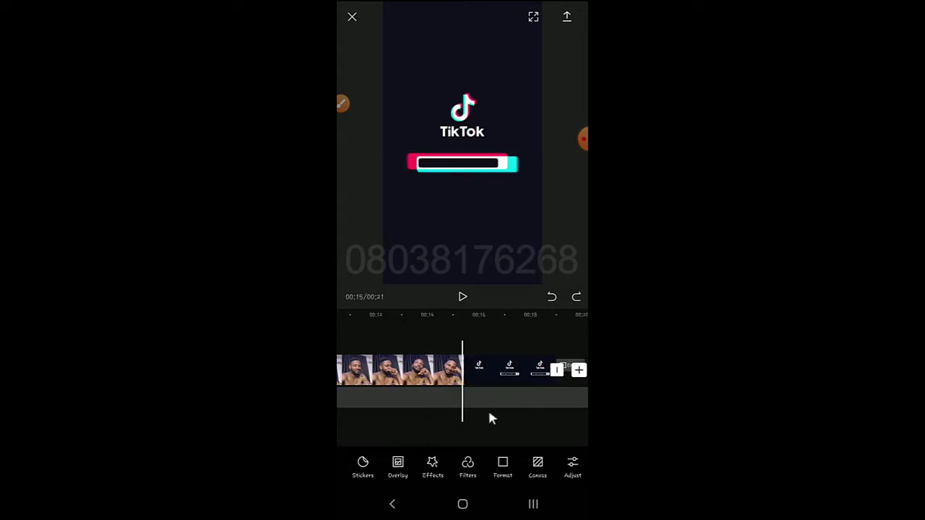
left_click(489, 376)
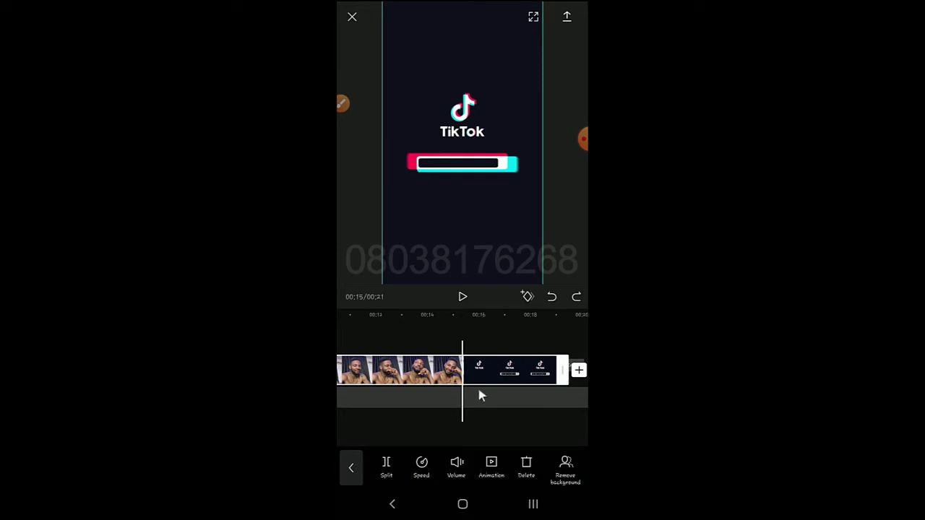
left_click(387, 465)
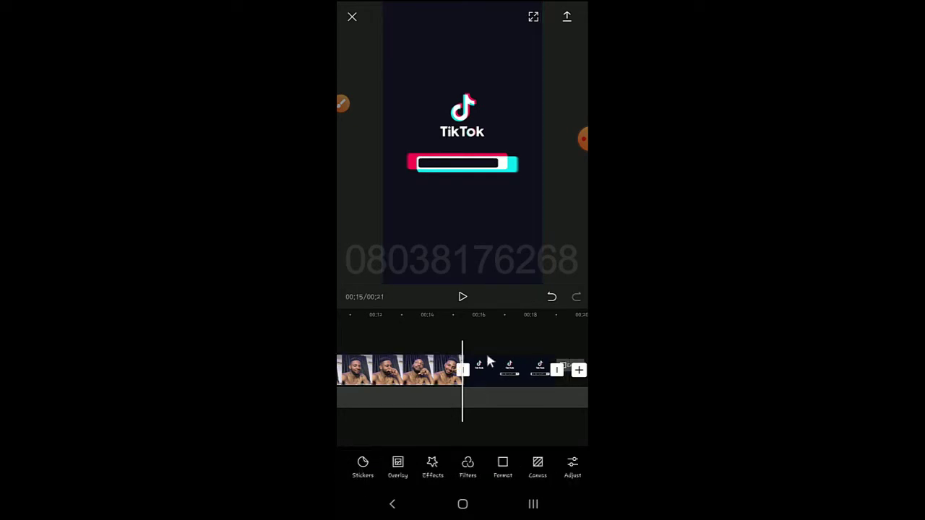
- Delete the TikTok end-screen segment after the split
left_click(494, 369)
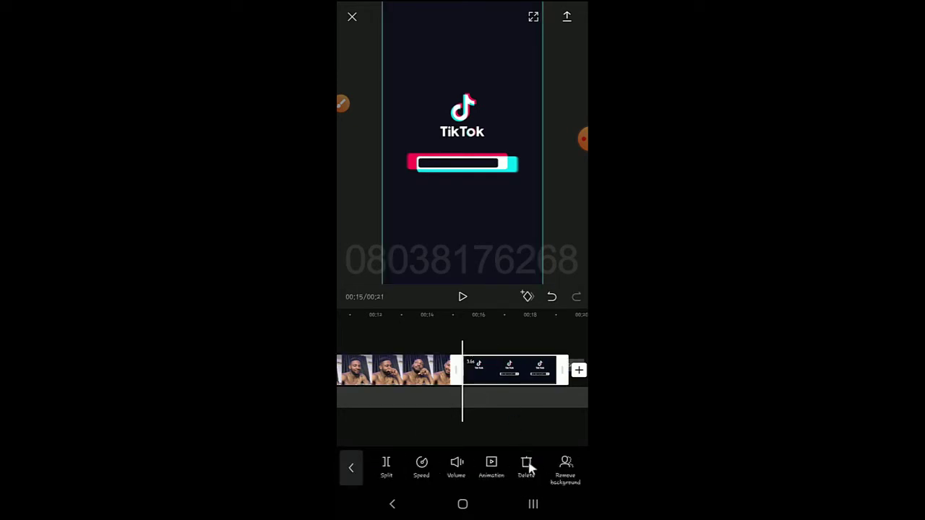
left_click(360, 373)
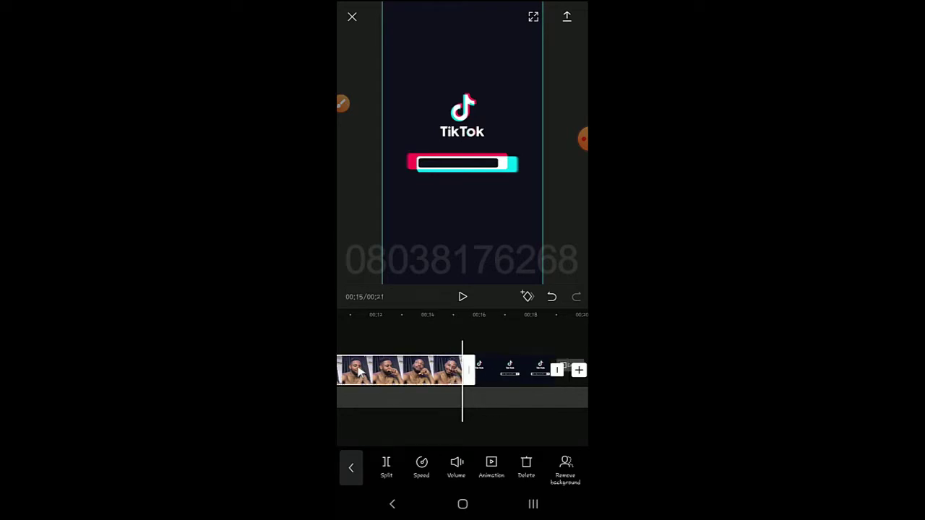
left_click(497, 368)
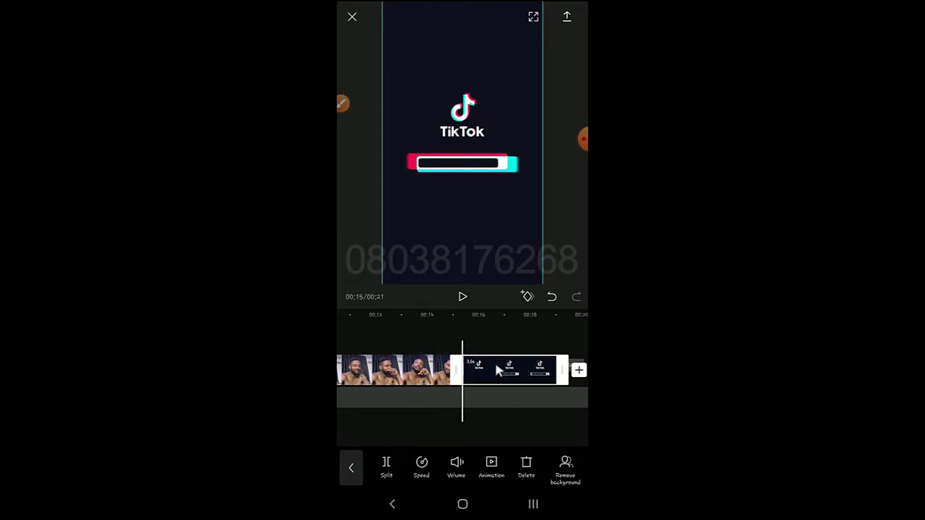
left_click(527, 466)
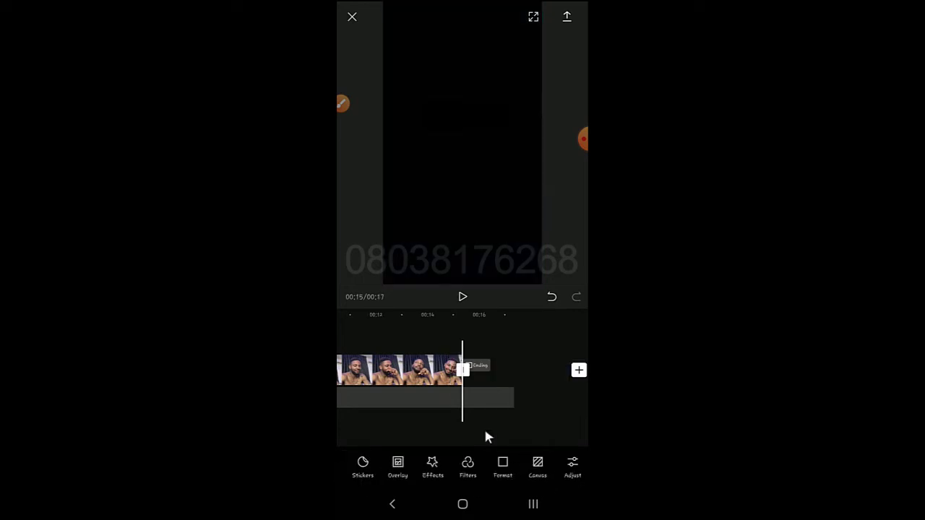
- Play the end of the trimmed video from 00:13 to check the transition into the ending
left_click_drag(422, 368, 472, 370)
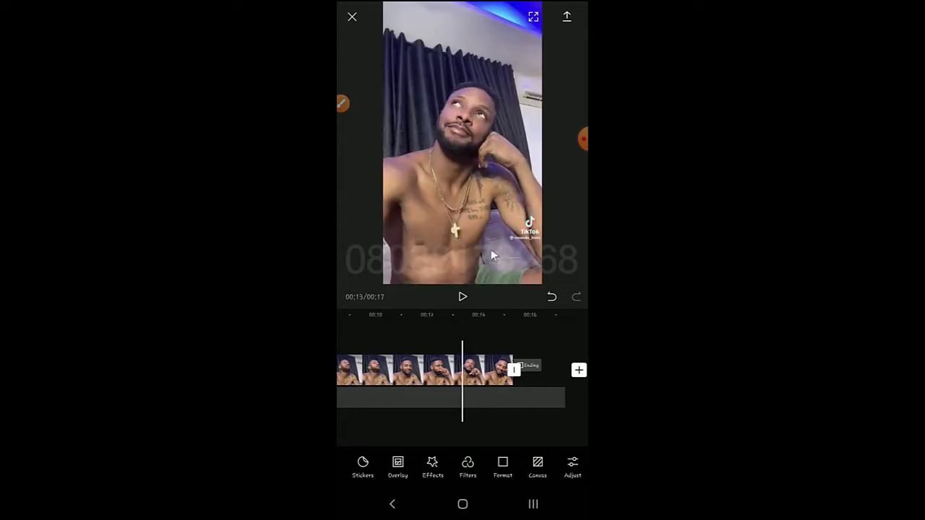
left_click(466, 296)
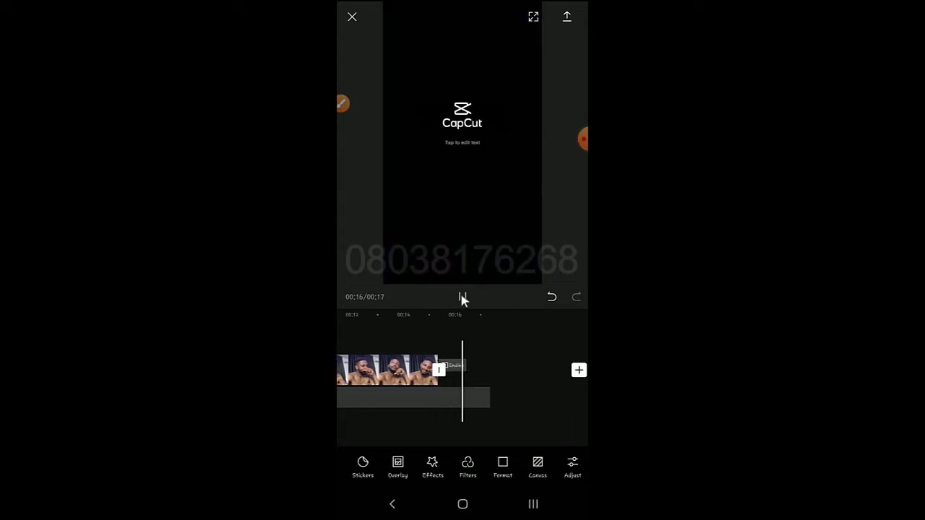
left_click(463, 299)
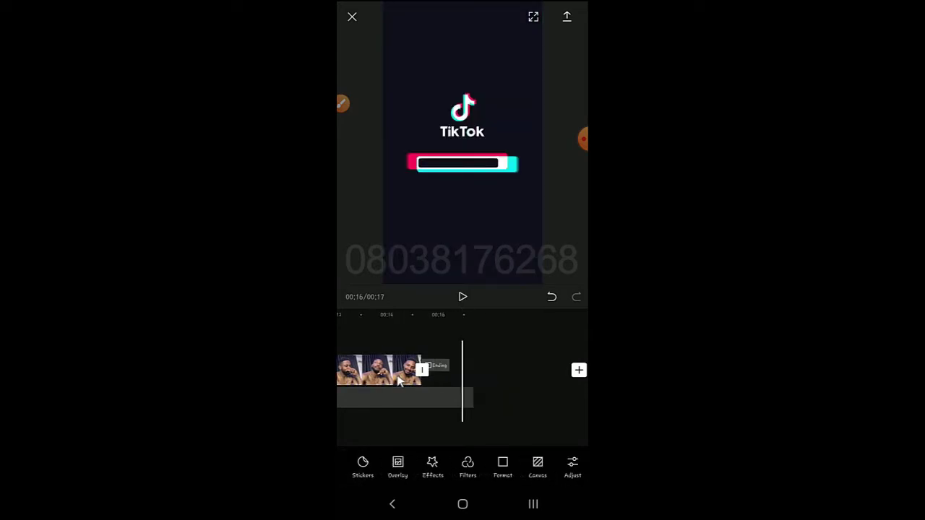
- Split the clip at 00:14, just before the leftover TikTok end-screen frames
left_click(374, 372)
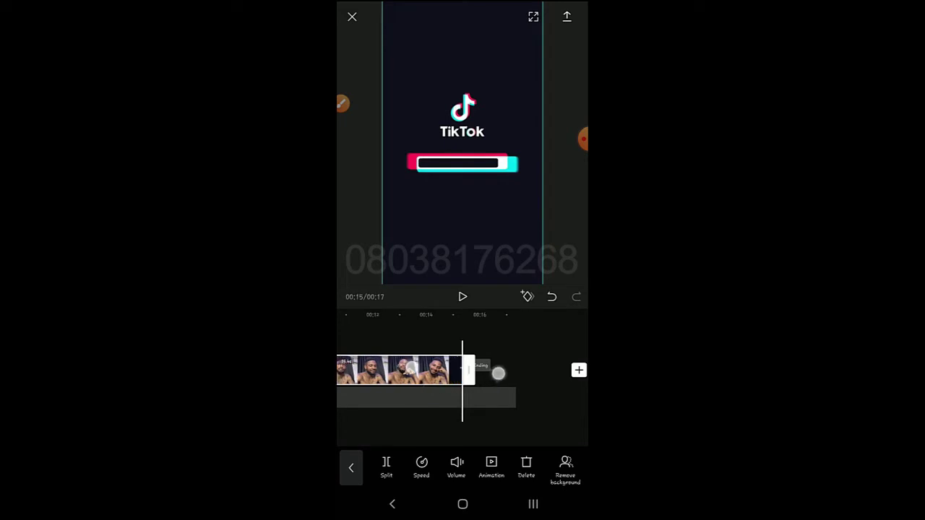
scroll(462, 370, "up", 3)
left_click_drag(463, 370, 467, 370)
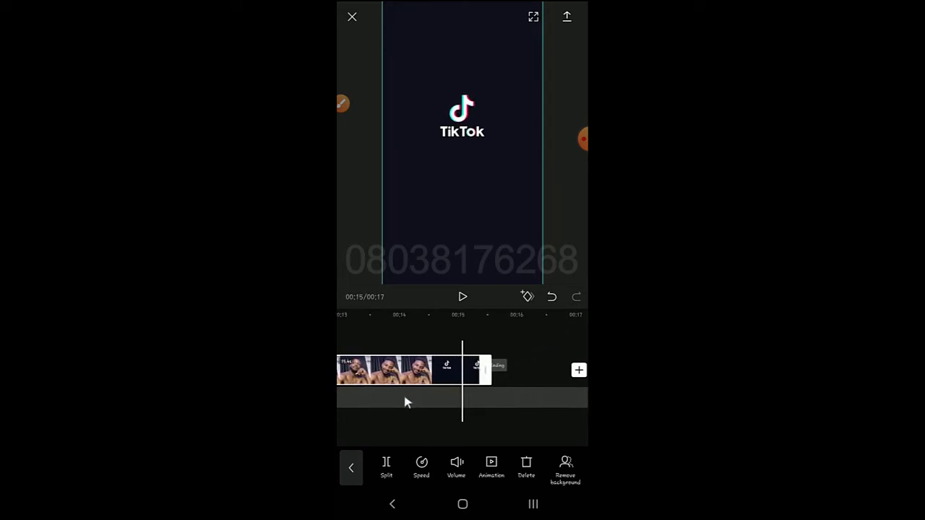
left_click_drag(407, 376, 439, 367)
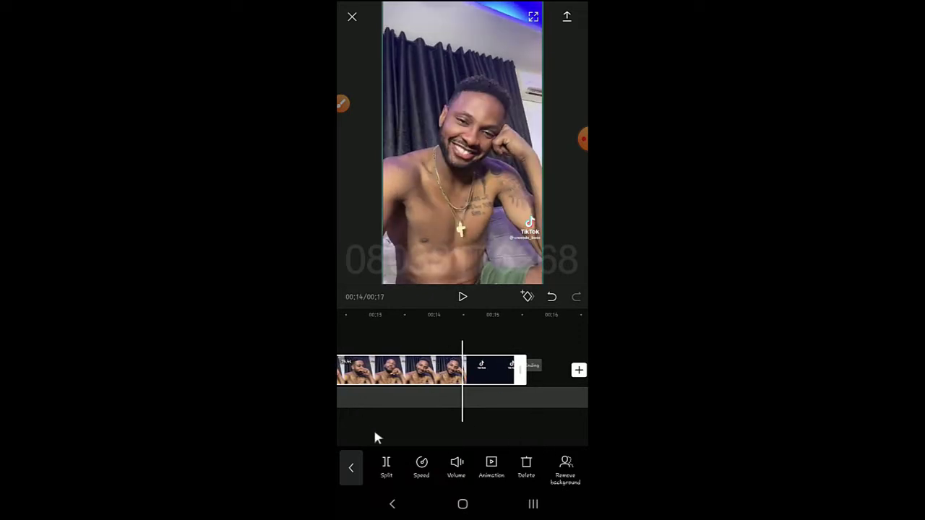
left_click(386, 465)
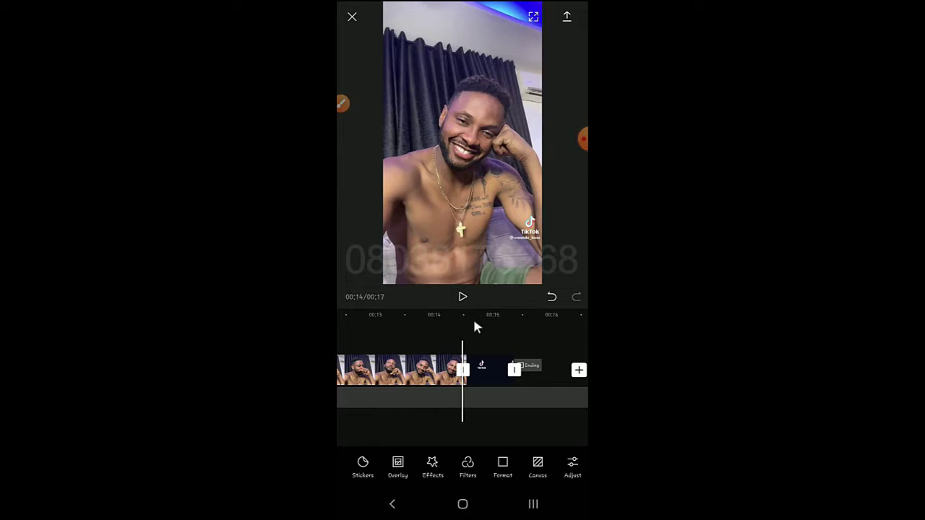
- Delete the leftover TikTok end-screen segment between the main clip and the ending
left_click(484, 372)
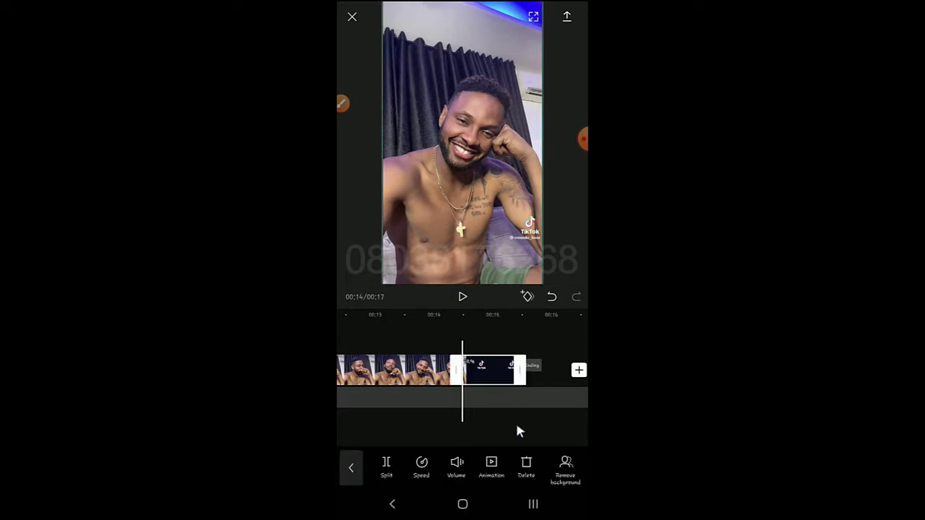
left_click(526, 466)
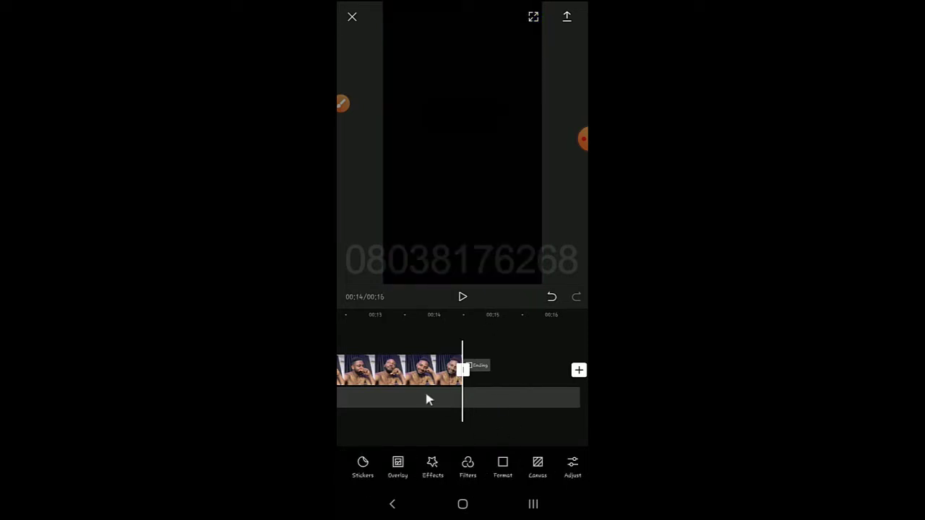
- Inspect the main clip's normal speed control and apply it at 1x
left_click_drag(386, 357, 579, 412)
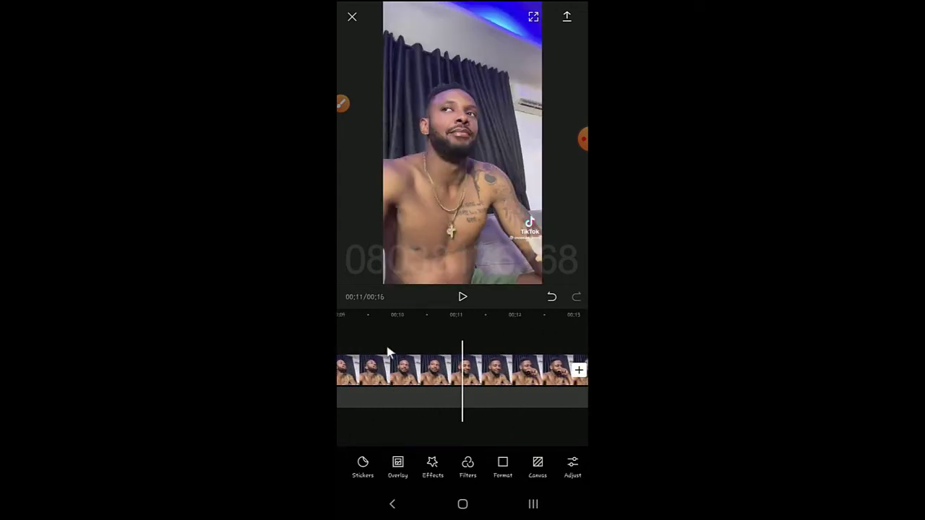
left_click(397, 374)
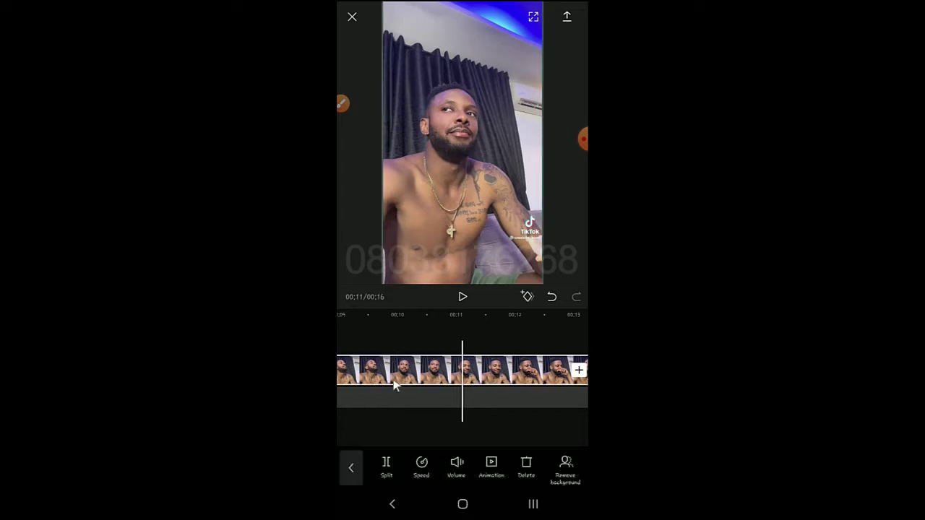
left_click(421, 466)
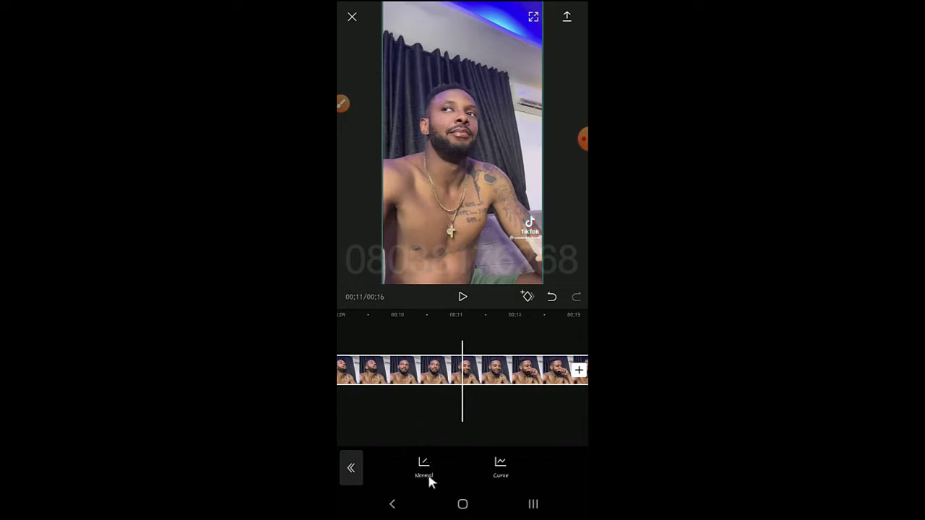
left_click(424, 470)
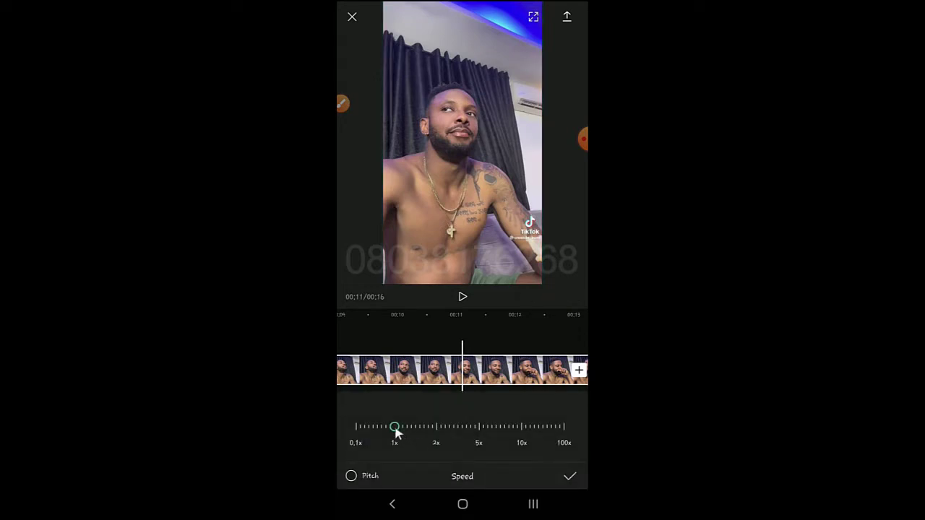
left_click_drag(395, 429, 392, 450)
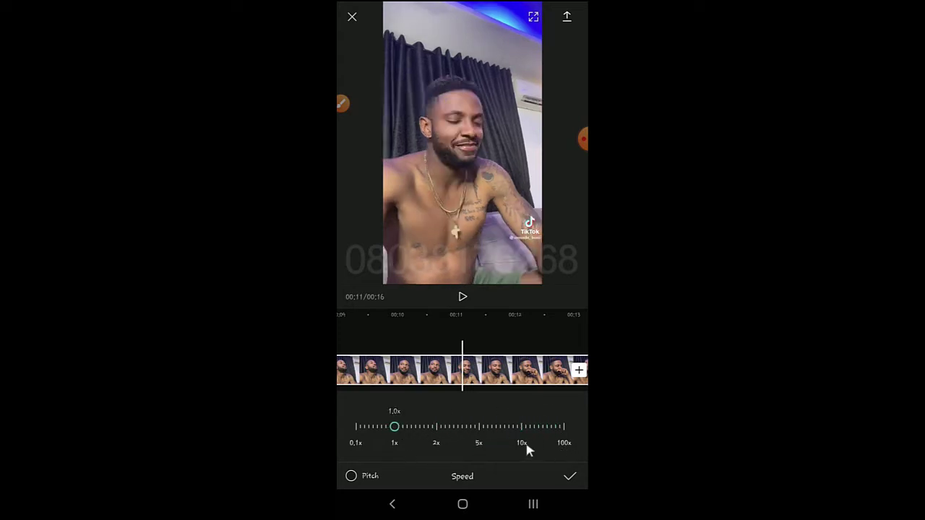
left_click(570, 480)
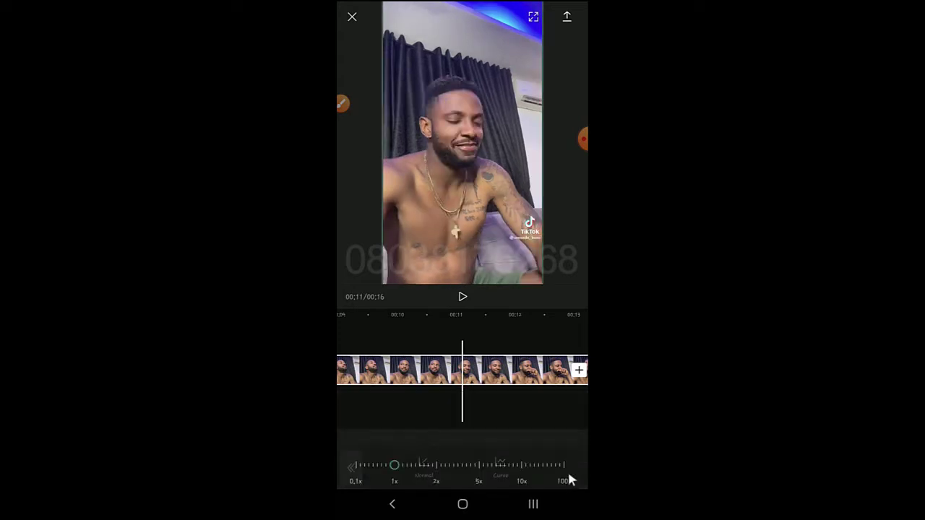
left_click(351, 470)
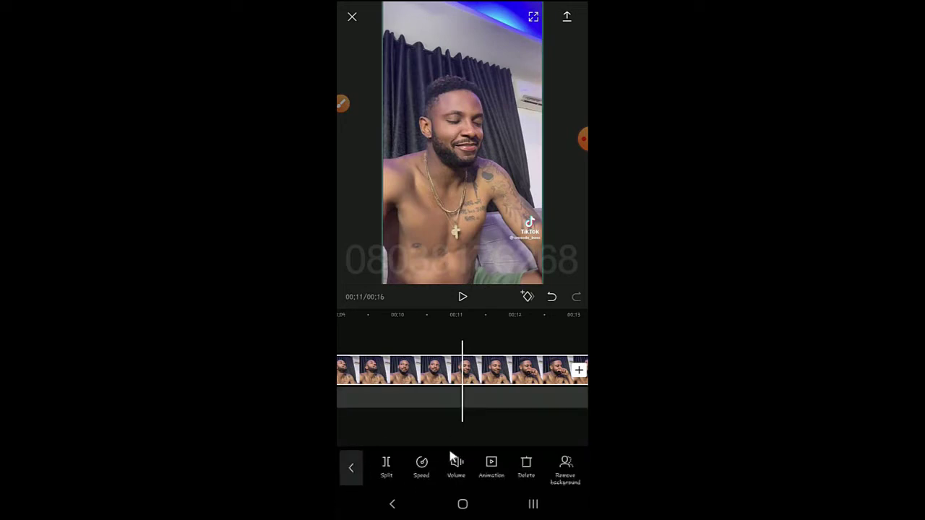
- Open the main clip's volume setting with the playhead at the start of the timeline
left_click(457, 468)
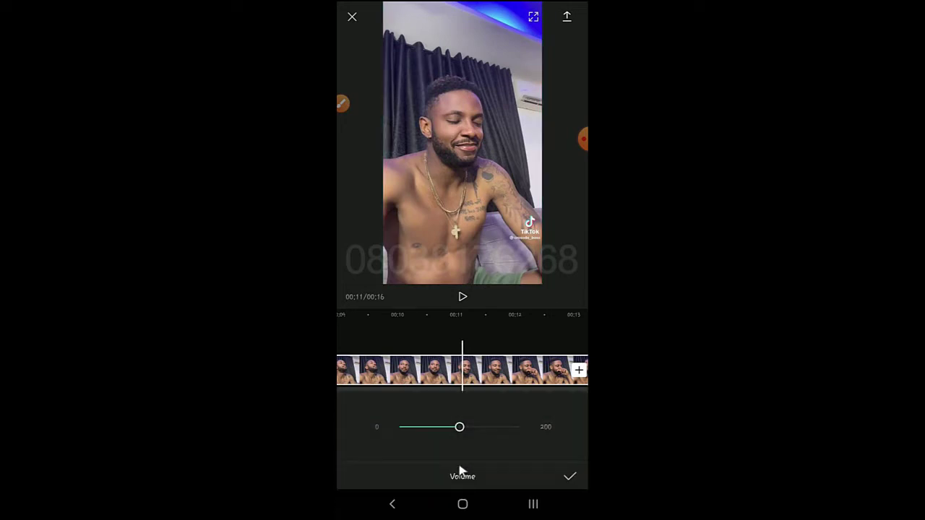
left_click_drag(398, 383, 562, 388)
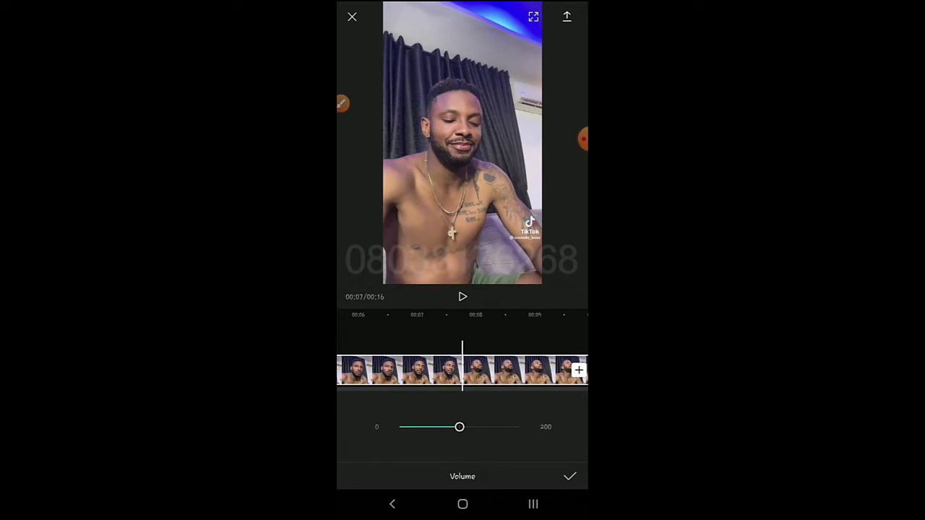
left_click_drag(524, 344, 494, 362)
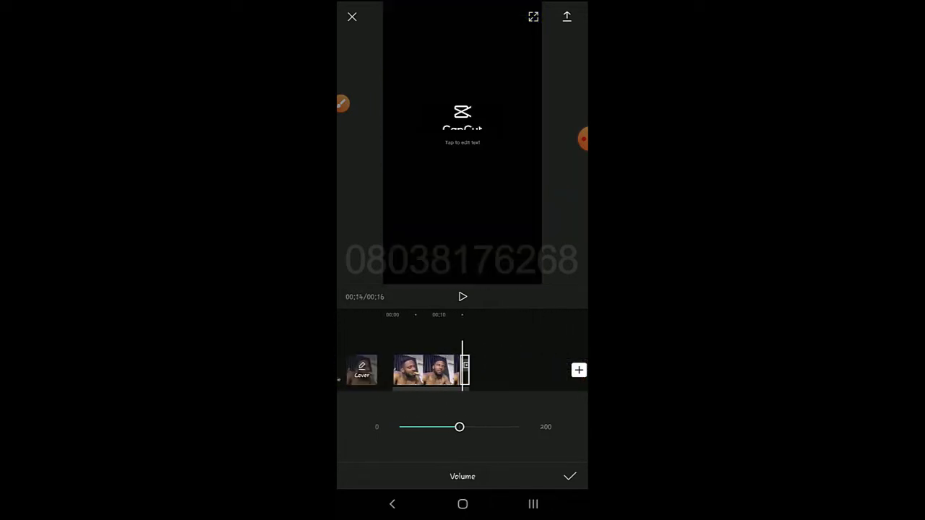
left_click_drag(439, 393, 527, 392)
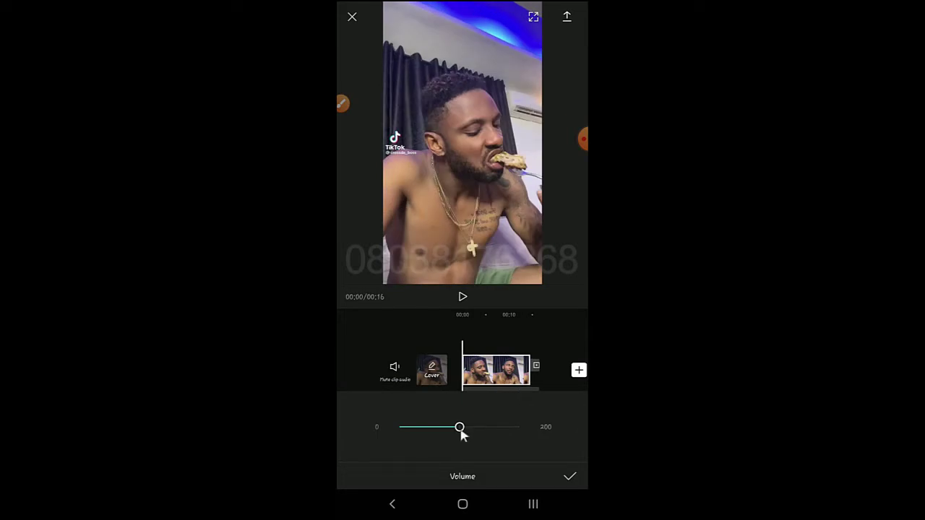
- Raise the phone's media volume to maximum and play the clip's opening up to 00:03 to hear its audio
key("XF86AudioRaiseVolume")
key("XF86AudioRaiseVolume")
key("XF86AudioRaiseVolume")
key("XF86AudioRaiseVolume")
key("XF86AudioRaiseVolume")
key("XF86AudioRaiseVolume")
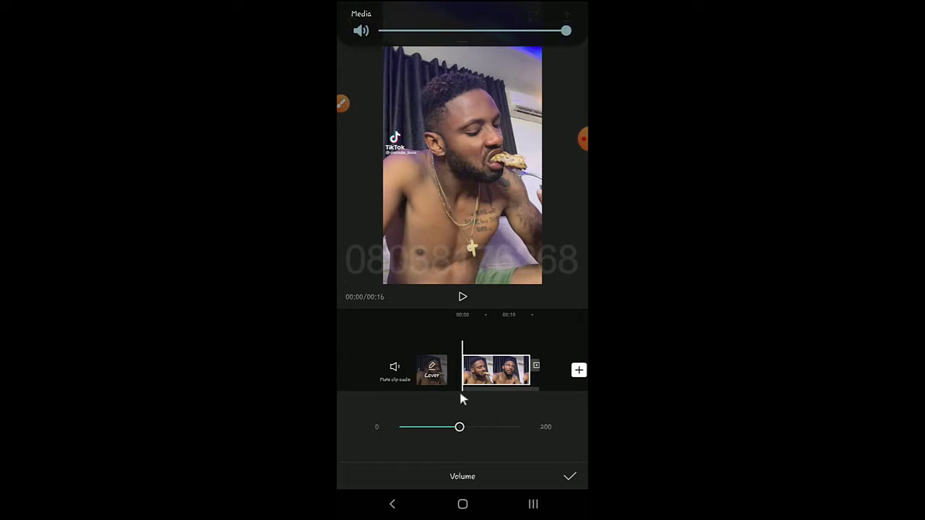
left_click(462, 296)
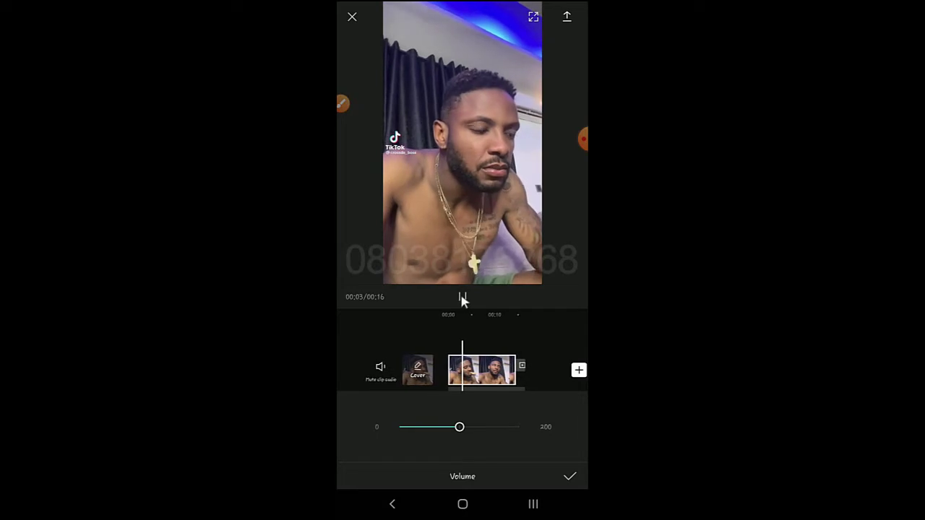
left_click(463, 298)
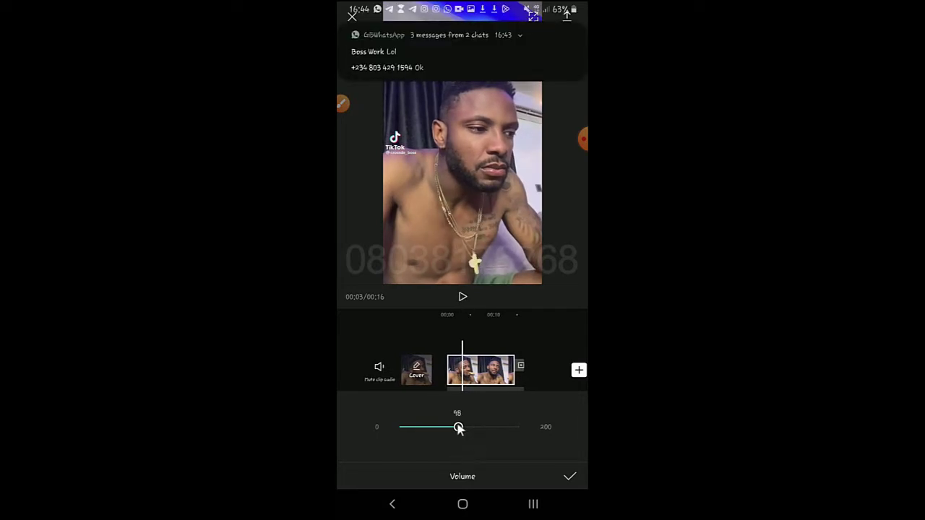
- Test the main clip's audio at reduced and zero volume, and apply a low but audible level
left_click_drag(458, 426, 431, 437)
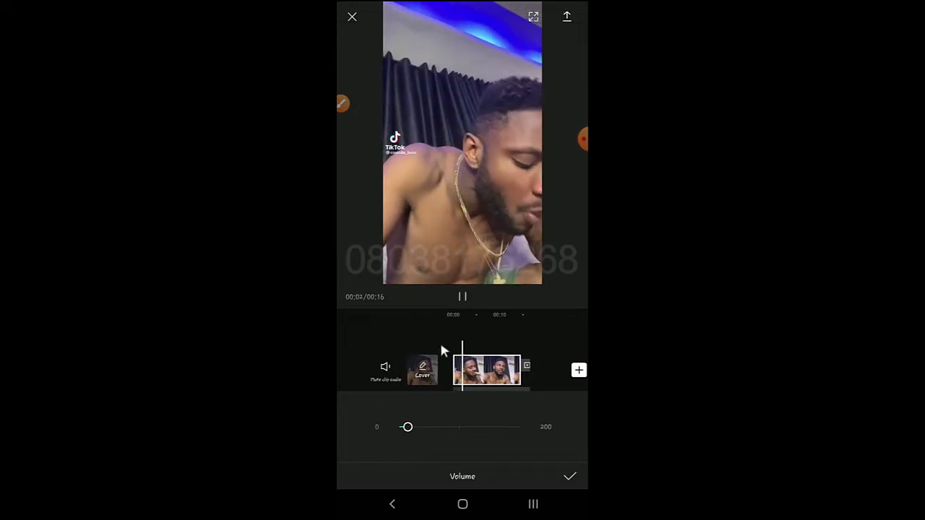
left_click_drag(409, 429, 390, 441)
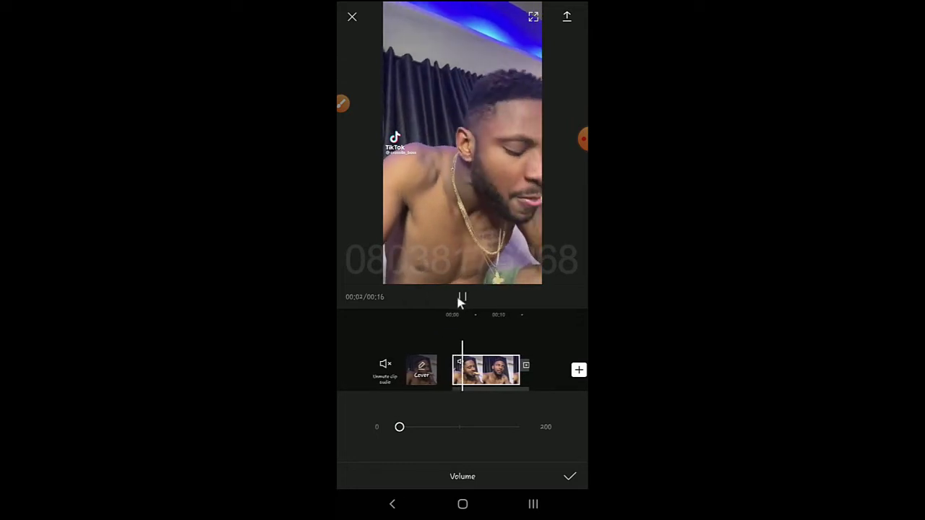
left_click_drag(400, 428, 421, 395)
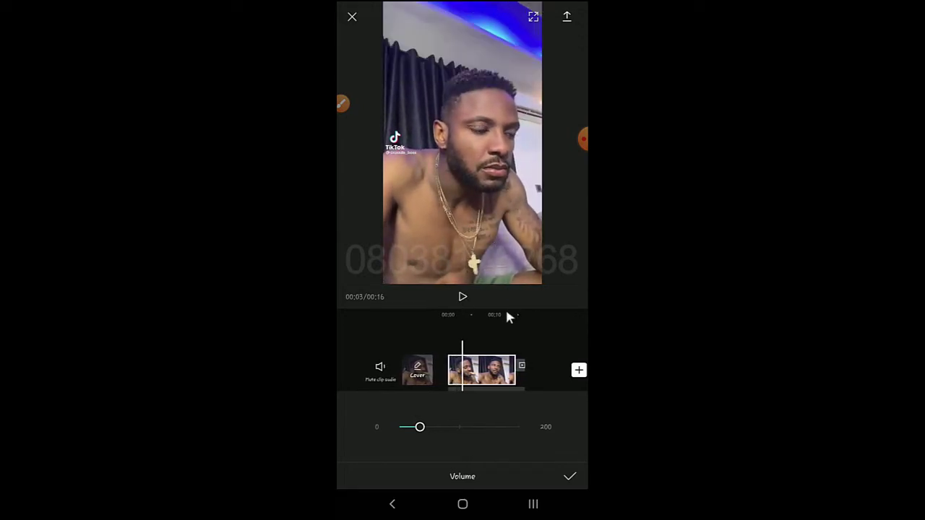
left_click(571, 476)
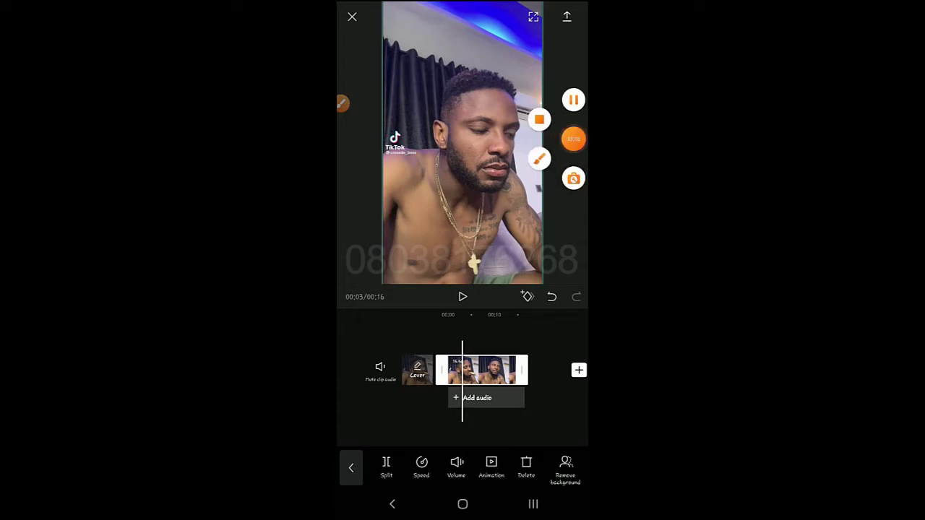
- Apply the Shake 2 In animation to the beginning of the main clip
left_click(491, 468)
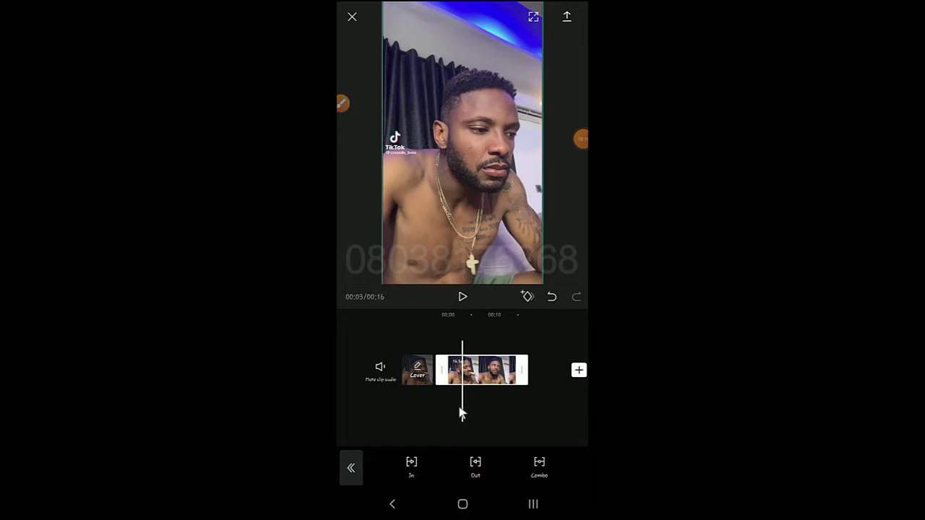
left_click(411, 466)
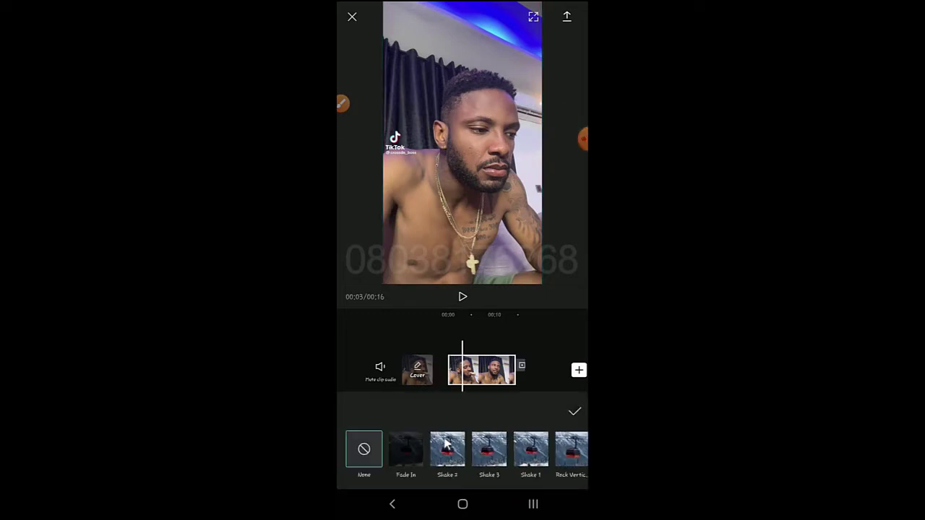
left_click_drag(485, 370, 499, 370)
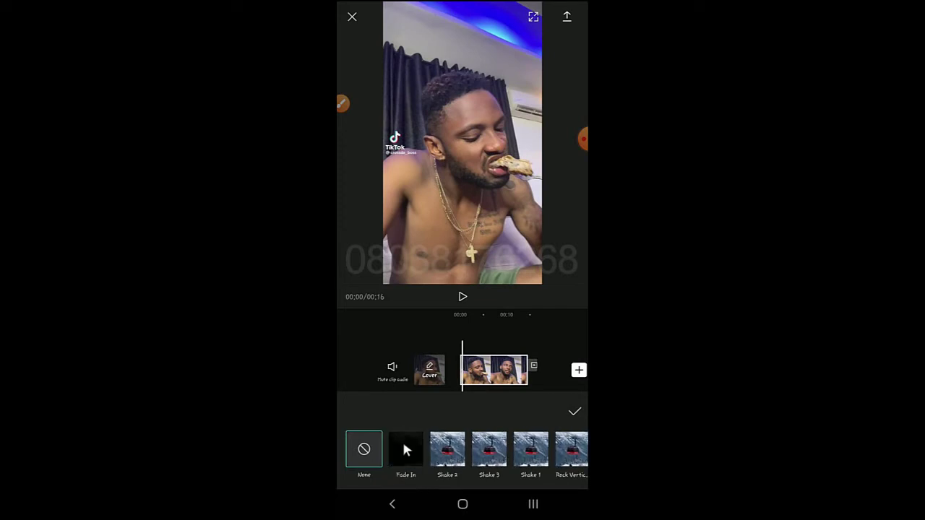
left_click(445, 461)
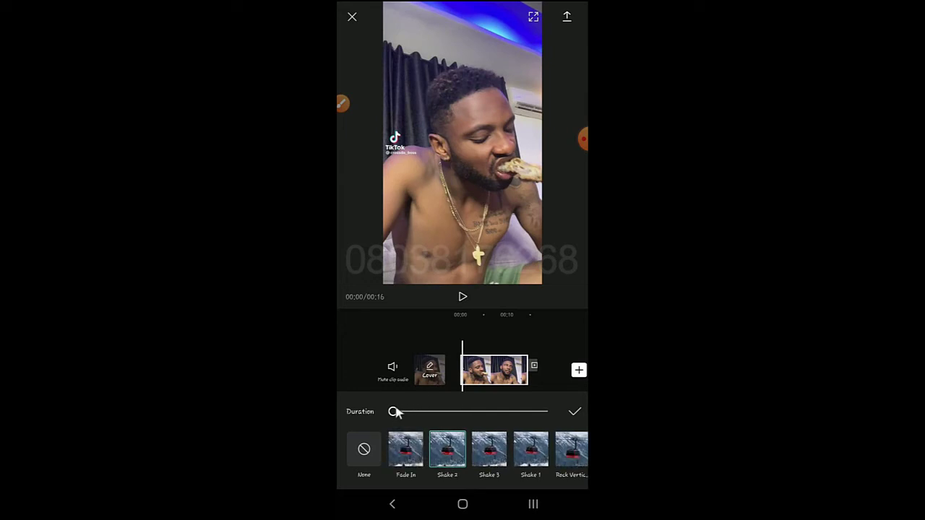
- Lower the phone's media volume
key("XF86AudioRaiseVolume")
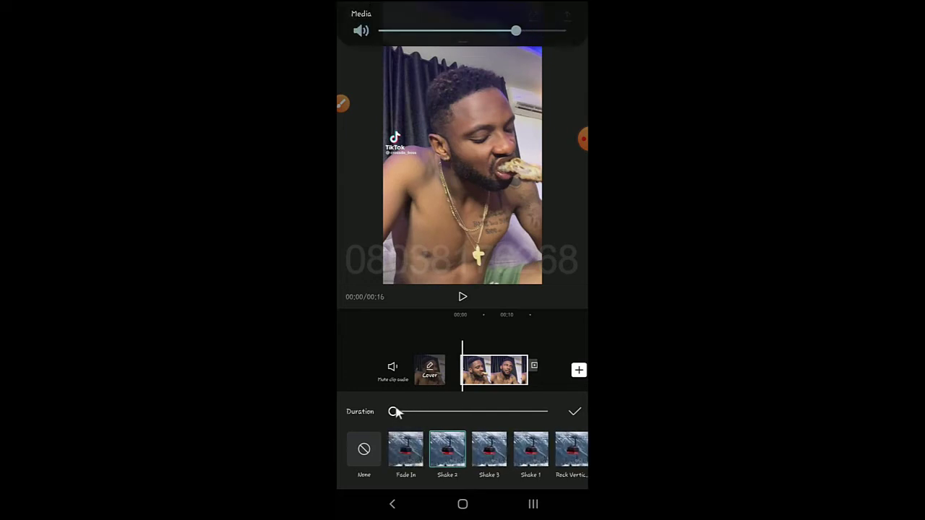
key("XF86AudioLowerVolume")
key("XF86AudioLowerVolume")
key("XF86AudioLowerVolume")
key("XF86AudioLowerVolume")
key("XF86AudioLowerVolume")
key("XF86AudioLowerVolume")
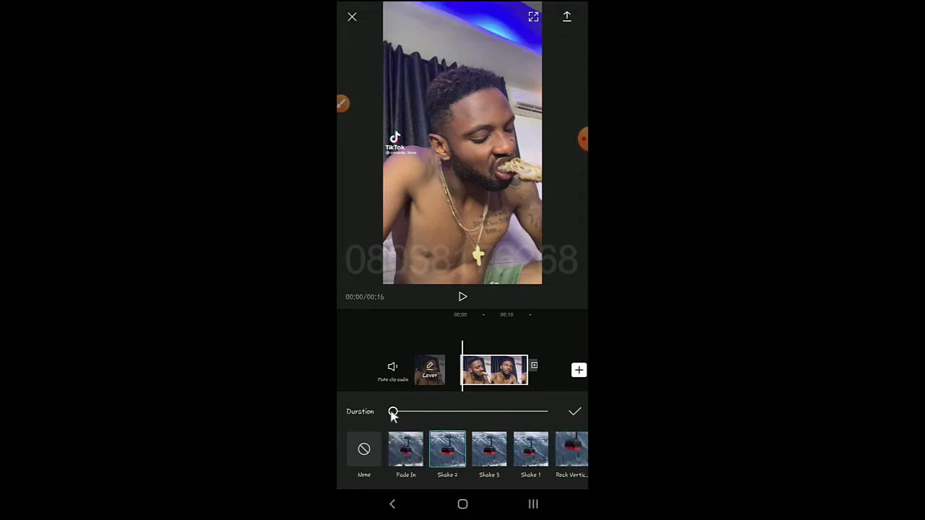
- Set the Shake 2 animation's duration to 1.7 s and apply it
left_click_drag(393, 413, 406, 412)
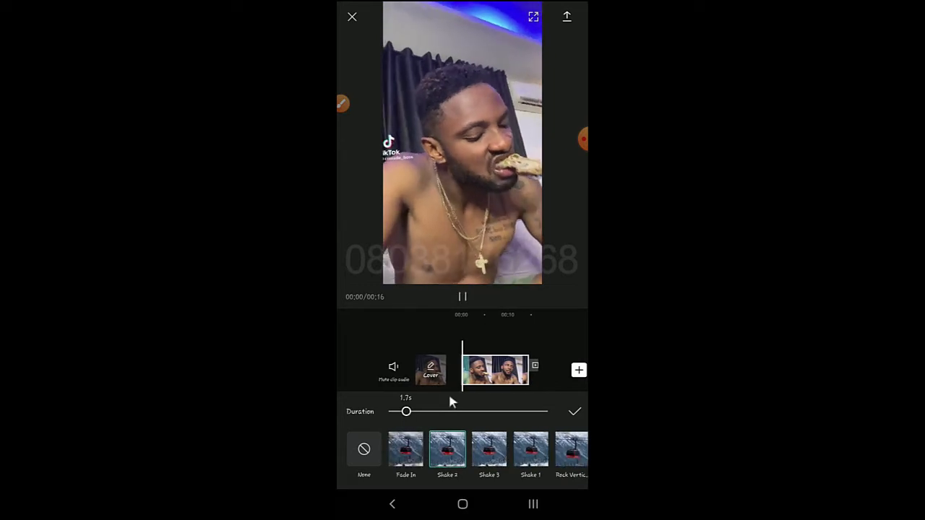
left_click(575, 412)
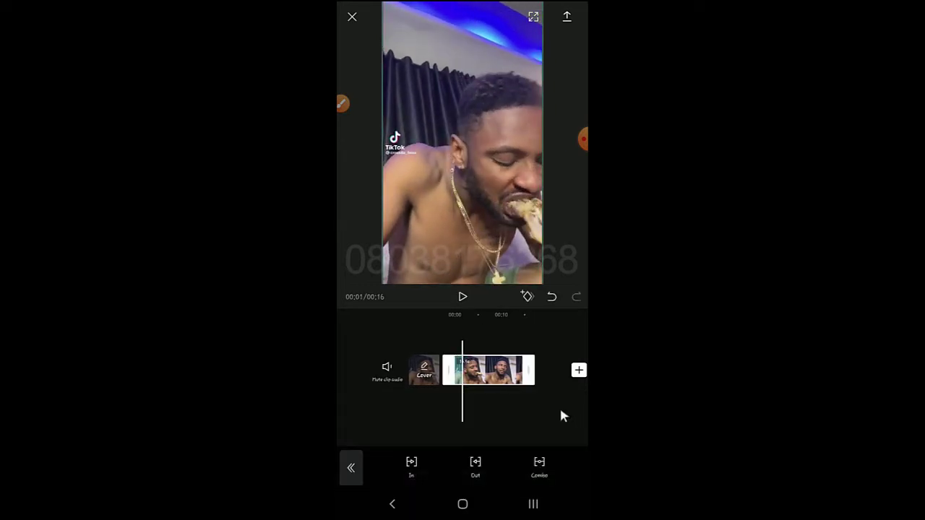
- View the Out animation presets, and try the Enlarge and bounce Combo animation on the main clip before undoing it
left_click(476, 466)
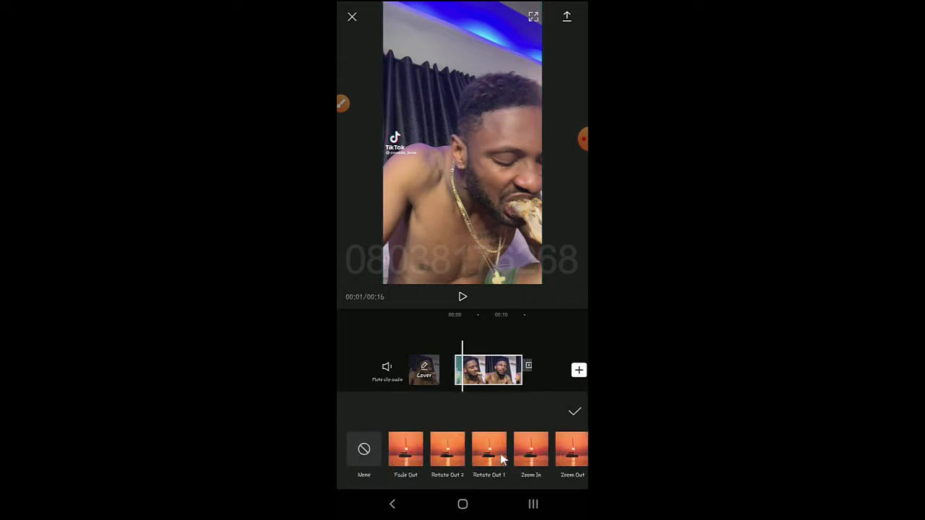
left_click(574, 409)
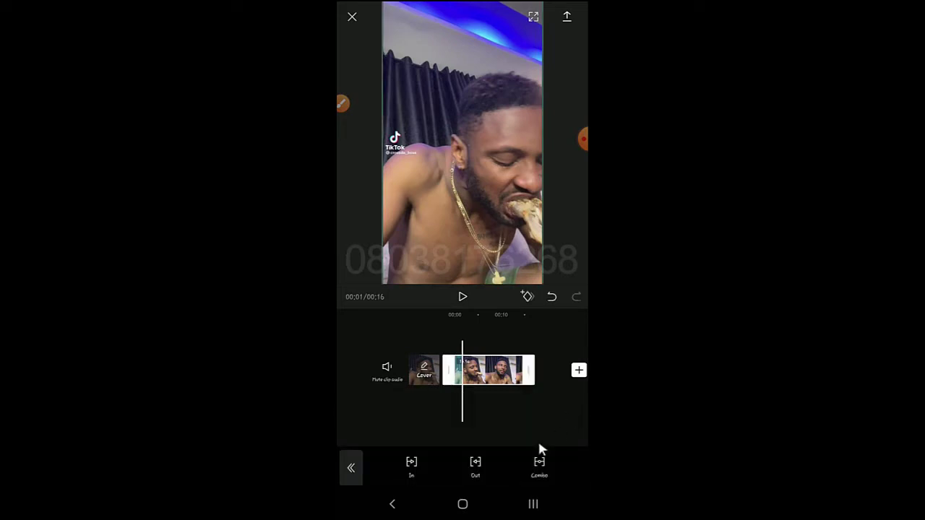
left_click(538, 469)
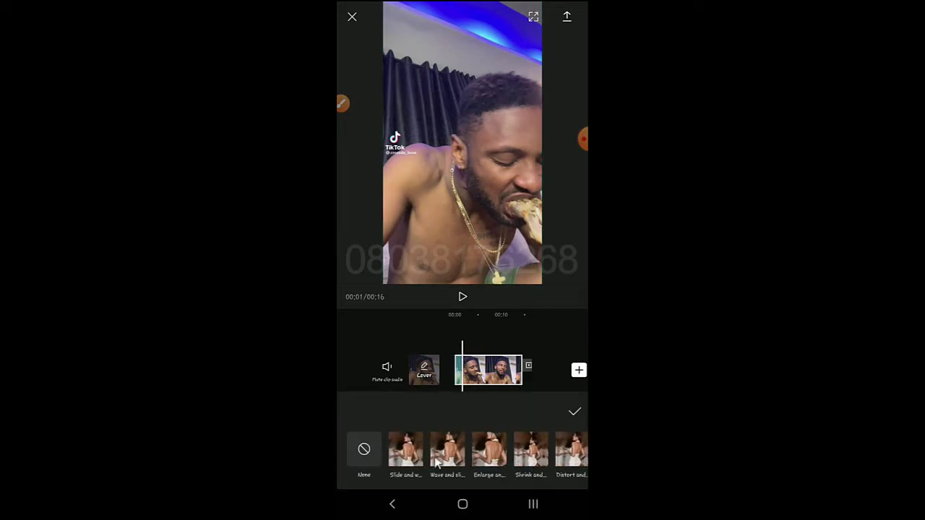
left_click(485, 452)
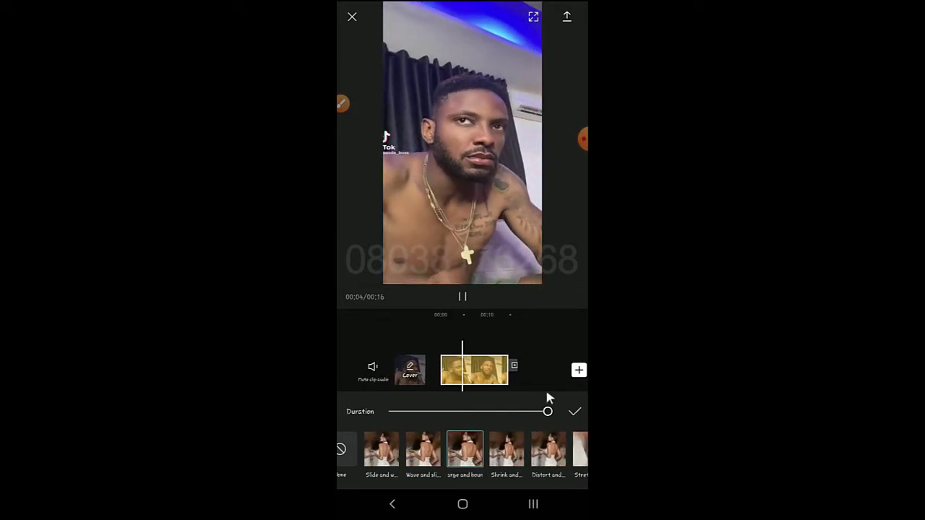
left_click(573, 413)
left_click(552, 297)
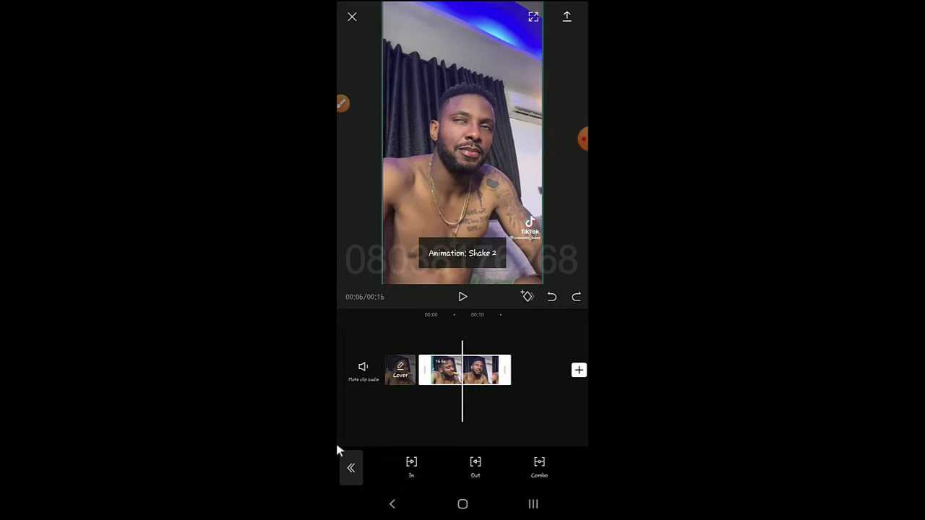
- Try removing the main clip's background, play the video from the start, and undo the background removal
left_click(350, 466)
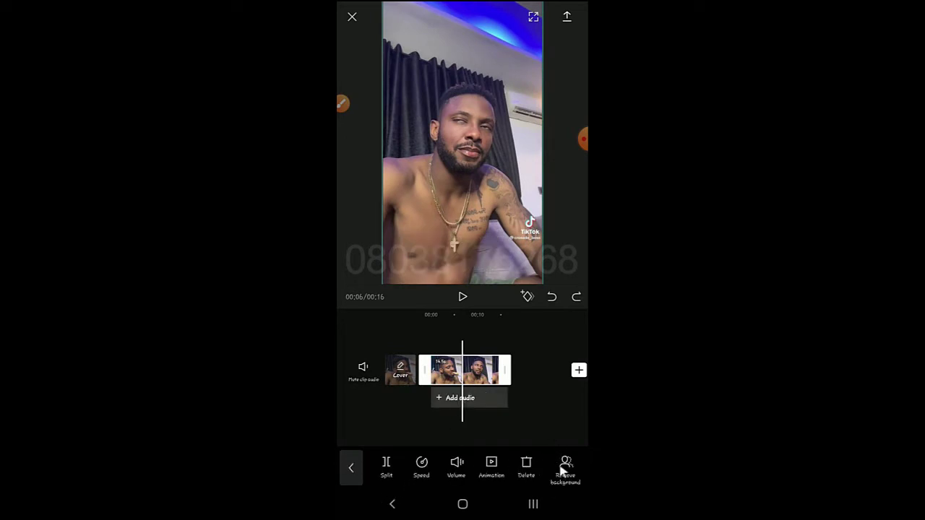
left_click_drag(571, 477, 441, 483)
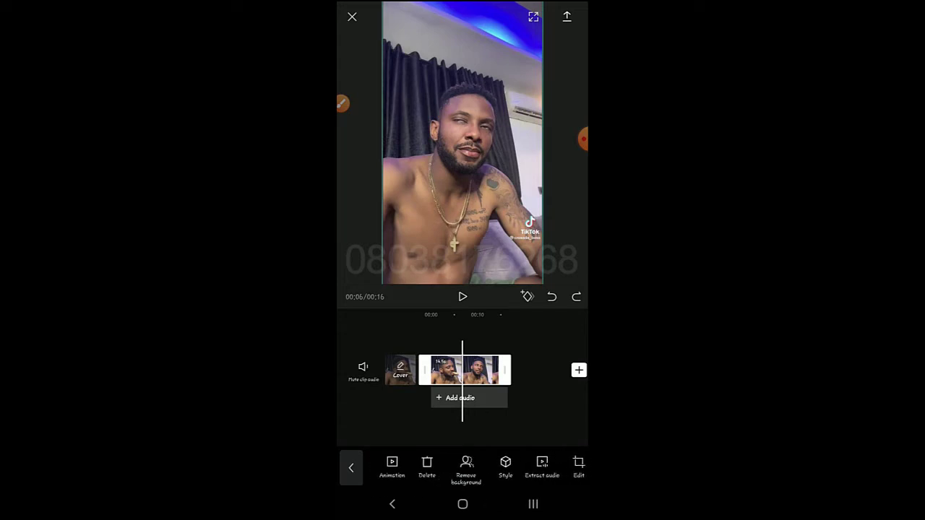
left_click(464, 468)
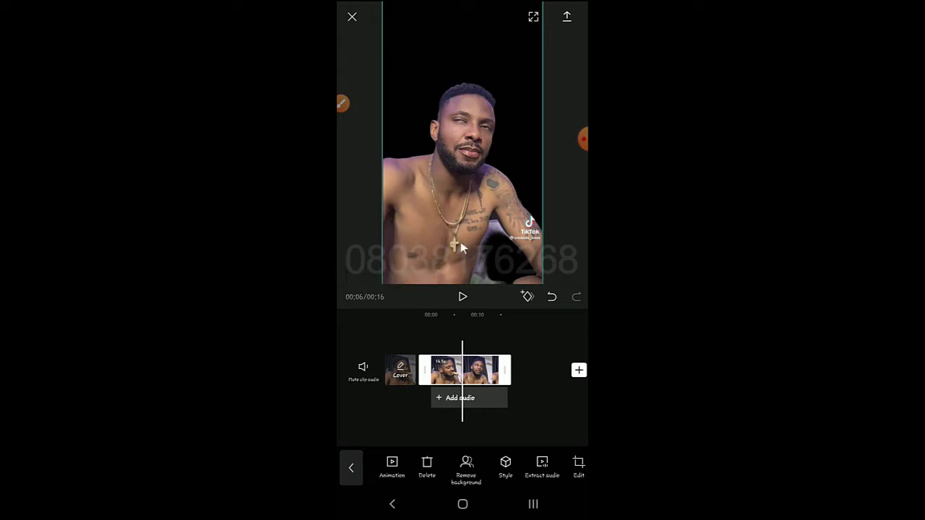
left_click_drag(450, 390, 539, 390)
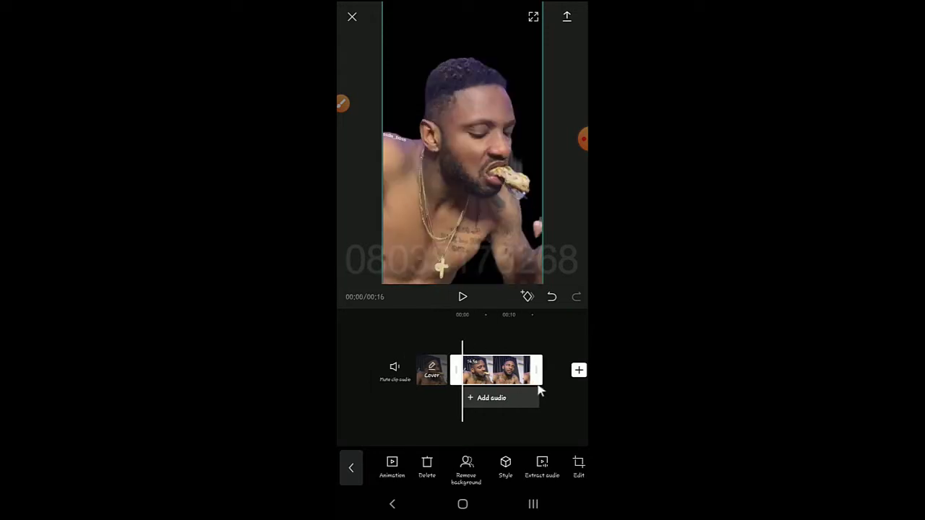
left_click(464, 296)
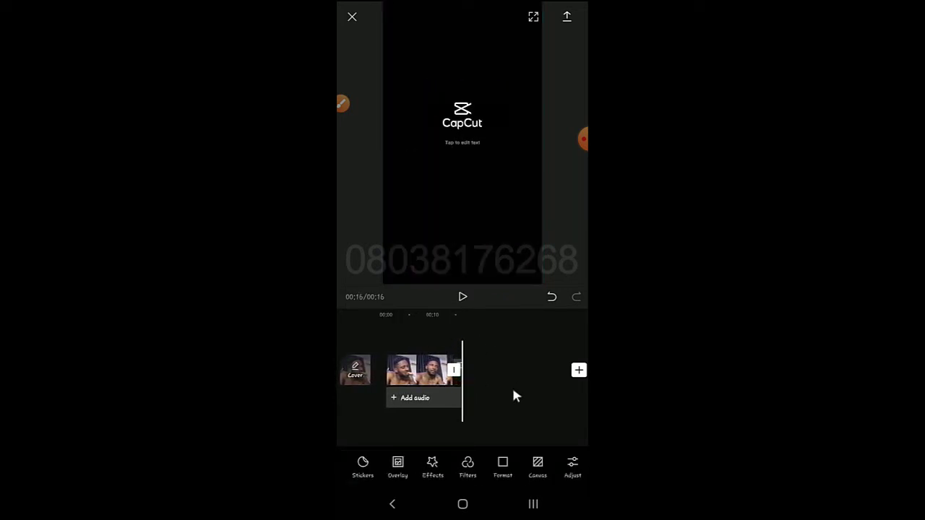
left_click_drag(470, 375, 539, 303)
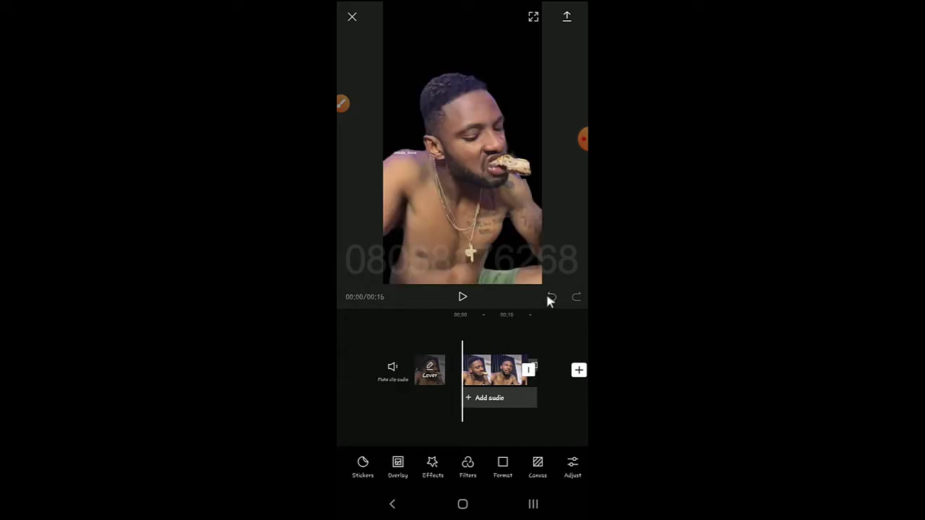
left_click(551, 297)
- Delete the CapCut ending clip at the end of the timeline
scroll(475, 394, "up", 3)
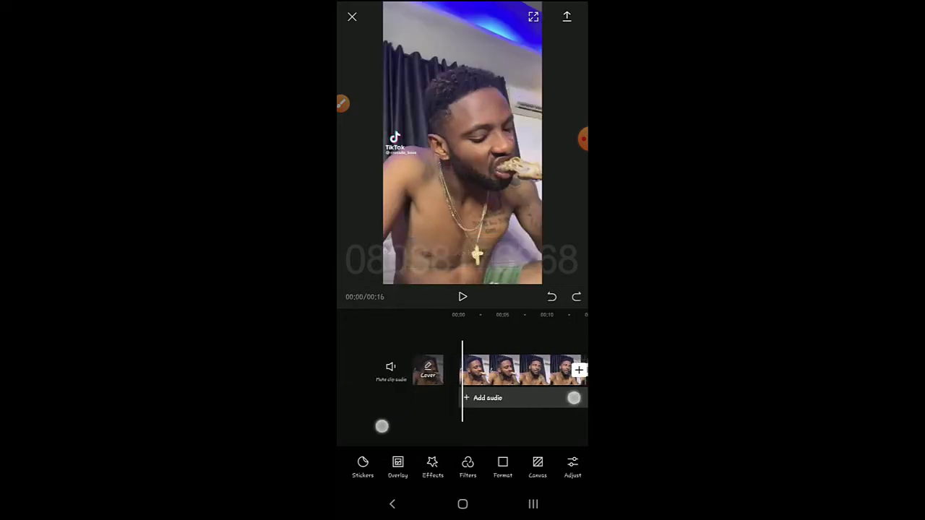
left_click_drag(508, 419, 386, 446)
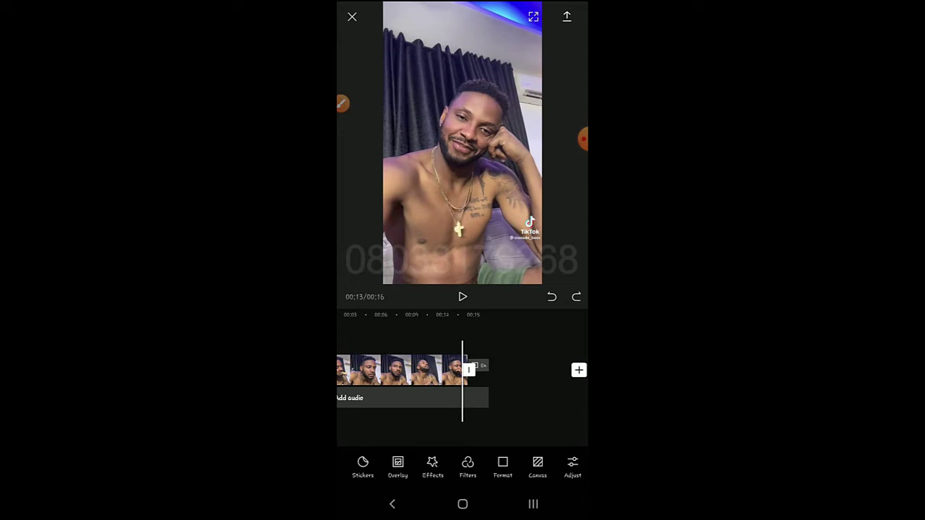
left_click(489, 370)
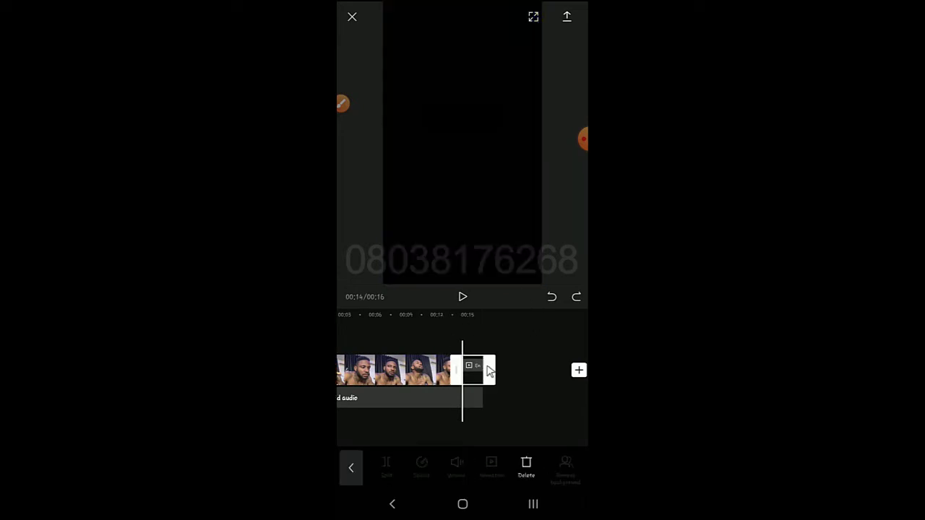
left_click(532, 463)
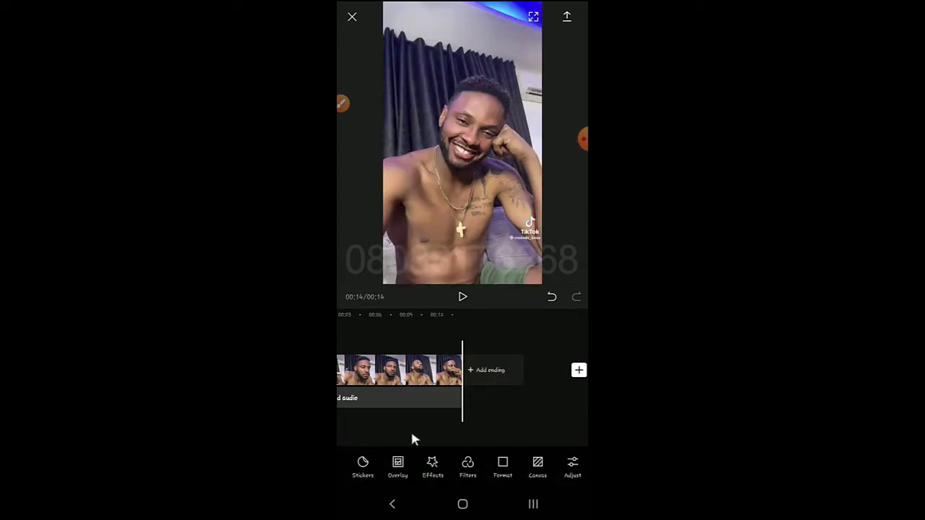
- Look through the Style presets available for the main clip, leaving the style set to None
left_click_drag(384, 431, 527, 429)
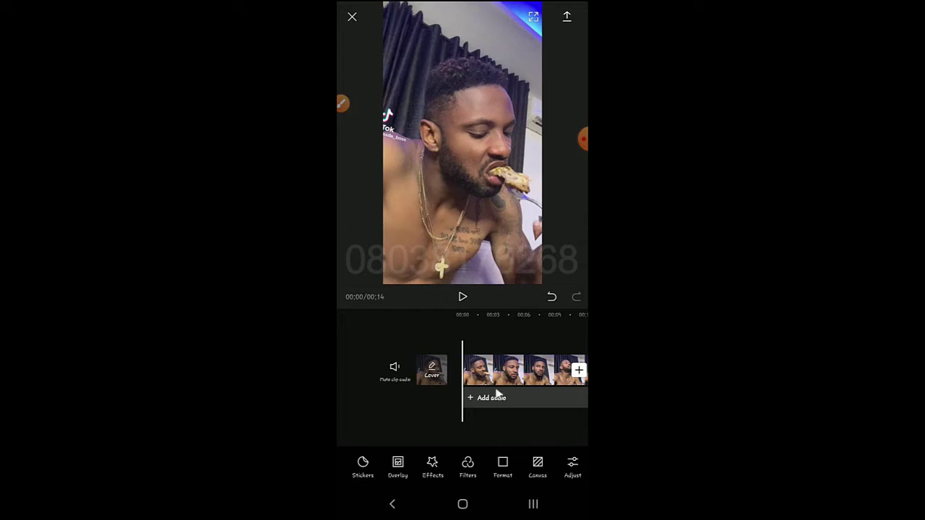
left_click(518, 376)
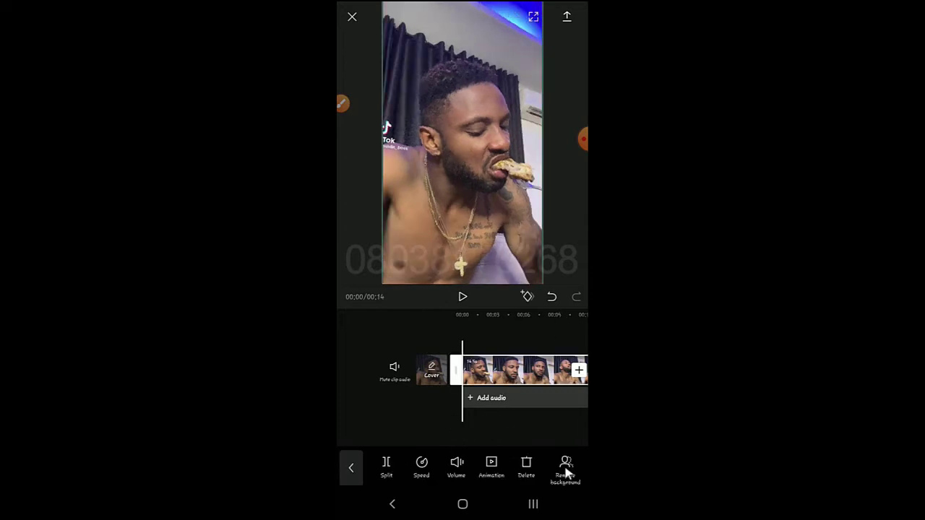
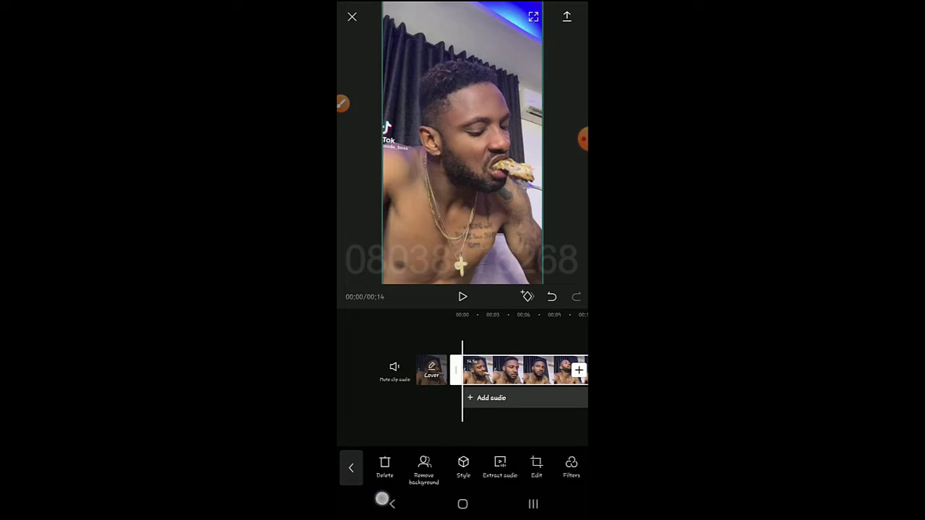
left_click(426, 464)
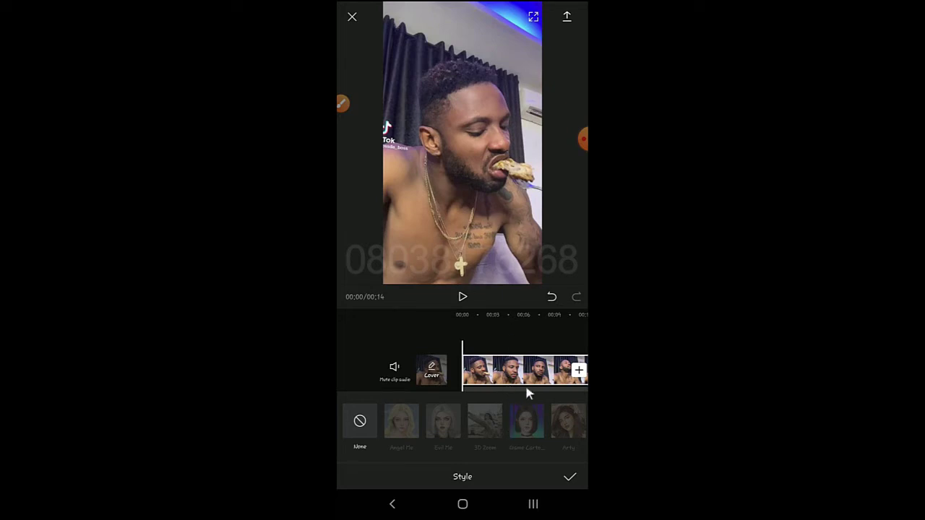
left_click_drag(565, 435, 337, 448)
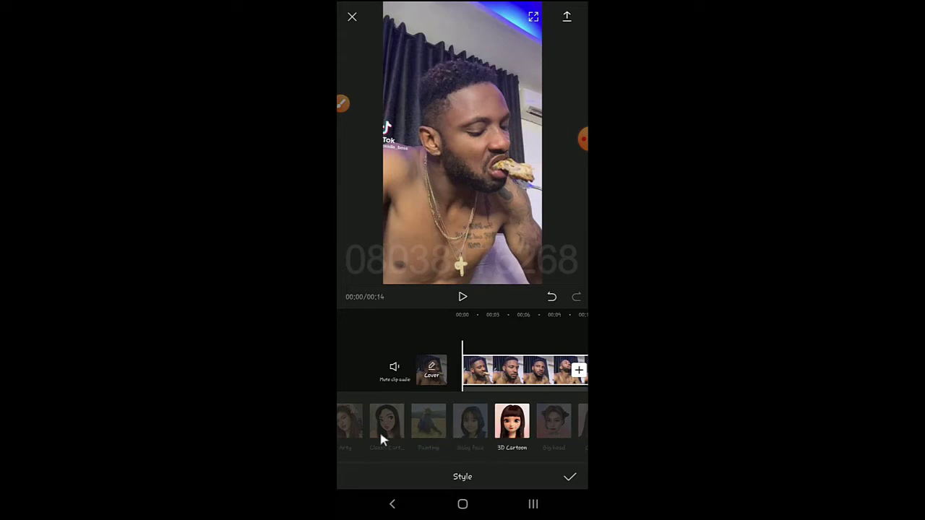
left_click_drag(379, 434, 571, 434)
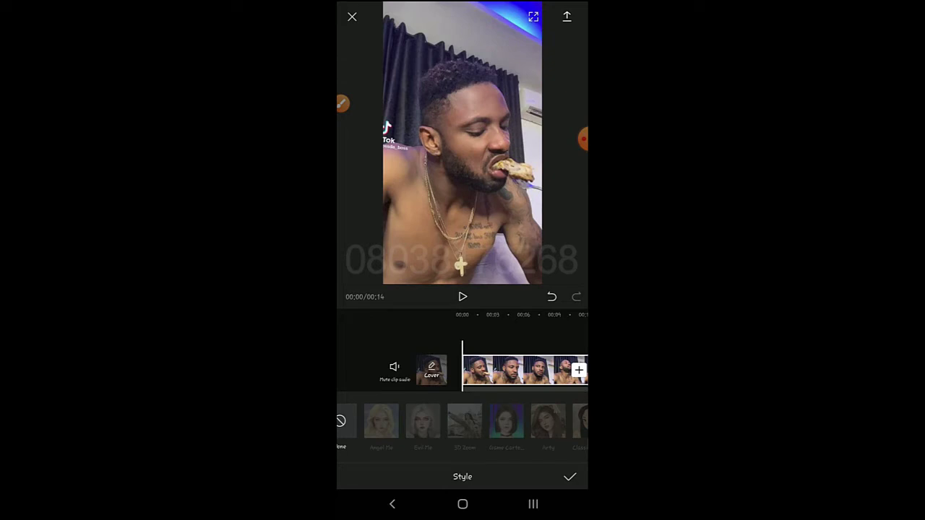
left_click(571, 479)
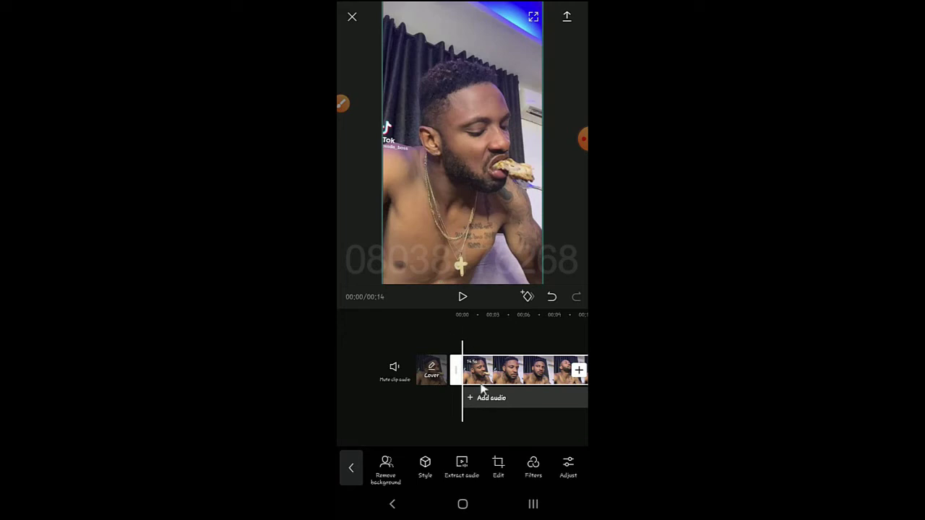
- Try extracting the main clip's audio to its own track, play a few seconds, and undo the extraction
left_click(461, 466)
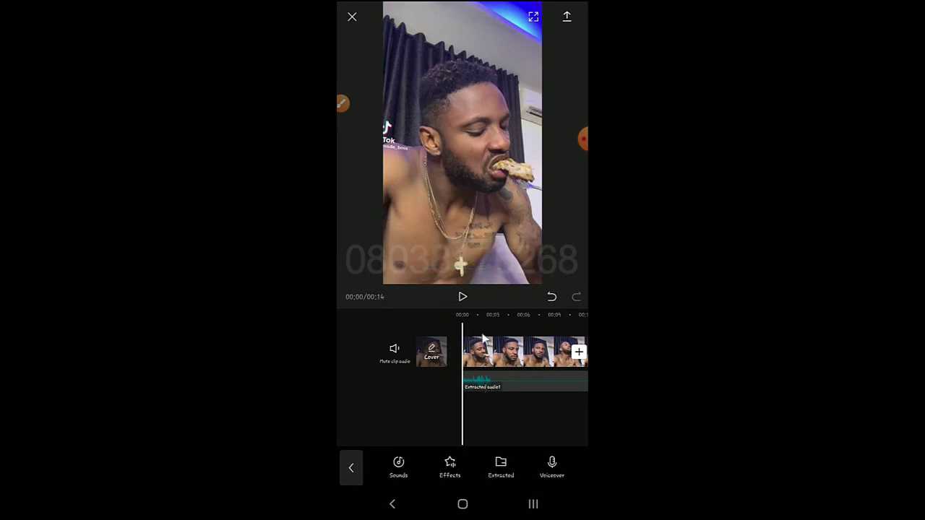
left_click(462, 297)
left_click(459, 296)
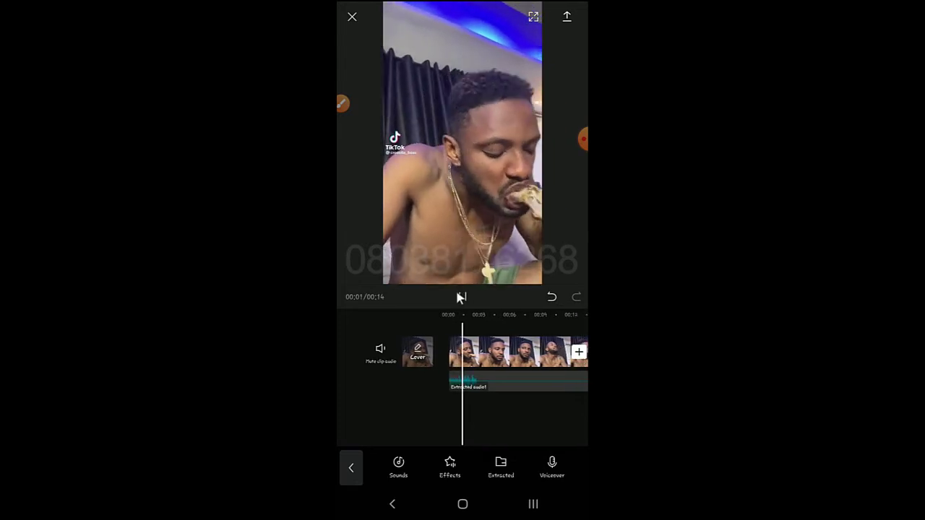
left_click(463, 297)
left_click(552, 299)
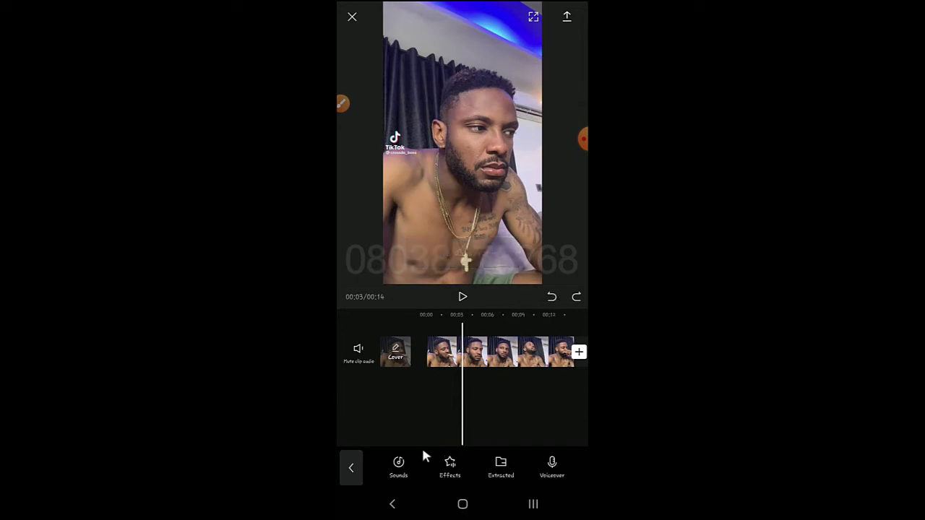
left_click(353, 469)
- Try mirroring the main clip and mirror it back, and rotate it four times through a full turn
left_click(508, 370)
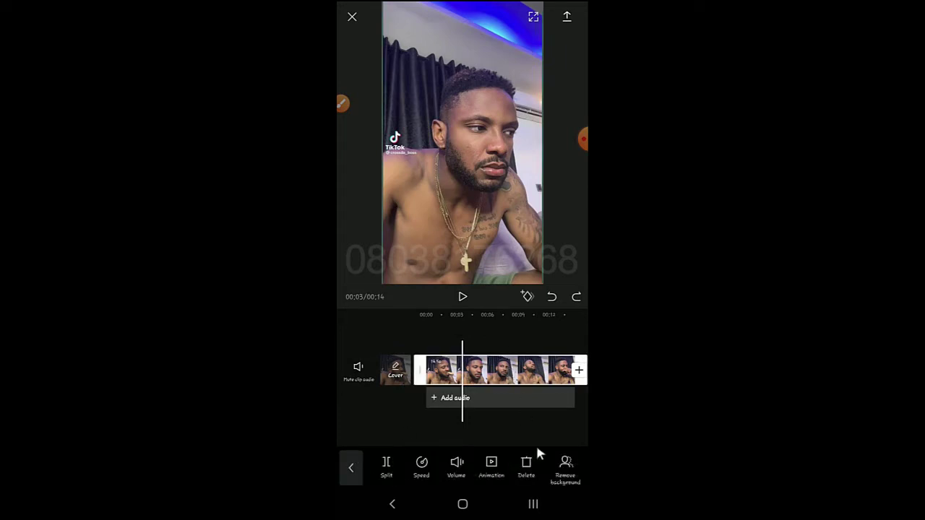
left_click_drag(498, 469, 408, 468)
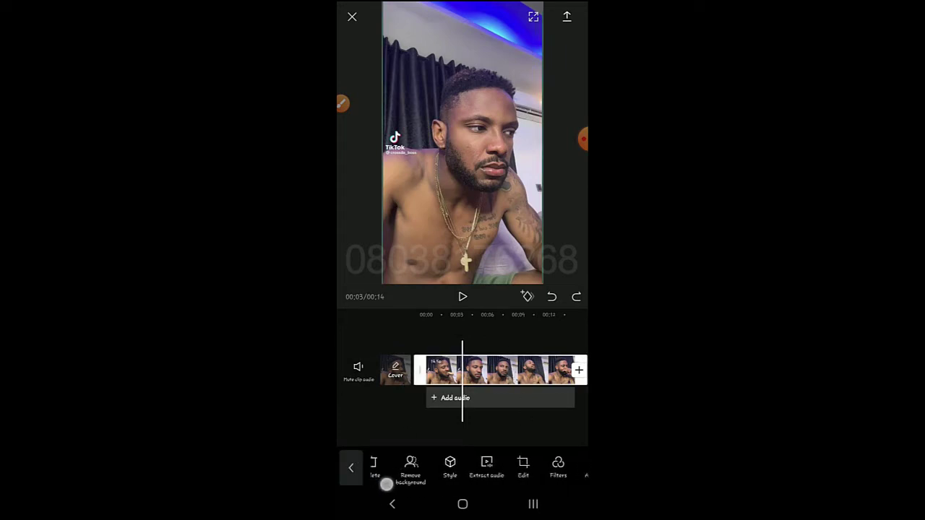
left_click(520, 468)
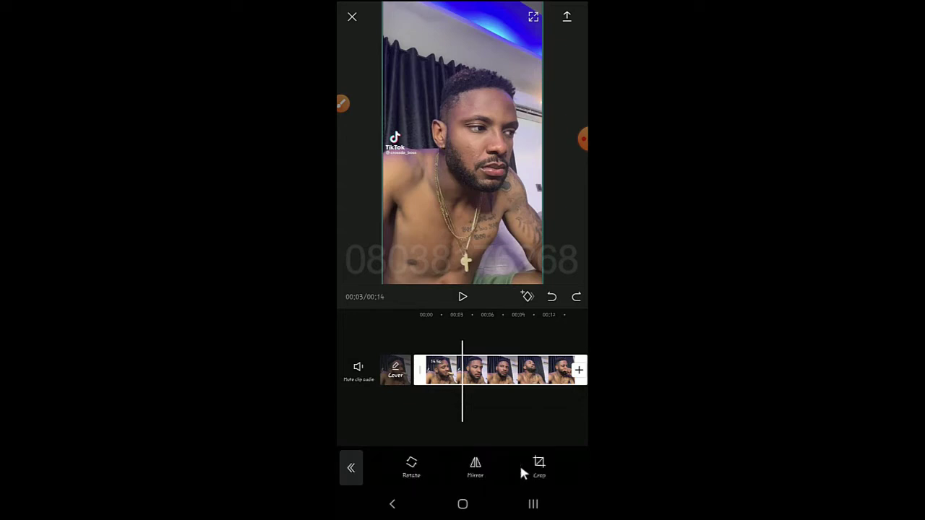
left_click(483, 470)
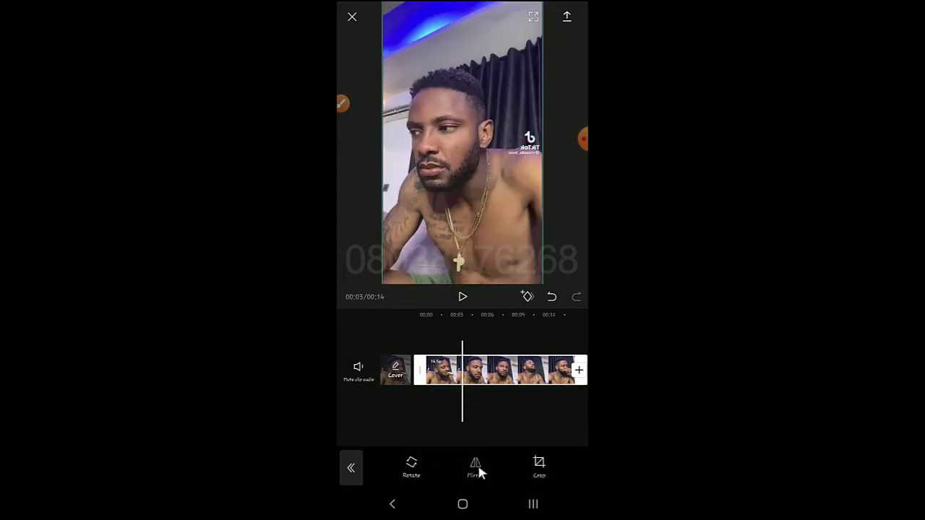
left_click(478, 469)
left_click(407, 467)
left_click(405, 469)
left_click(405, 469)
left_click(406, 469)
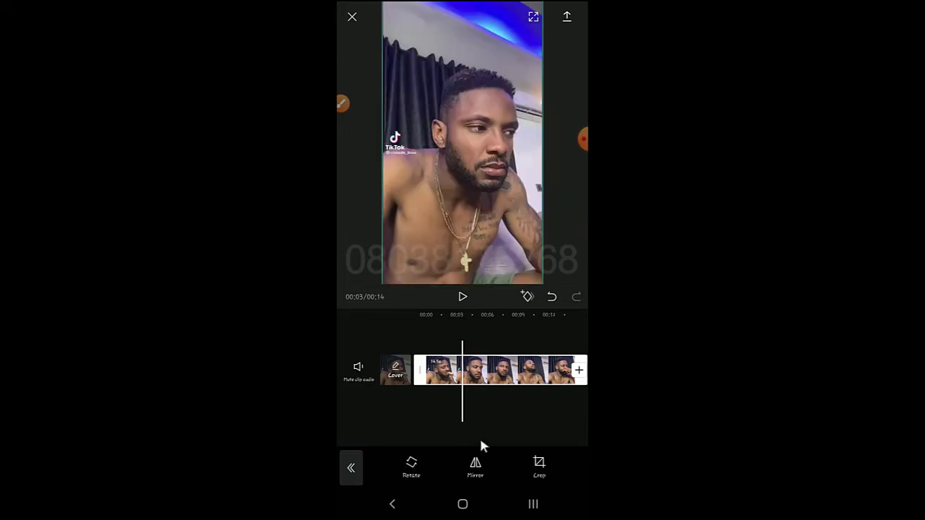
- Try a free-ratio crop that cuts off the lower part of the main clip, reset it and leave without applying
left_click(539, 466)
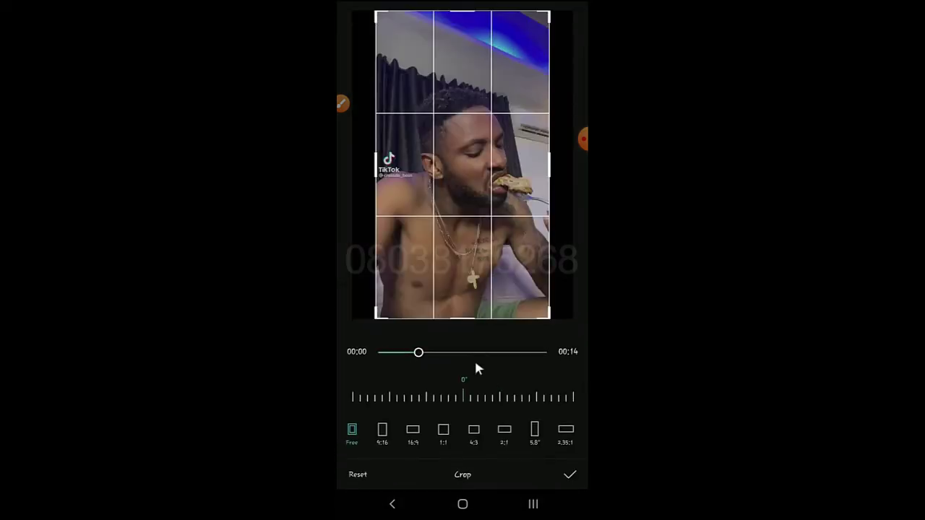
left_click_drag(471, 322, 471, 183)
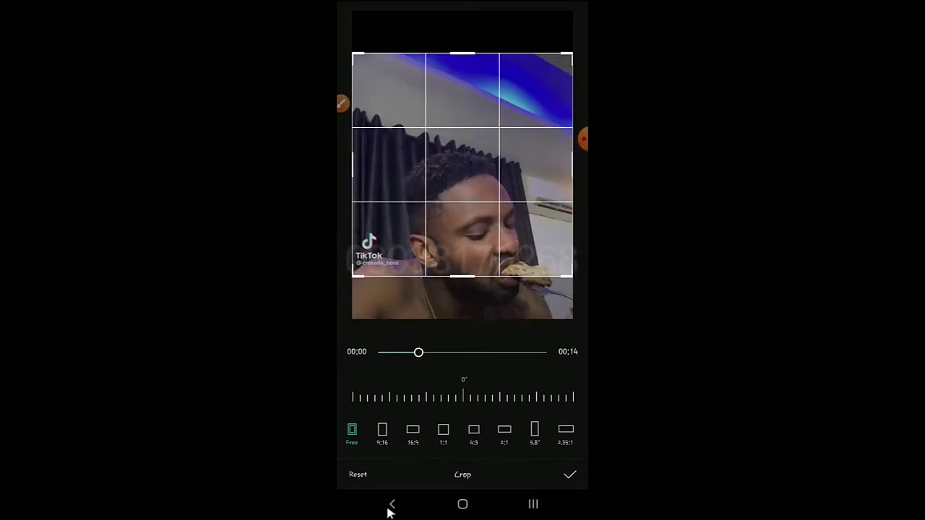
left_click(348, 478)
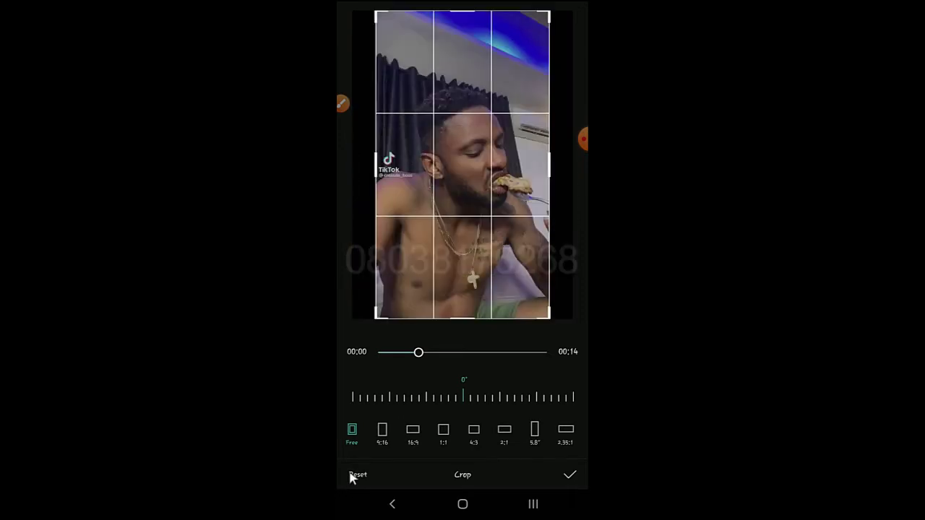
left_click(391, 507)
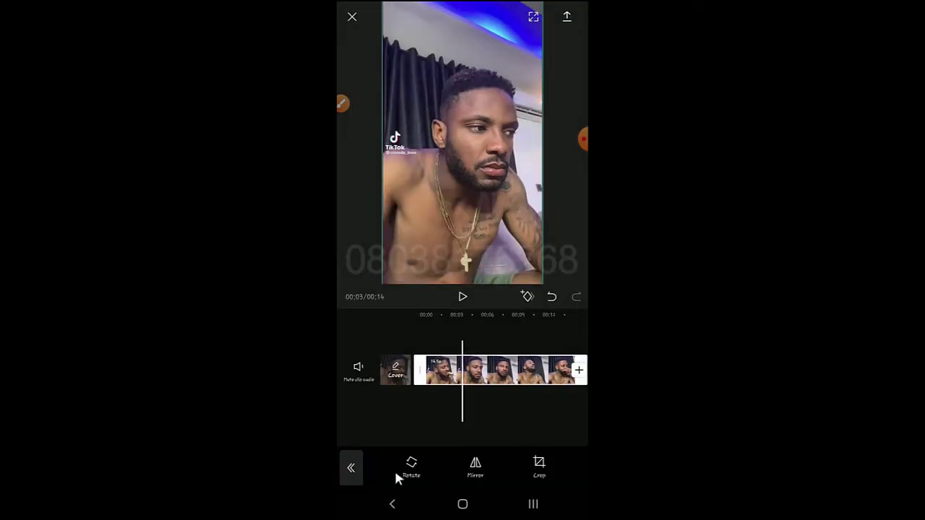
left_click(352, 470)
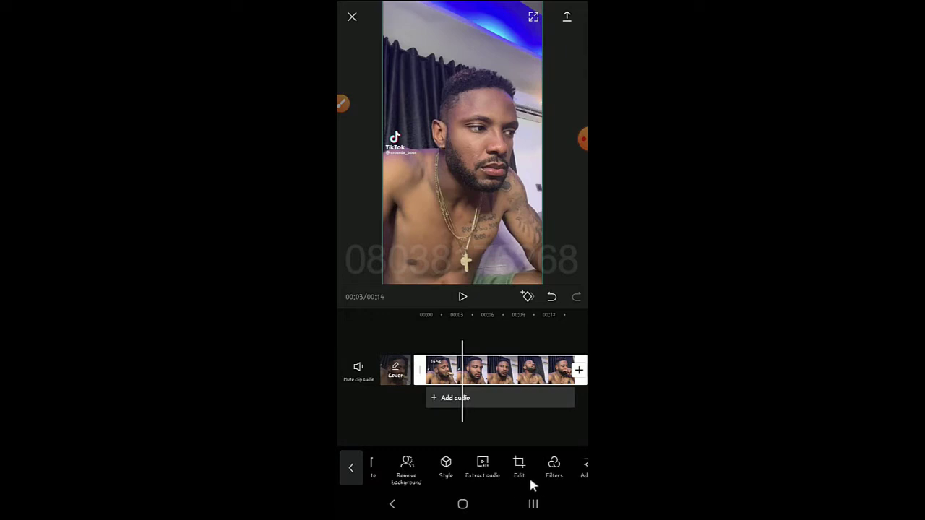
- Look through the remaining clip tools, and browse the videos offered for replacing the clip without choosing one
left_click_drag(553, 469, 403, 465)
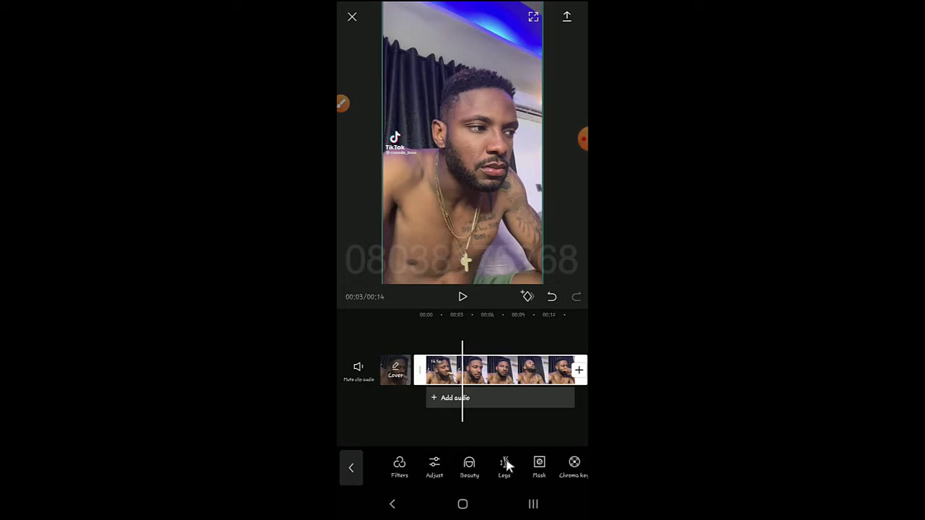
left_click_drag(585, 471, 504, 469)
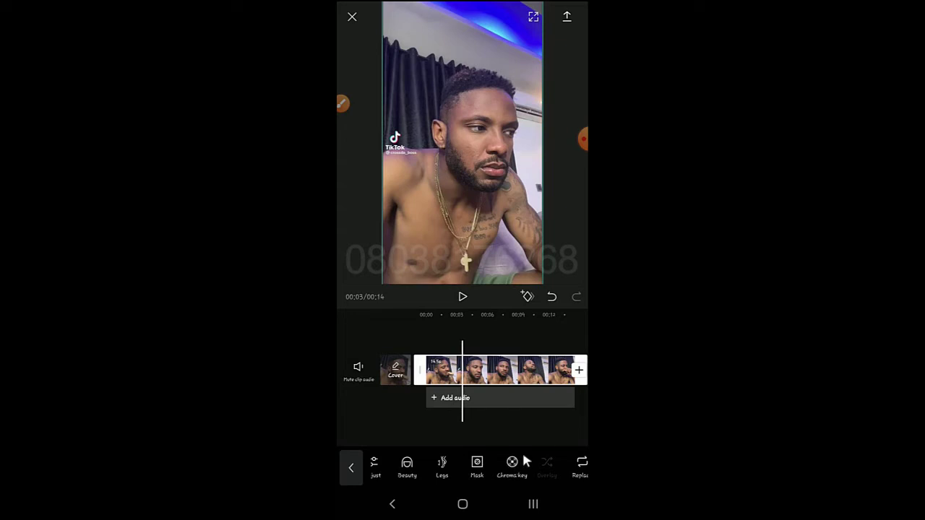
left_click_drag(540, 460, 416, 439)
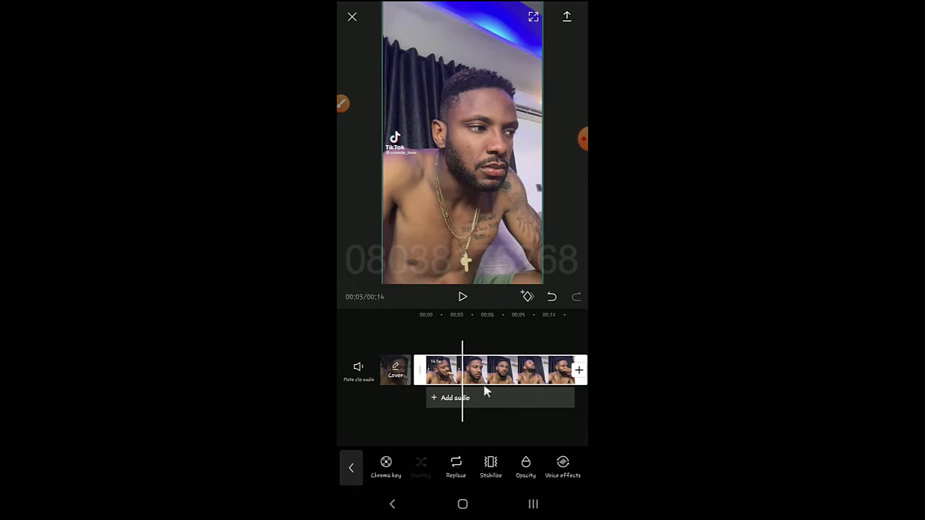
left_click(456, 466)
scroll(434, 192, "down", 3)
scroll(433, 191, "up", 6)
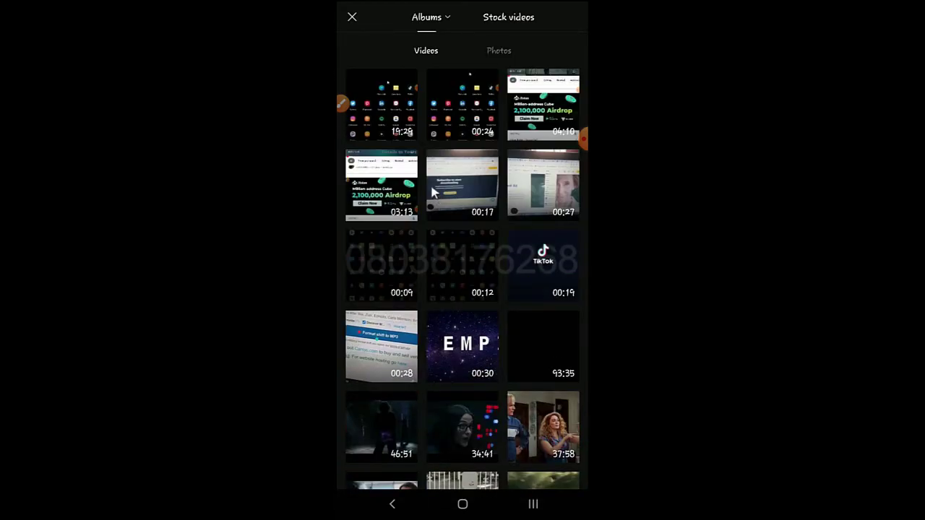
left_click(351, 18)
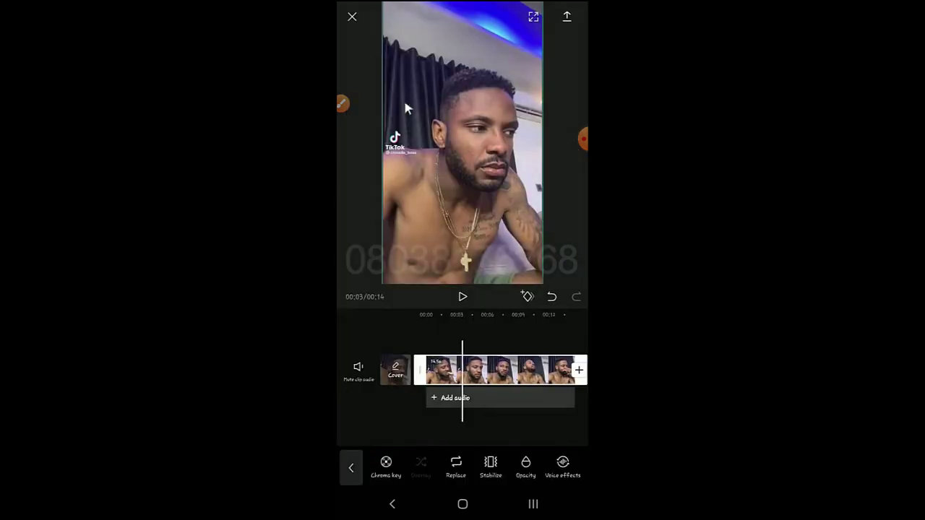
- Try the opacity adjustment on the main clip and leave it at full opacity
left_click(525, 466)
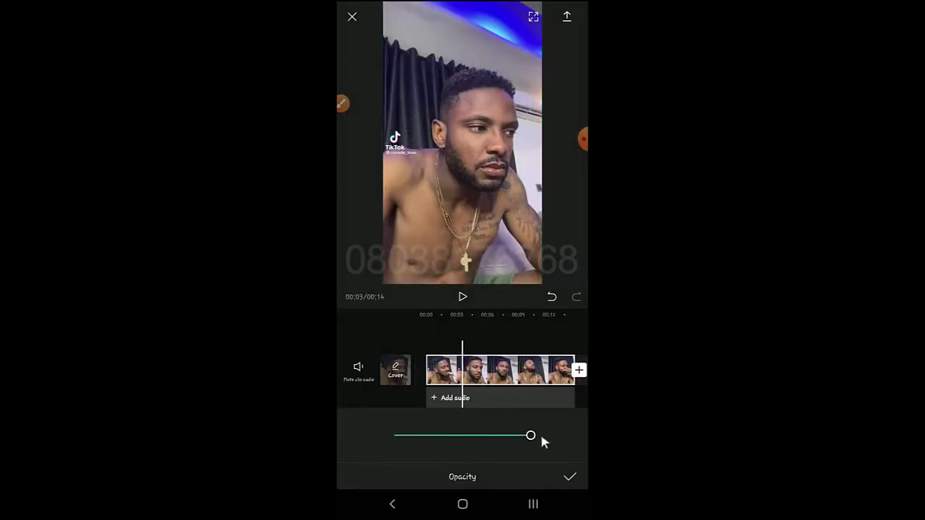
left_click_drag(532, 435, 570, 471)
left_click(365, 338)
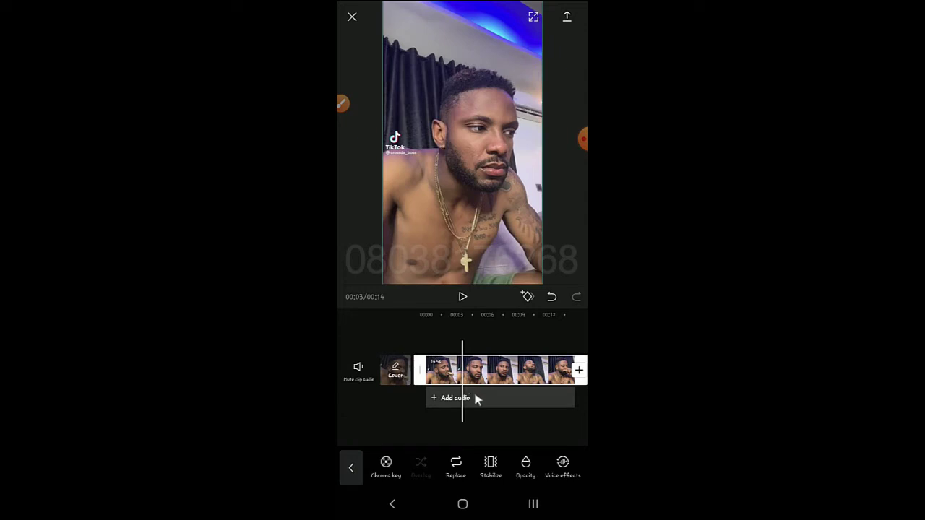
- Try the Deep and Chipmunk voice effects on the main clip from its start, and set the voice effect back to None
left_click_drag(575, 472, 514, 470)
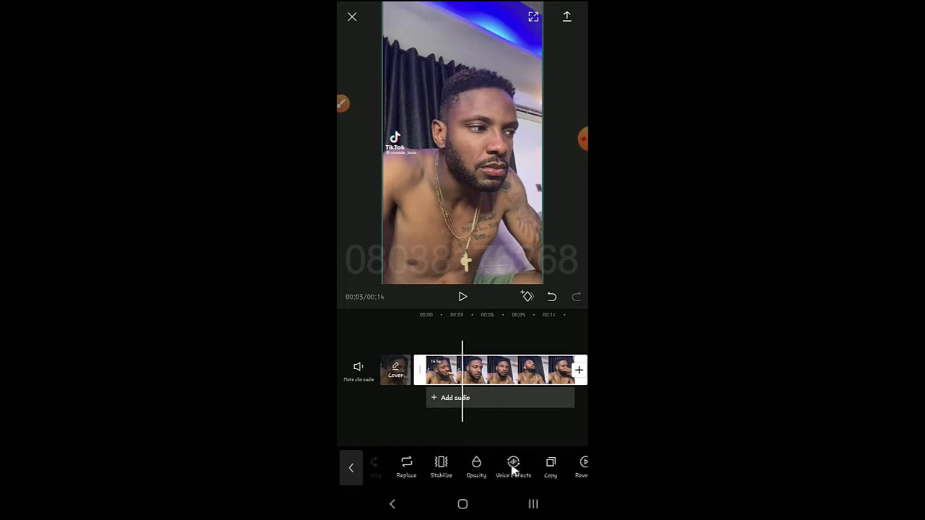
left_click(513, 468)
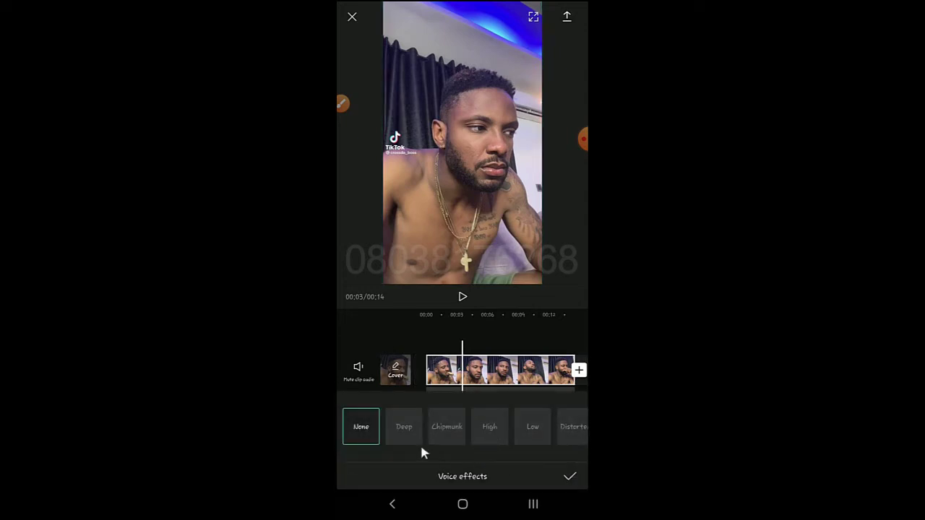
left_click_drag(453, 383, 492, 383)
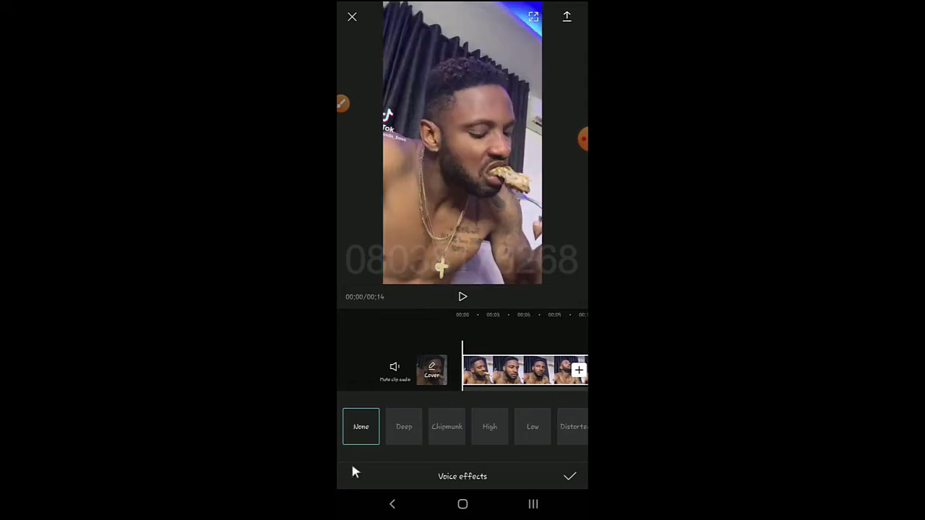
left_click(401, 435)
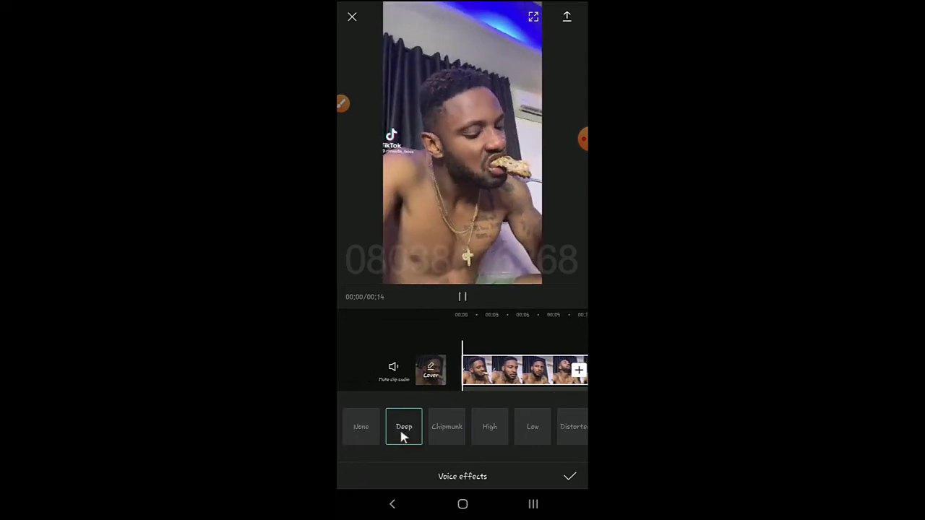
left_click(462, 298)
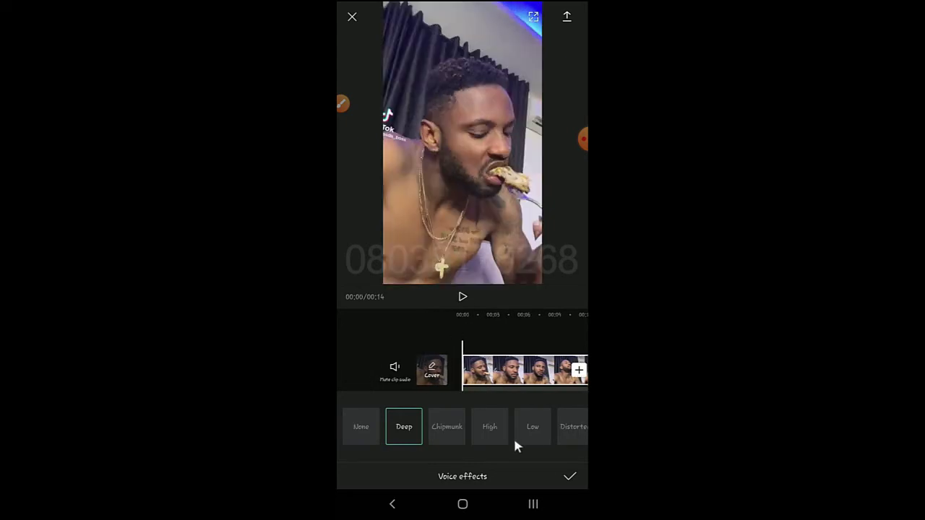
left_click(460, 431)
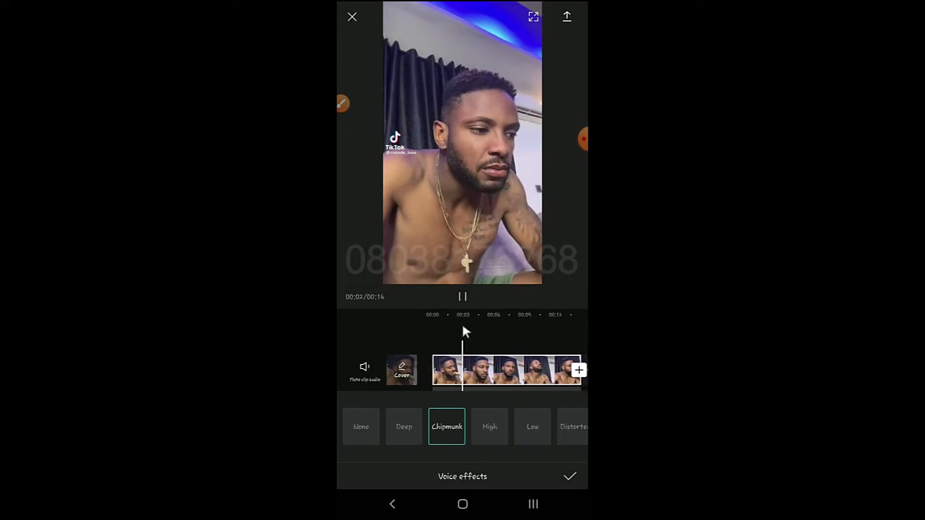
left_click(463, 298)
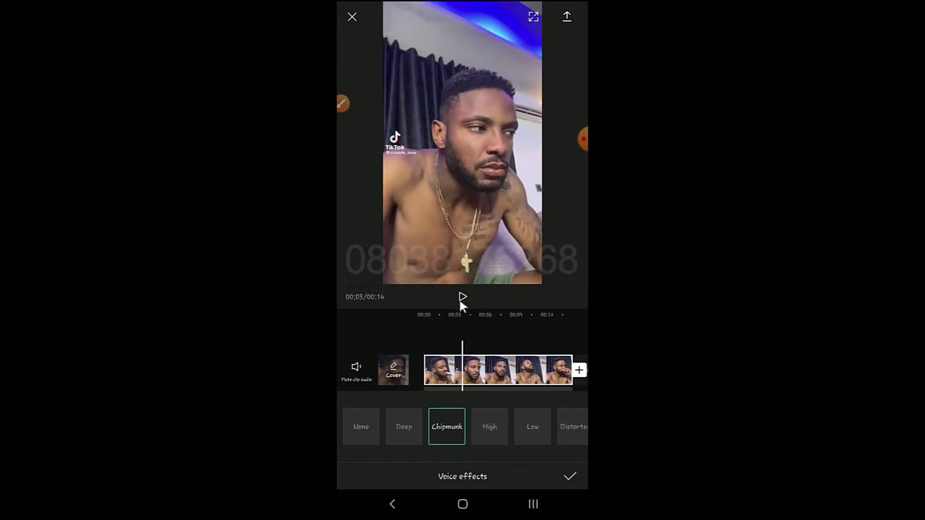
left_click(361, 427)
left_click(570, 478)
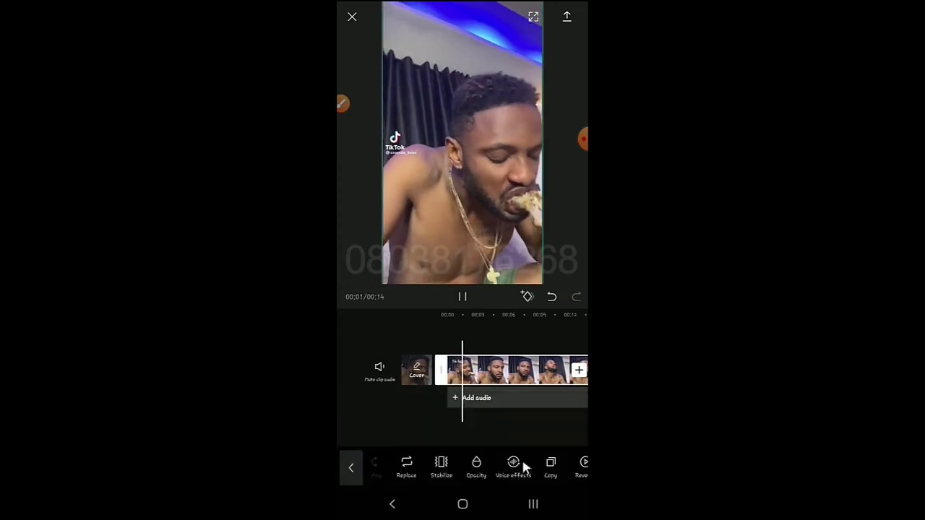
left_click(461, 299)
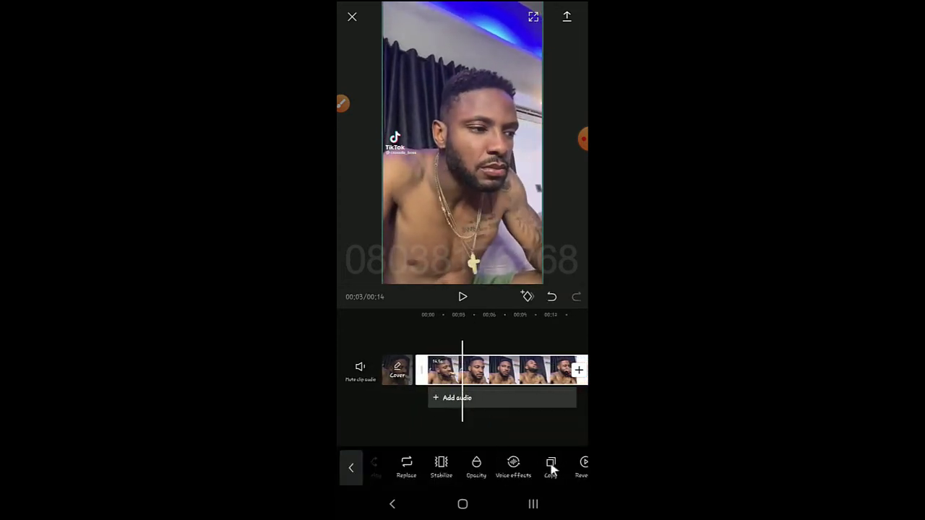
- Look through the Copy, Reverse and Freeze clip tools and return to the main editing tools
left_click_drag(551, 466, 475, 462)
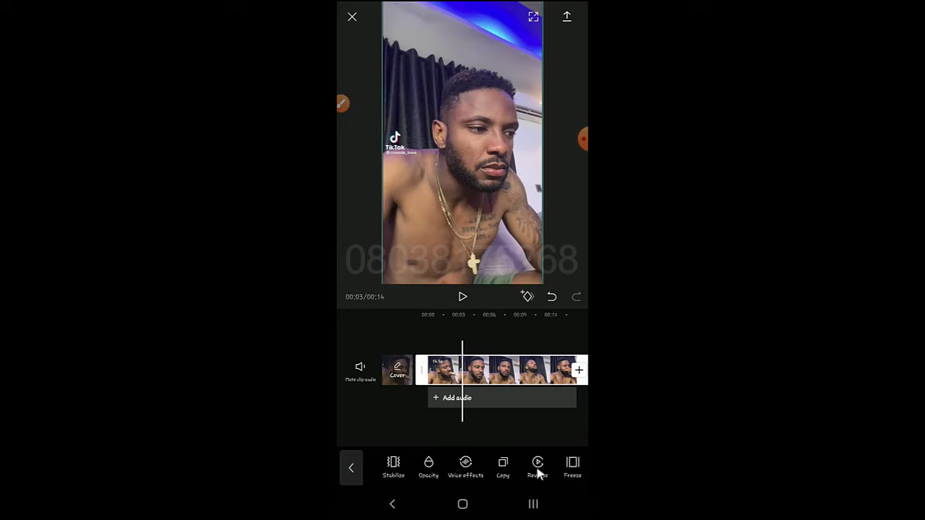
left_click(351, 470)
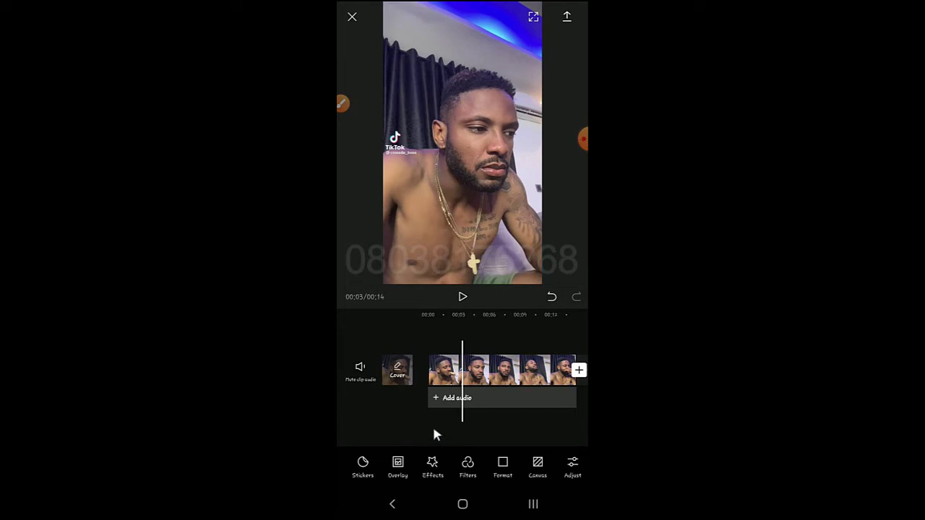
left_click_drag(436, 425, 516, 437)
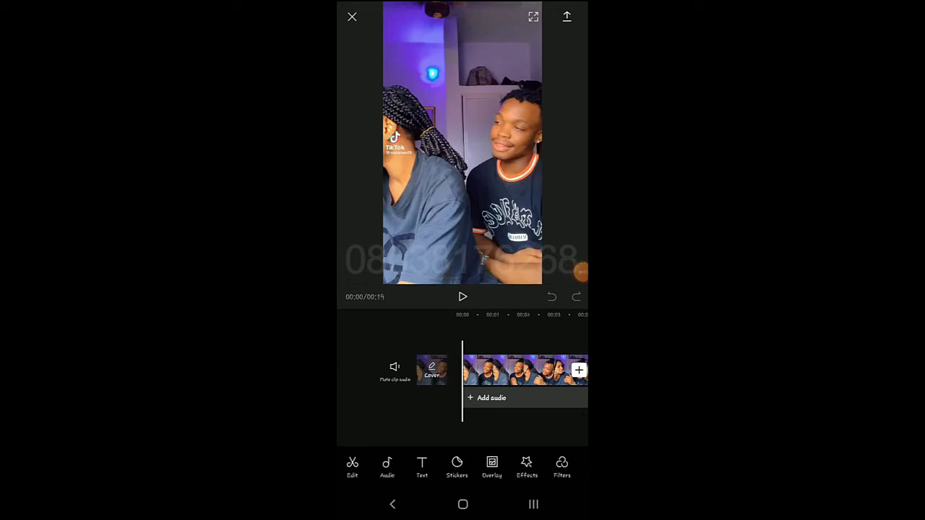
- Browse the text template categories for the new video, including Trending, Social Media, Title, Spark and Subtitle
mouse_move(520, 370)
left_mouse_down()
mouse_move(501, 370)
mouse_move(518, 370)
left_mouse_up()
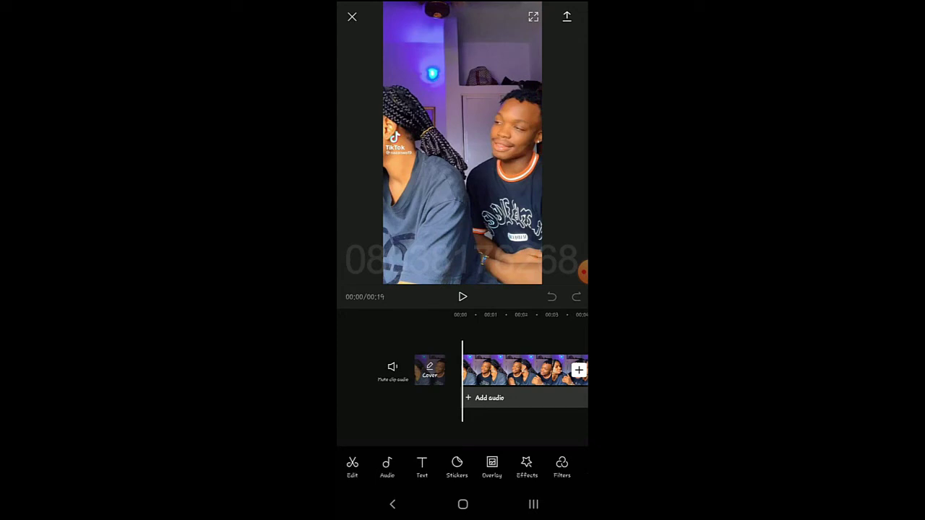
left_click(422, 466)
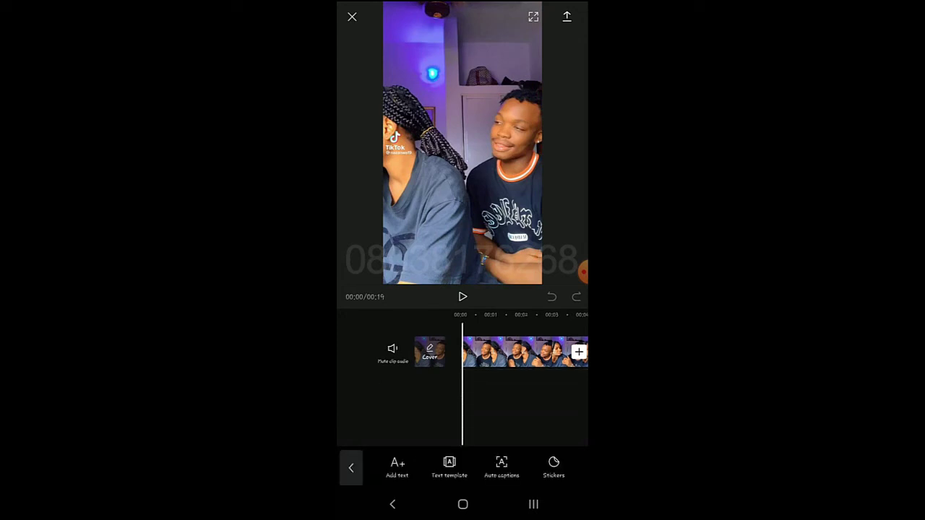
left_click(449, 466)
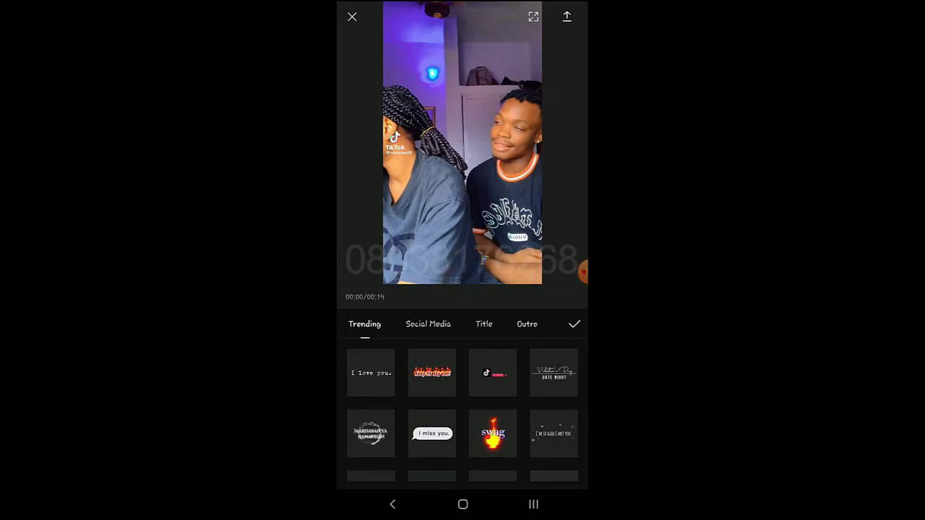
left_click_drag(469, 324, 412, 324)
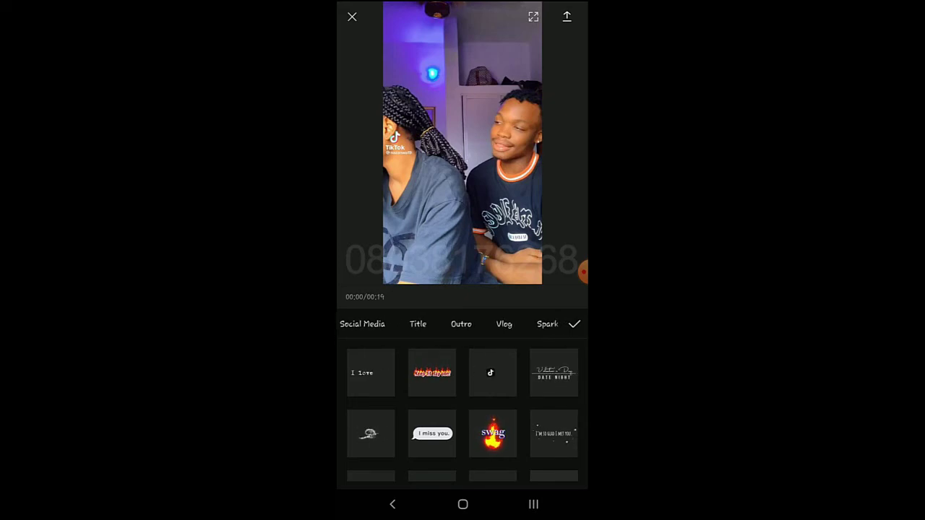
left_click(469, 324)
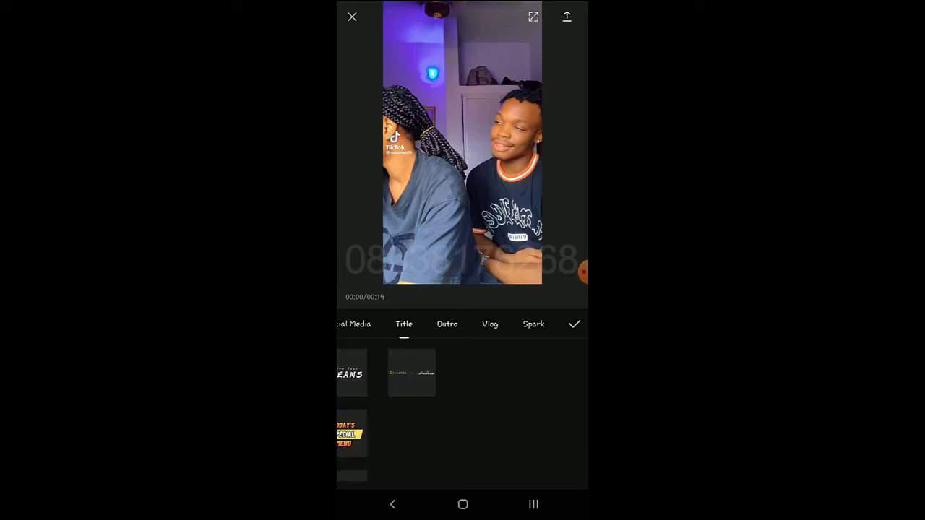
left_click(404, 324)
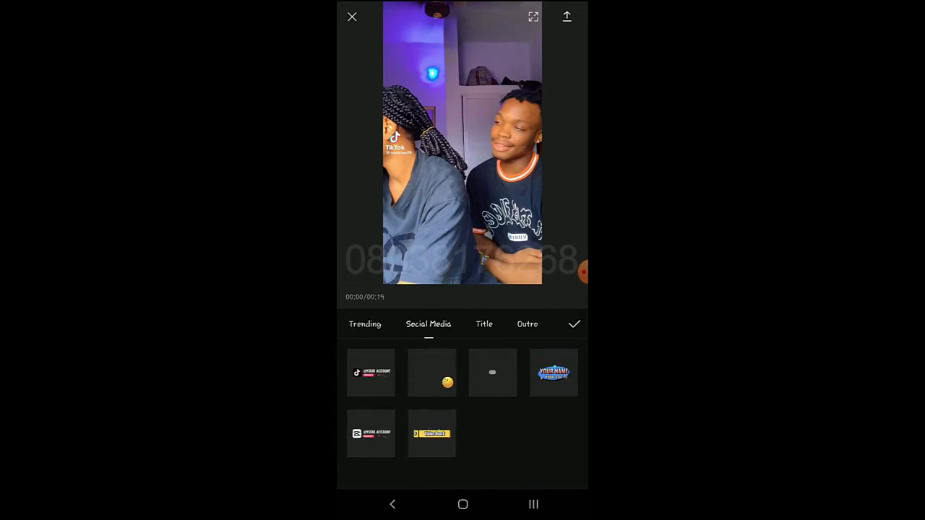
left_click(365, 324)
left_click_drag(528, 324, 354, 324)
left_click(401, 323)
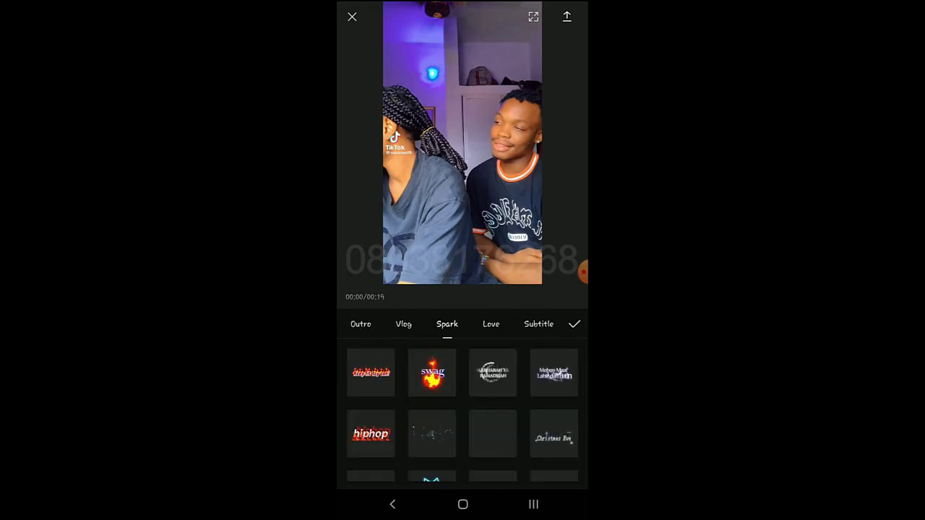
left_click(538, 323)
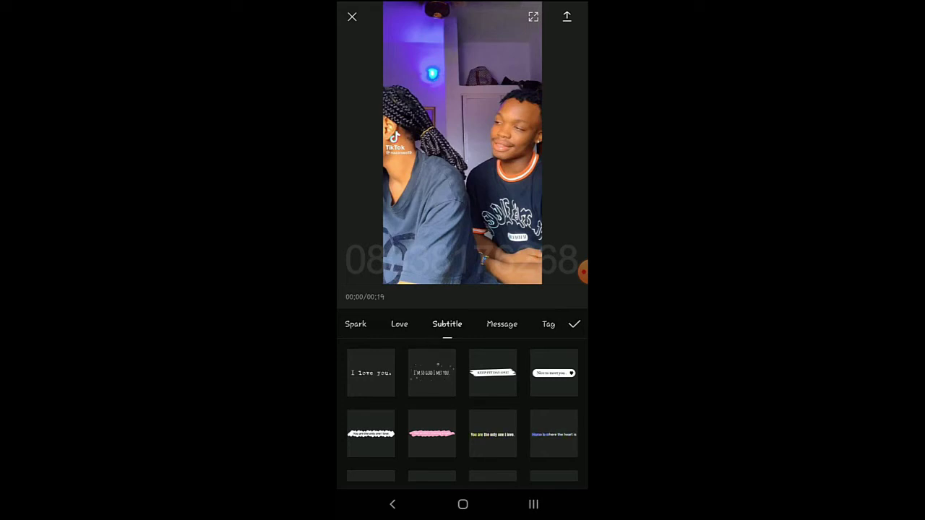
- Try the "I love you." and "Dedicated to myself in the new year" subtitle templates and open the latter's text without changing it
left_click(370, 373)
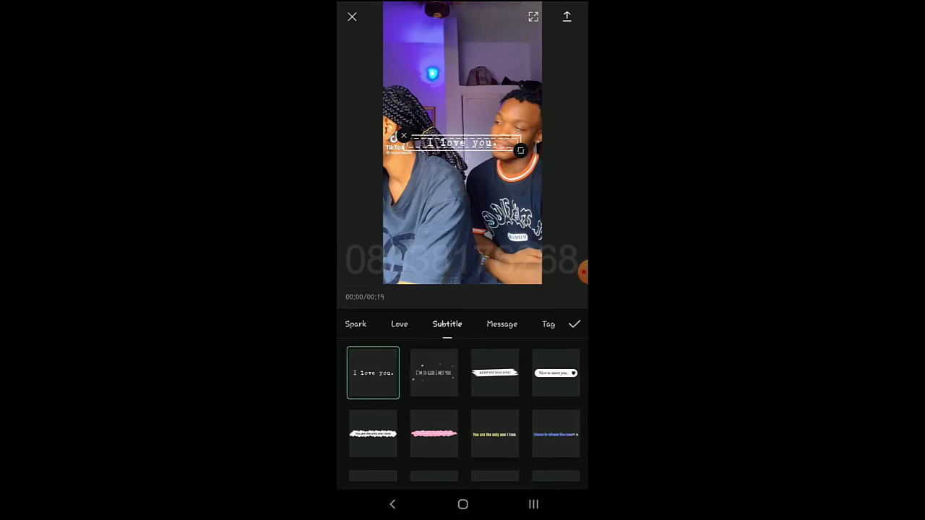
scroll(462, 412, "down", 2)
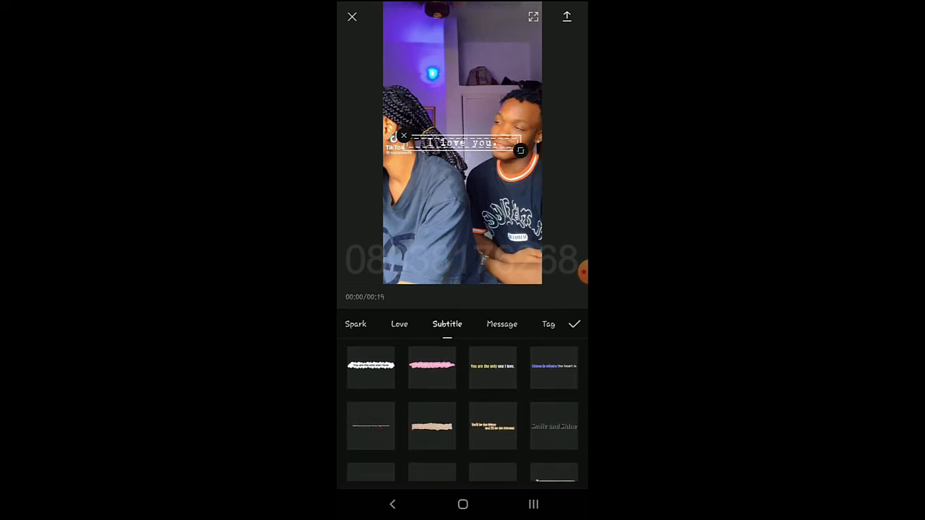
left_click(371, 423)
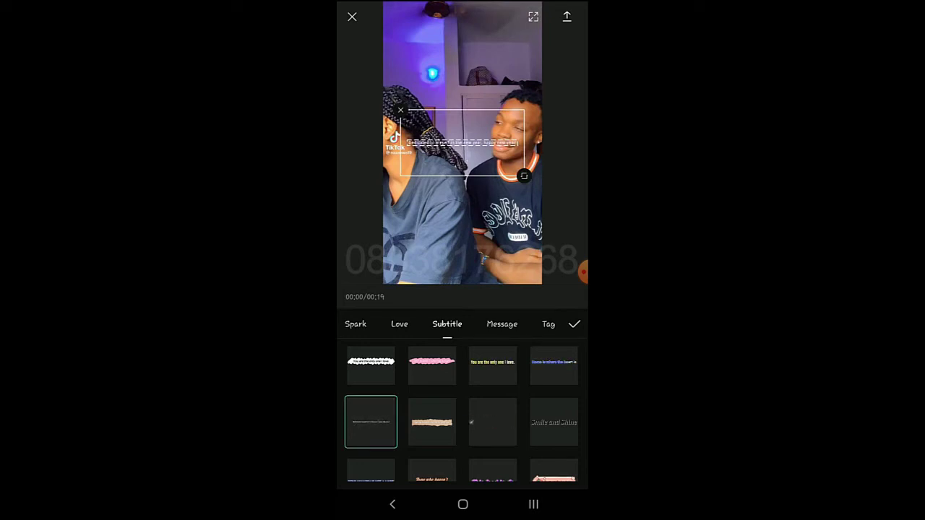
left_click(463, 143)
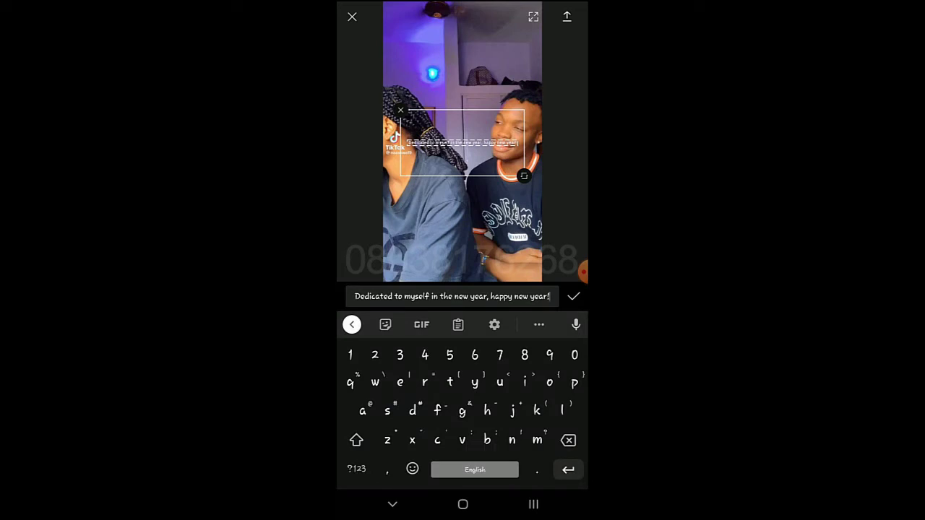
left_click(573, 296)
- Try the "LIVE TV NEWS" template from the News category near the lower edge of the video, and remove it again
scroll(463, 324, "right", 3)
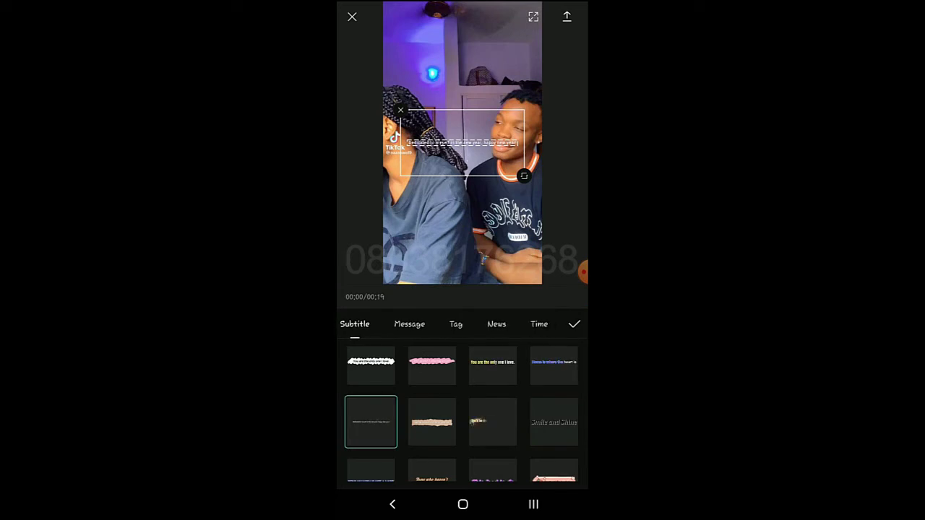
left_click(472, 323)
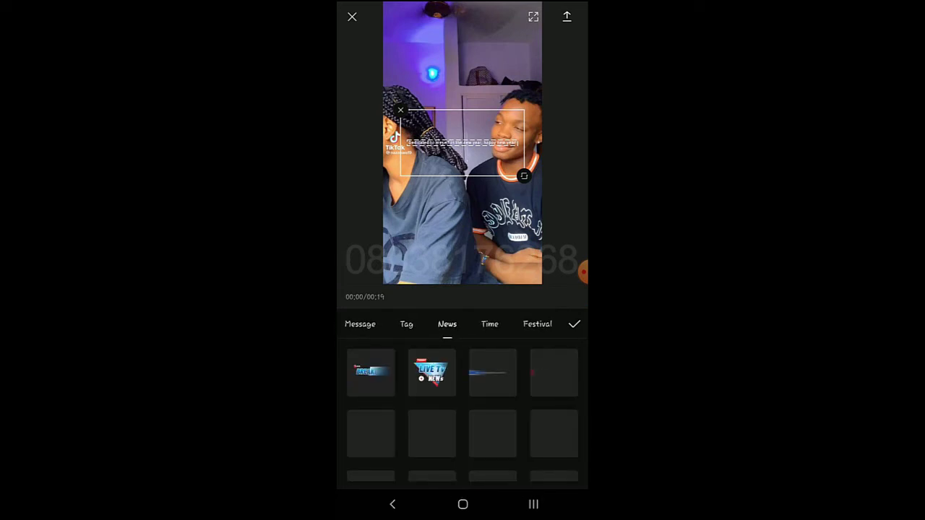
scroll(463, 413, "down", 1)
scroll(462, 414, "up", 1)
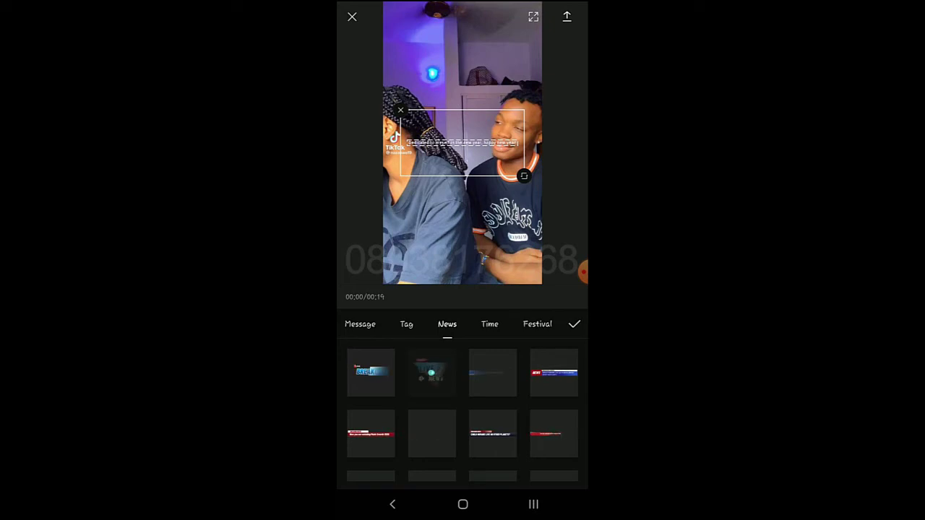
left_click(432, 373)
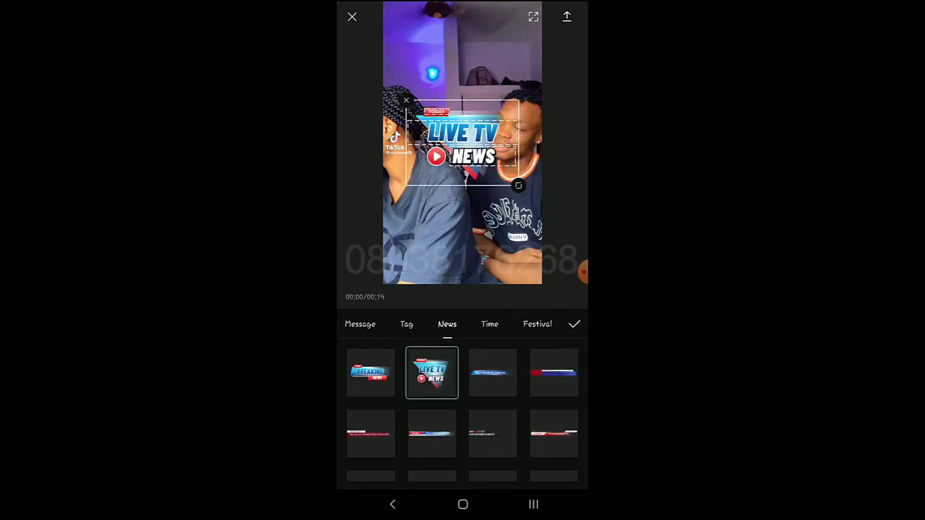
left_click_drag(462, 142, 476, 227)
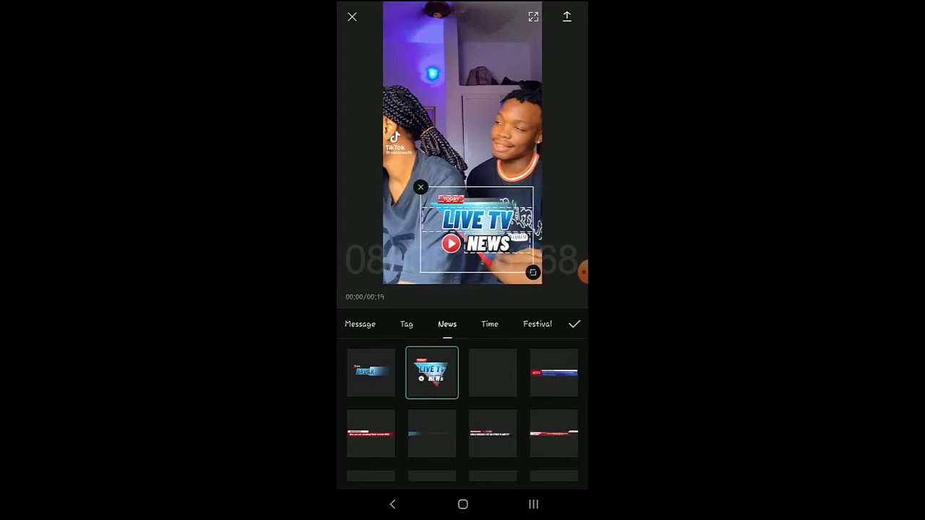
left_click(432, 373)
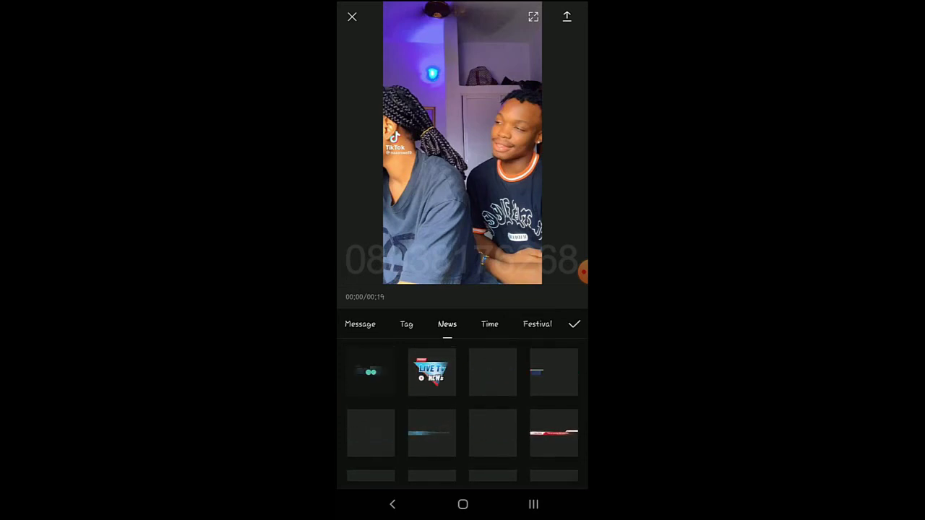
- Apply the "LIVE BREAKING NEWS" text template and enlarge it to span the full width at the bottom of the video
left_click(370, 372)
left_click_drag(459, 143, 445, 220)
left_click_drag(502, 243, 538, 259)
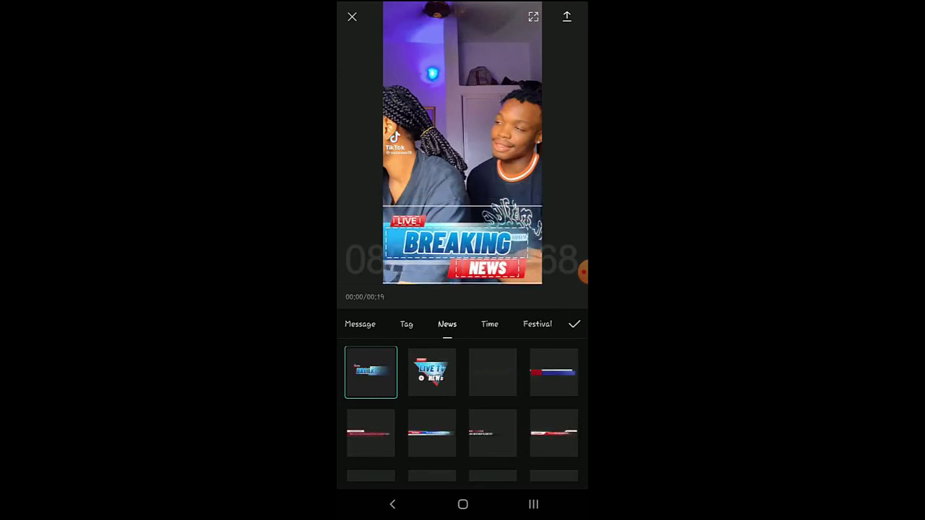
- Open the breaking-news template's LIVE, BREAKING and NEWS texts for editing and leave each one unchanged
left_click(407, 220)
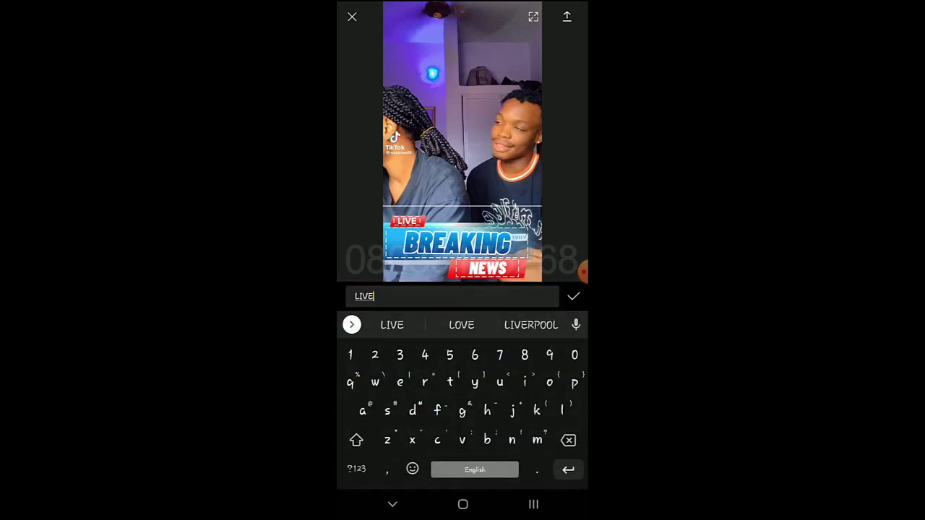
key("BackSpace")
key("BackSpace")
key("BackSpace")
key("BackSpace")
type("BREAKING")
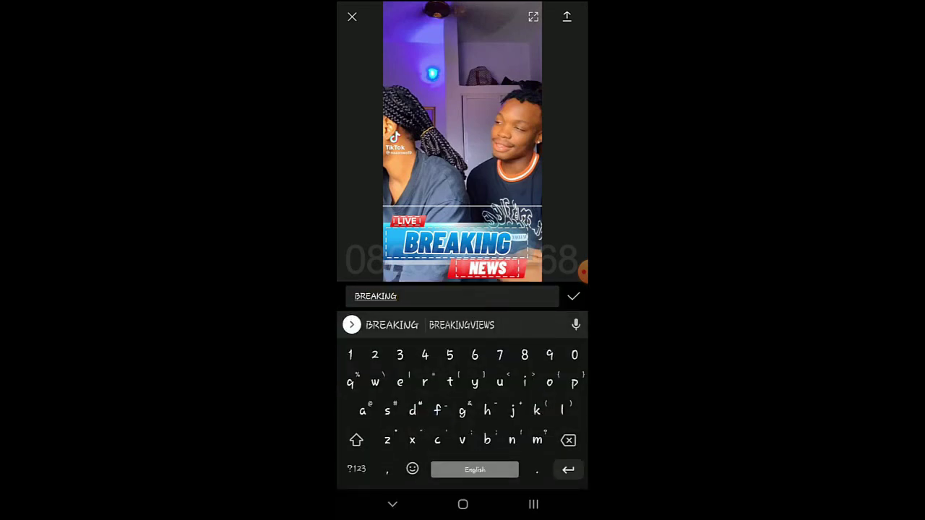
key("BackSpace")
key("BackSpace")
key("BackSpace")
key("BackSpace")
key("BackSpace")
key("BackSpace")
key("BackSpace")
key("BackSpace")
type("NEWS")
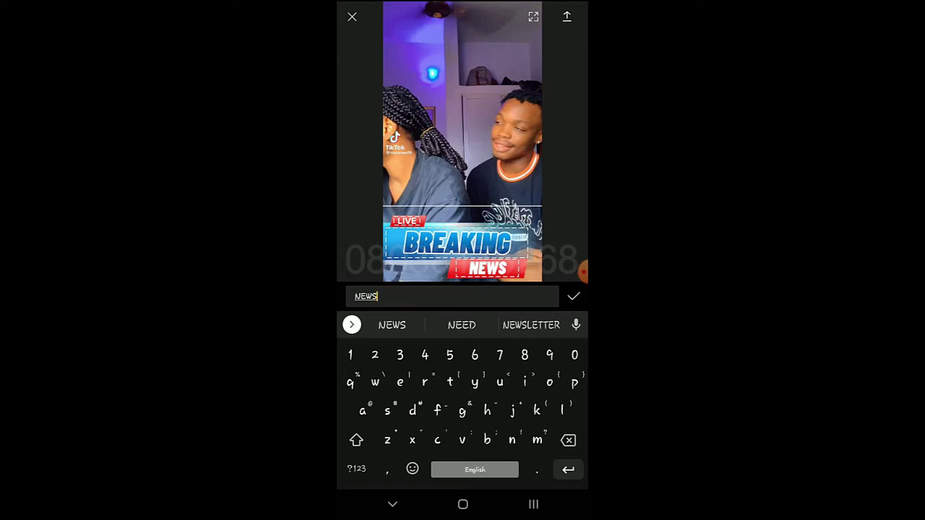
key("Return")
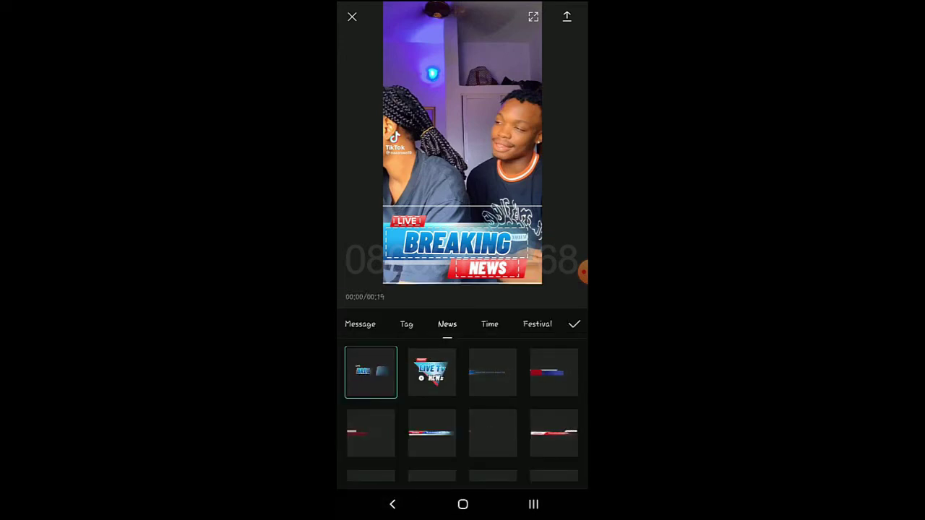
- Browse the remaining text template categories, including Festival, Time, Subtitle, Love and Spark
left_click(537, 324)
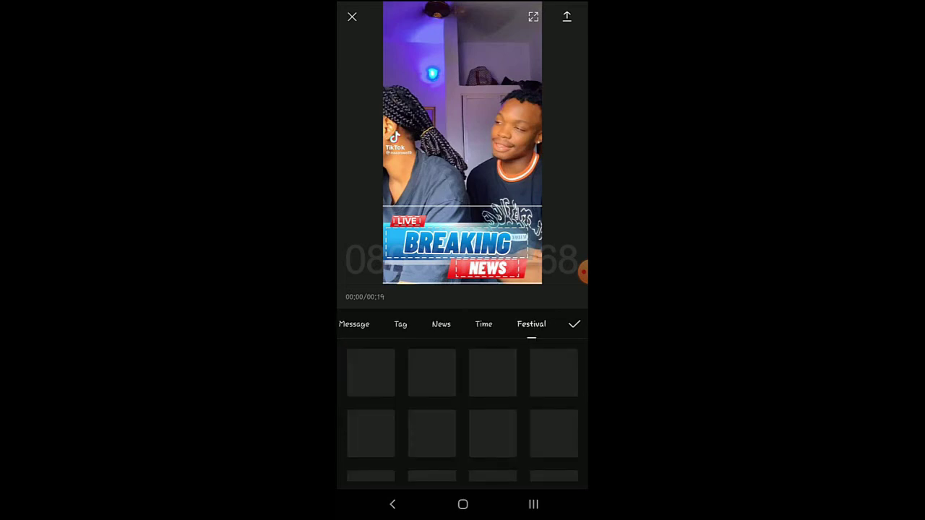
left_click(484, 324)
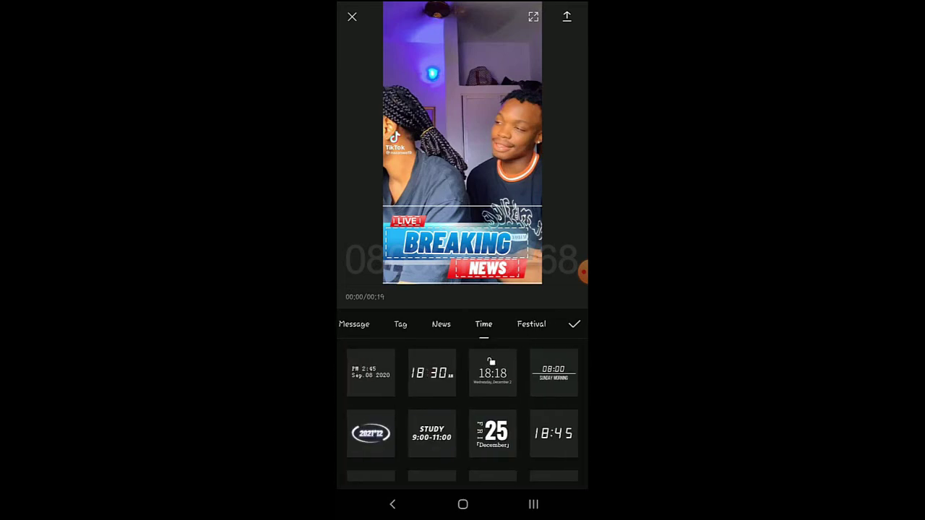
left_click(532, 324)
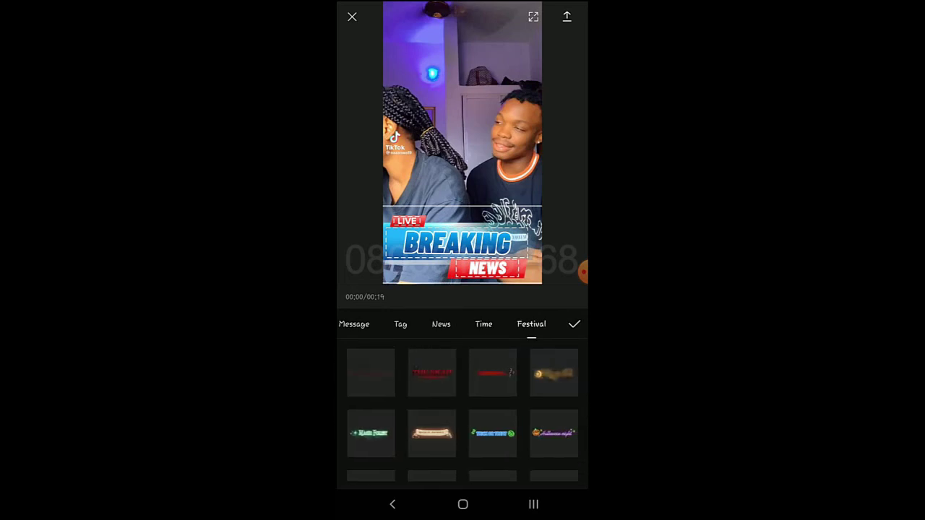
left_click(484, 324)
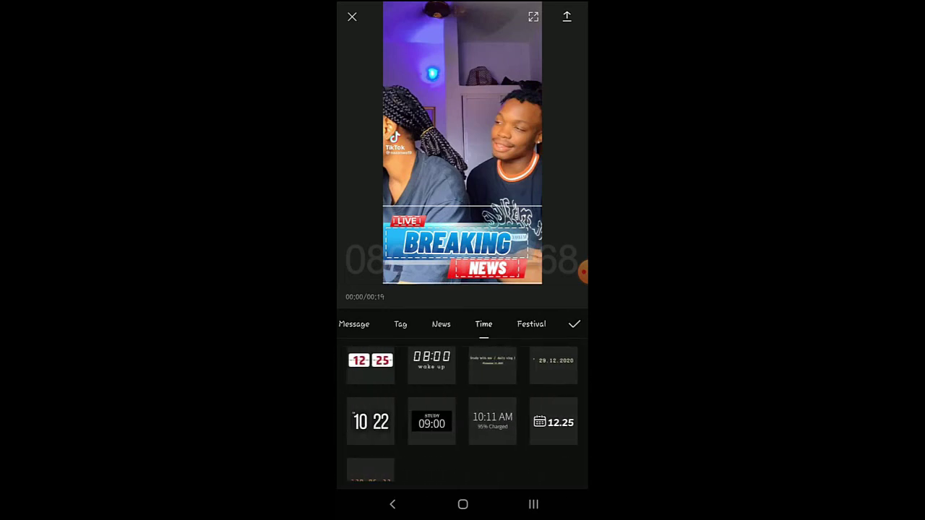
left_click(440, 323)
left_click(401, 324)
left_click(400, 324)
left_click(382, 324)
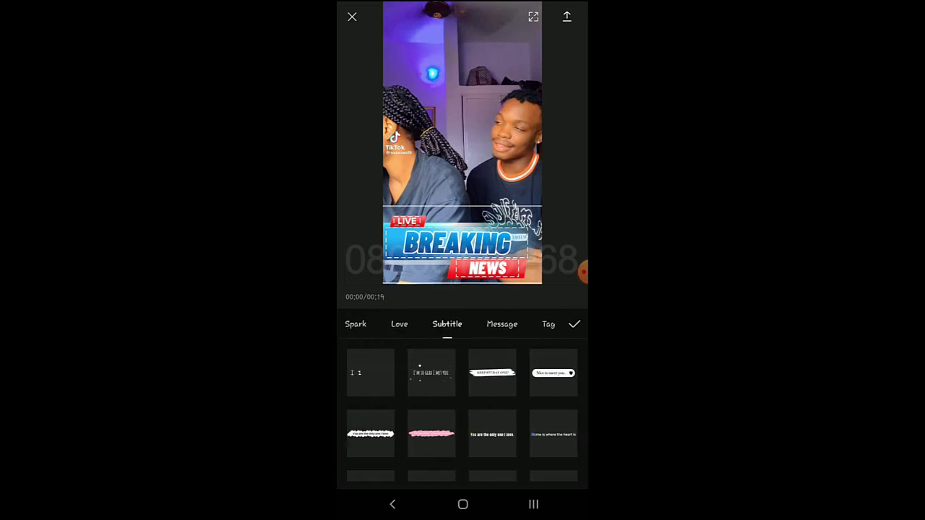
left_click(398, 324)
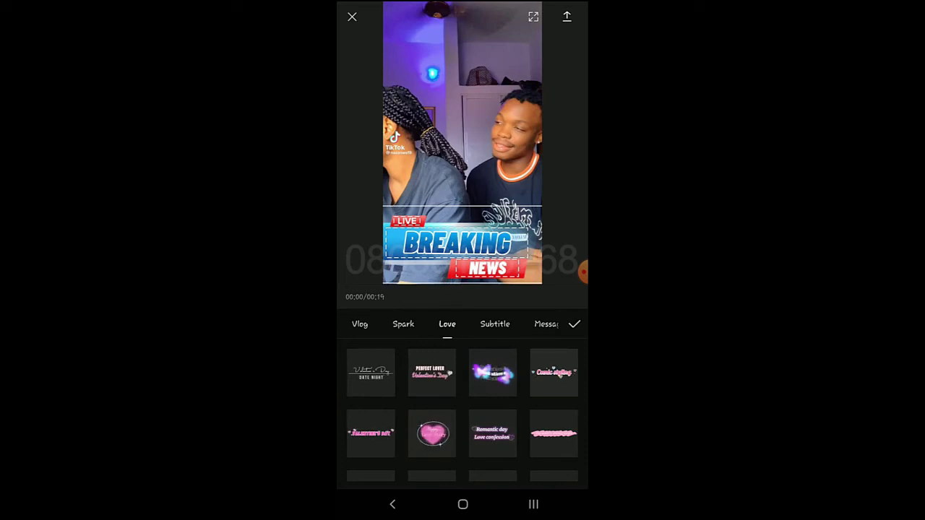
left_click(403, 324)
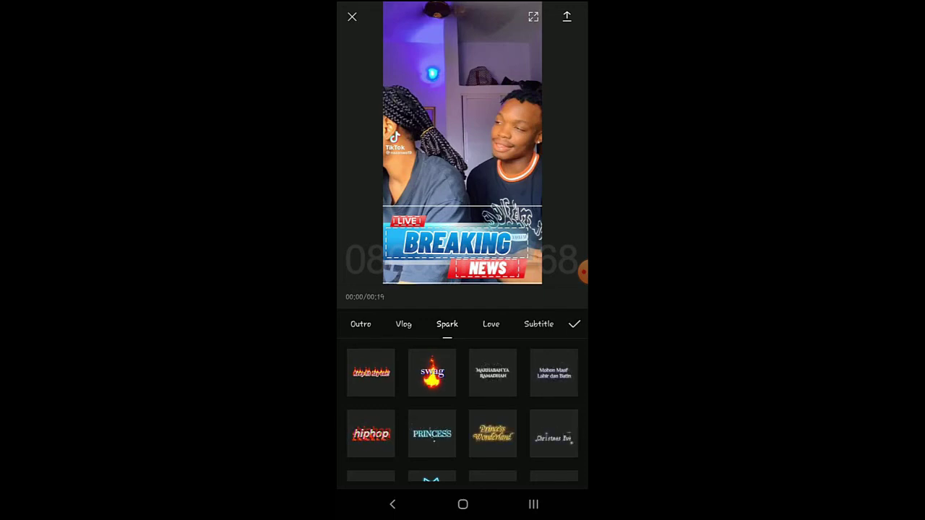
- Accept the breaking-news template, play the video through it, and extend the template's end on the timeline
left_click(574, 323)
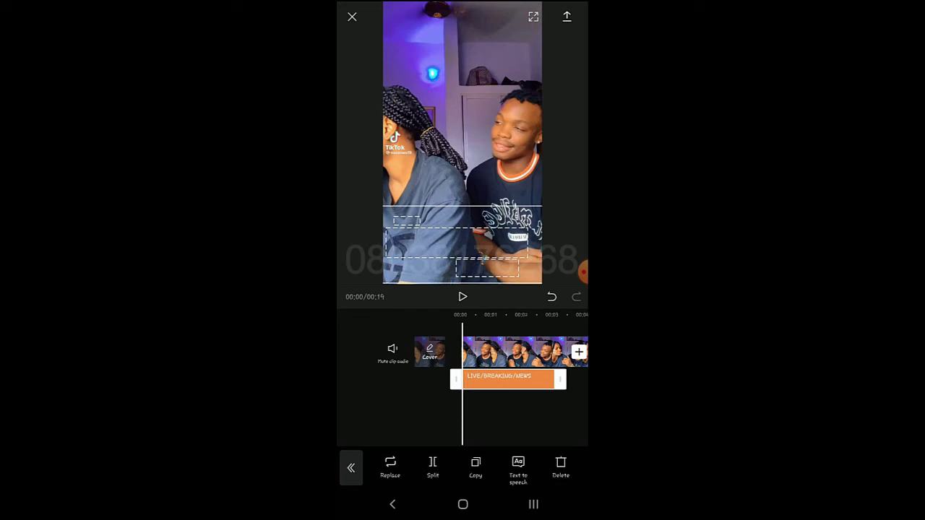
left_click(462, 297)
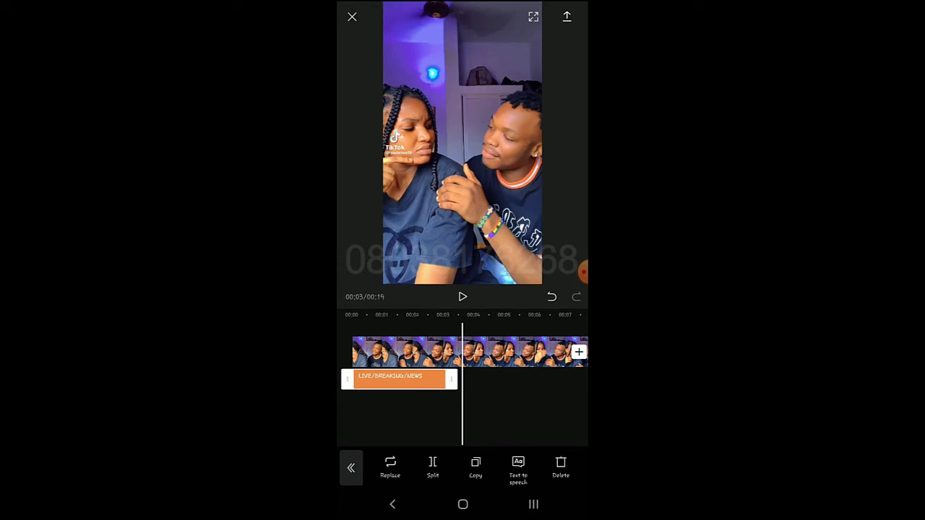
left_click_drag(451, 379, 475, 379)
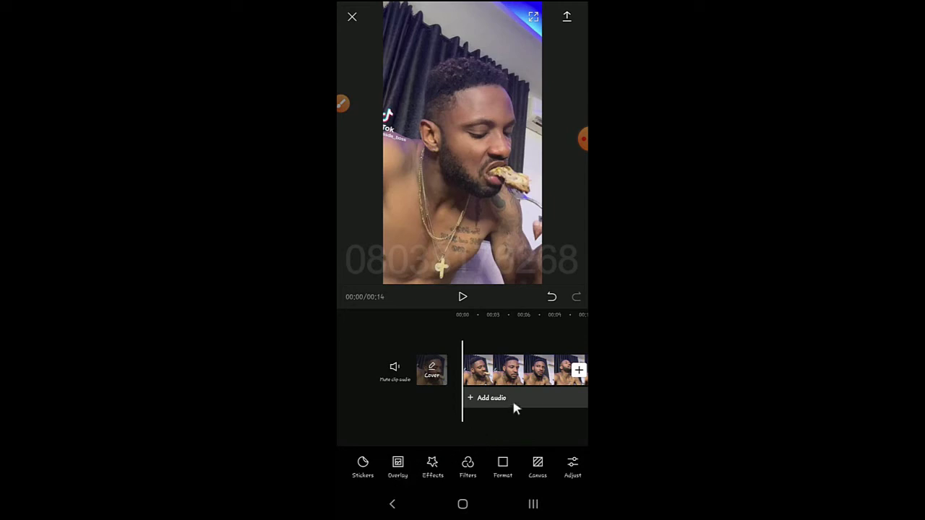
- Add the Web Empire channel screenshot as a photo overlay and shrink it into the video's lower-left corner
left_click(395, 468)
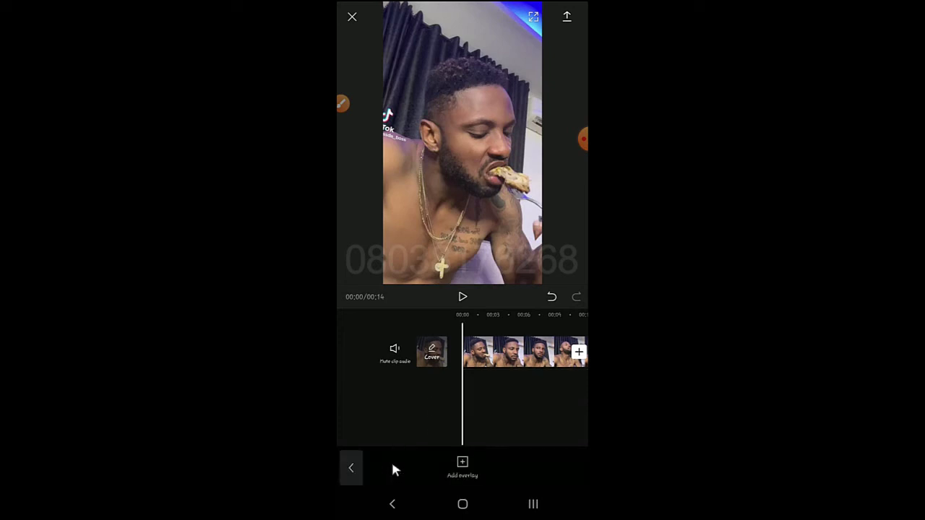
left_click(463, 466)
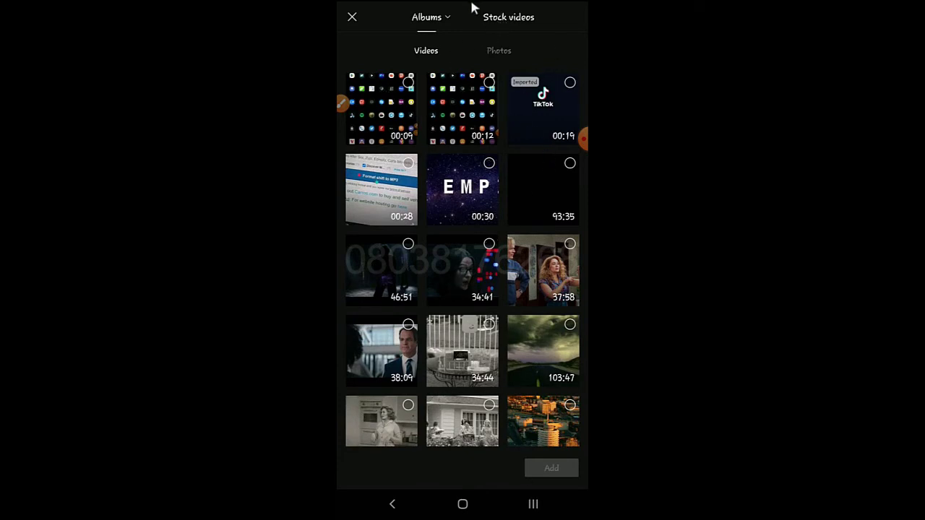
left_click(500, 50)
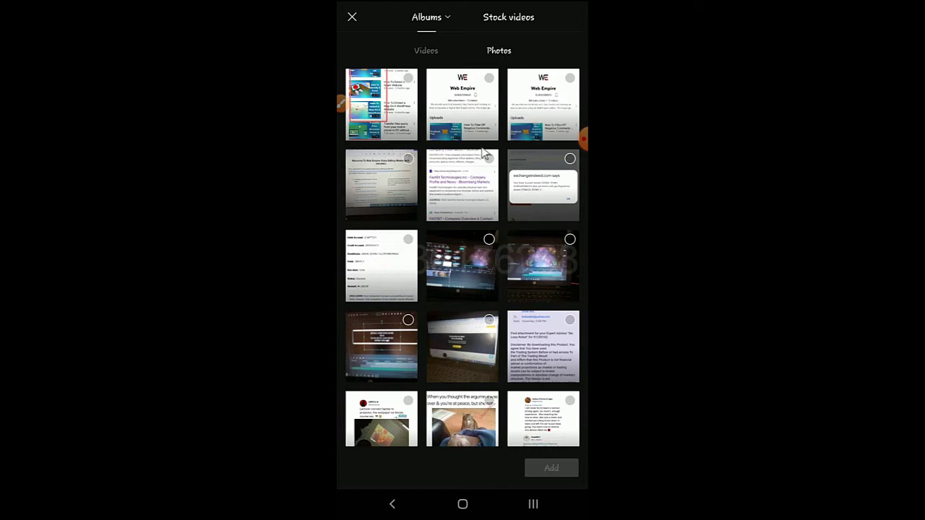
left_click(487, 80)
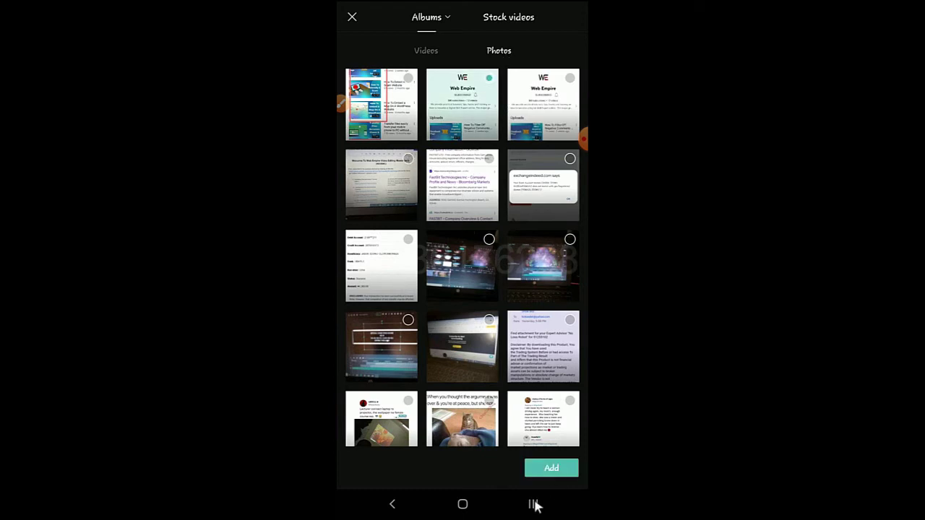
left_click(547, 469)
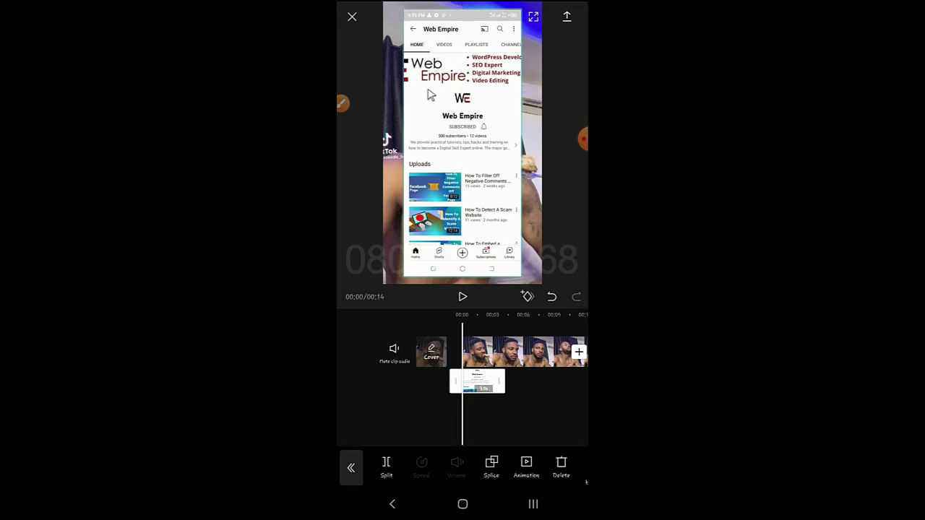
left_click_drag(578, 166, 418, 248)
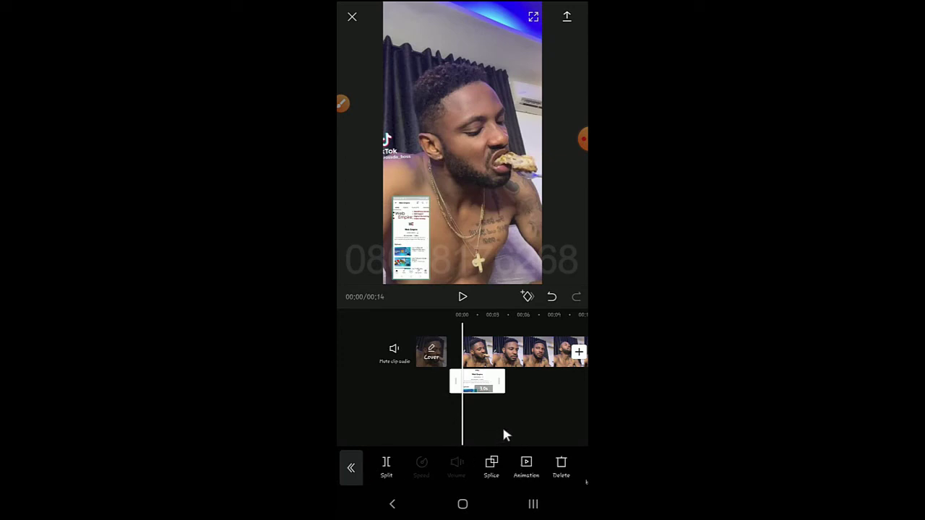
left_click(350, 468)
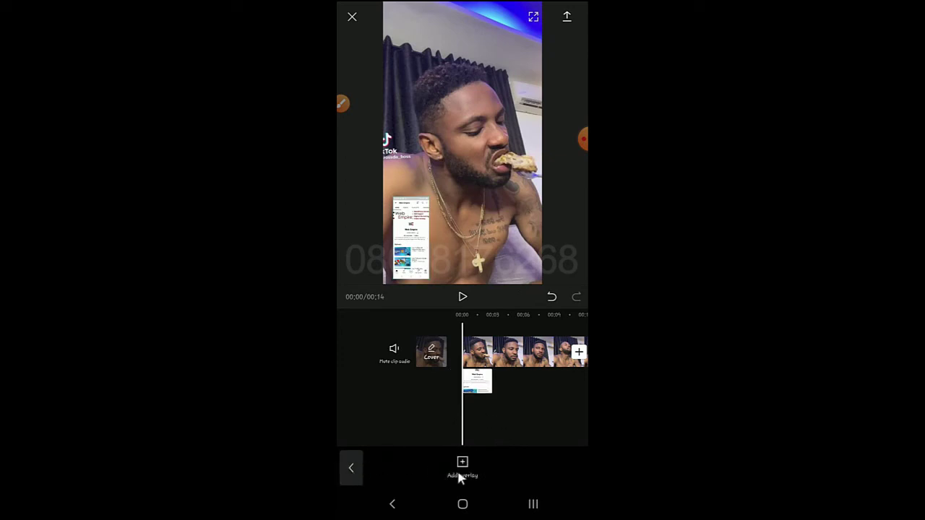
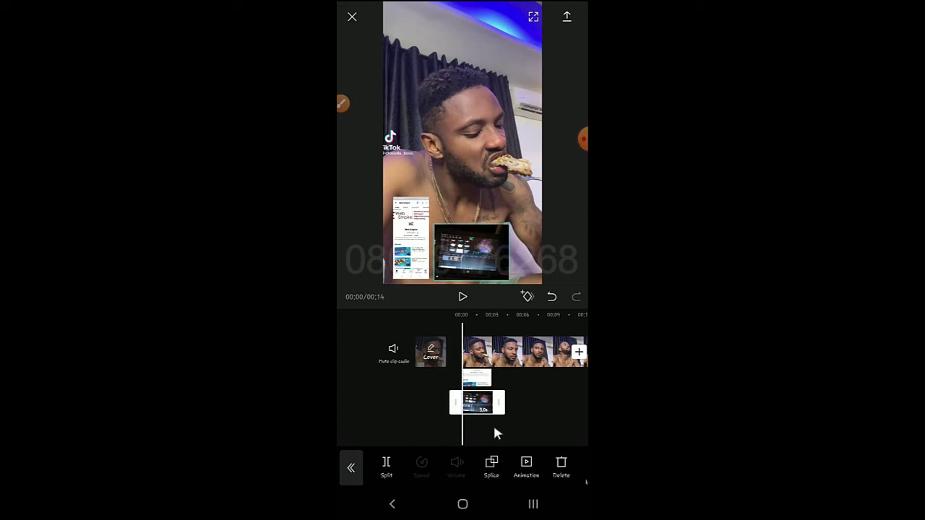
- Add the lecturer-and-projector meme image as another overlay and place it small in the video's upper-right corner
left_click(350, 469)
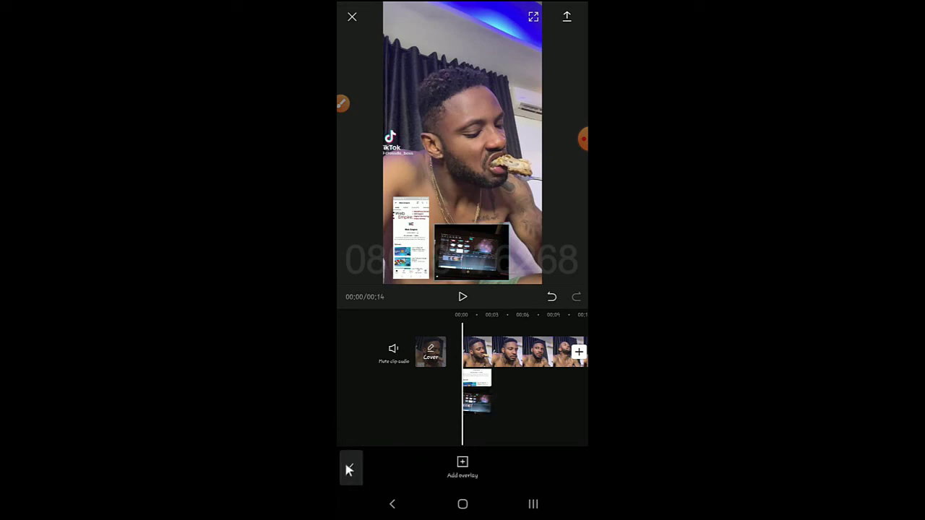
left_click(461, 464)
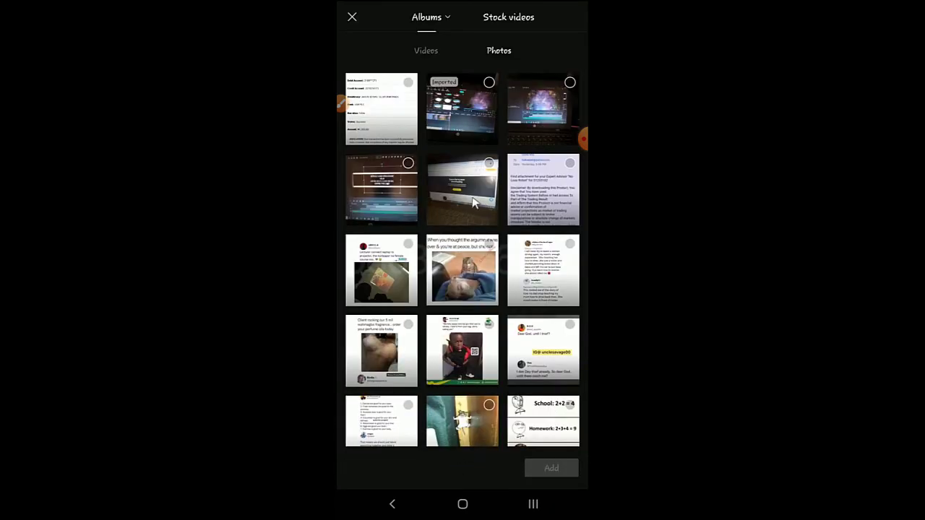
left_click(379, 276)
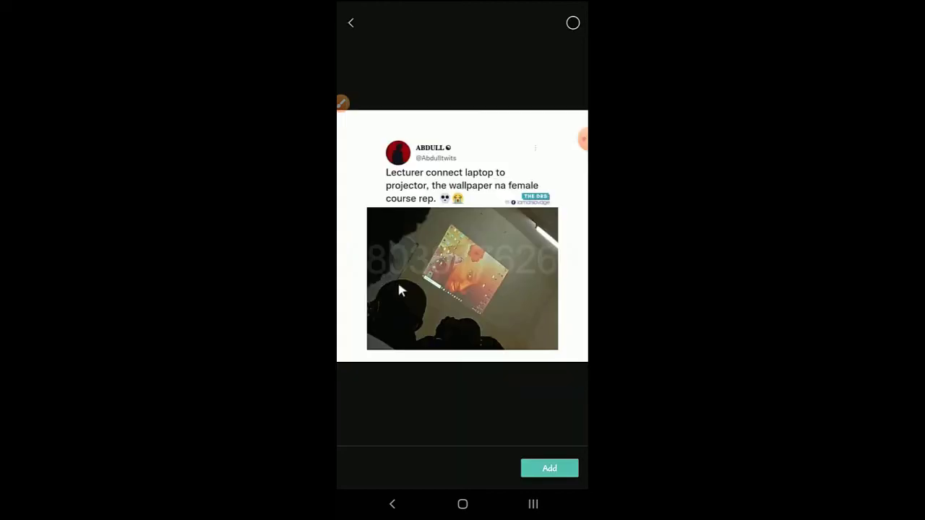
left_click(550, 468)
left_click_drag(484, 206, 515, 56)
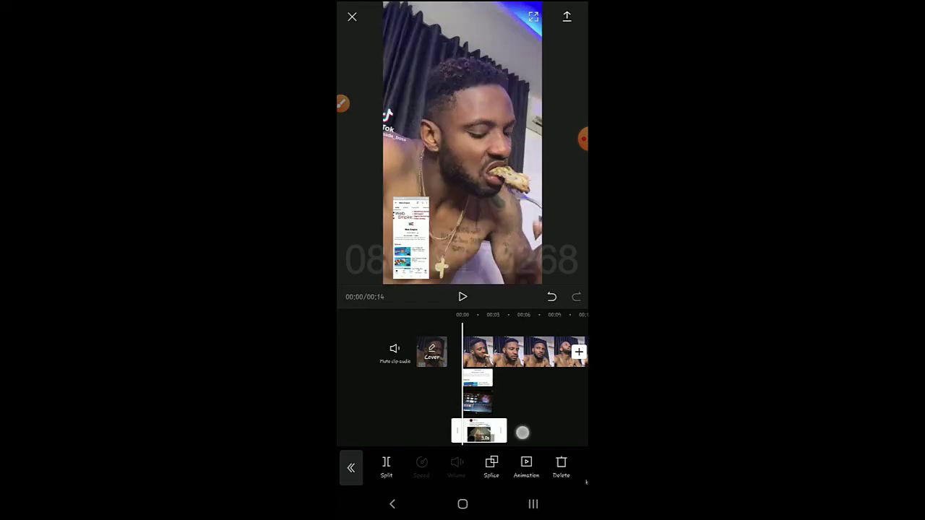
- Shift the Web Empire overlay slightly later on the timeline and move the editing-screen photo overlay behind it onto the same track
left_click(479, 431)
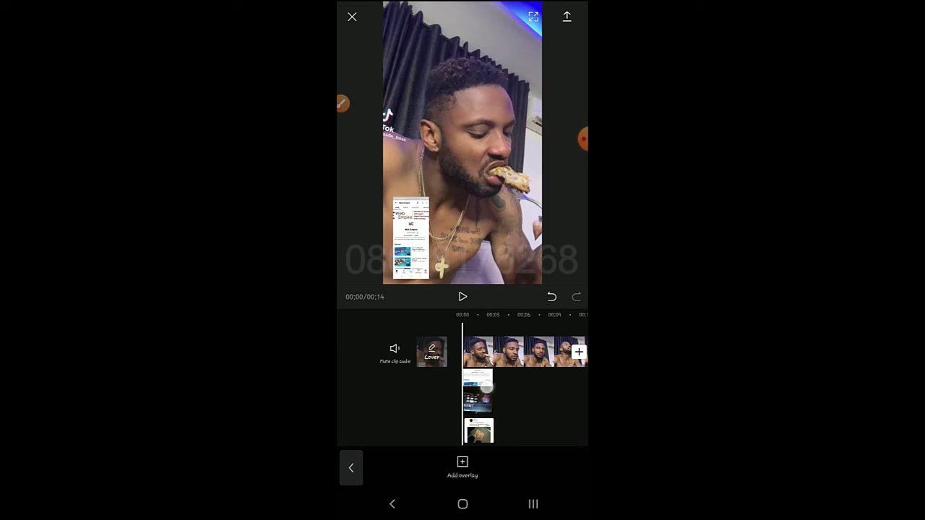
left_click(477, 380)
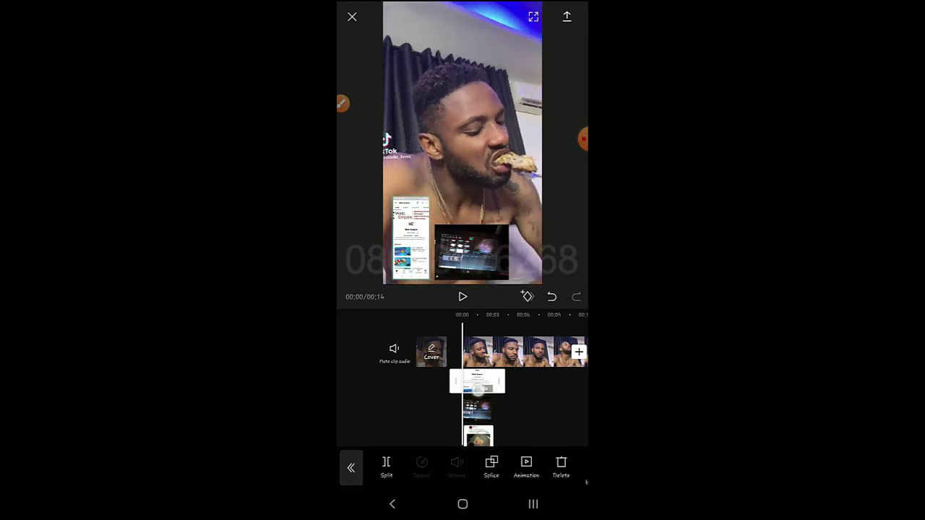
mouse_move(477, 379)
left_mouse_down()
mouse_move(524, 409)
mouse_move(483, 384)
left_mouse_up()
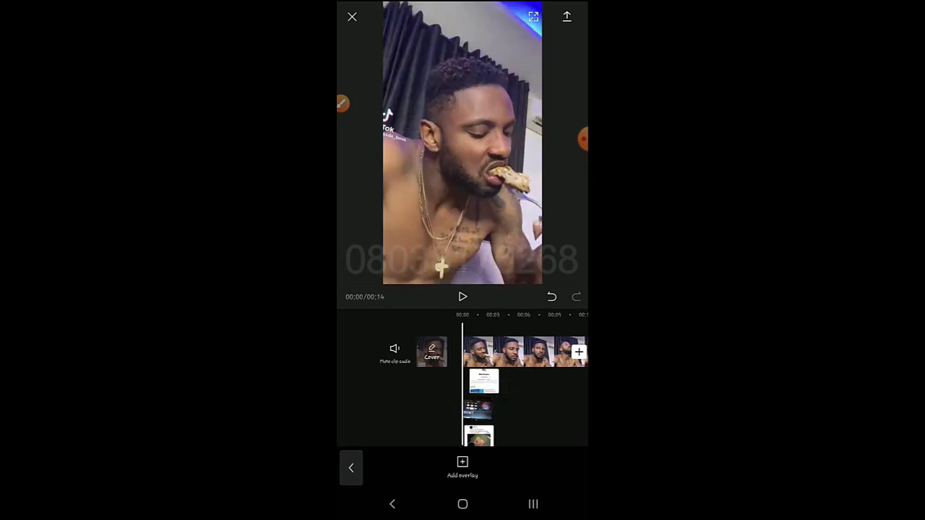
left_click(466, 410)
left_click(483, 411)
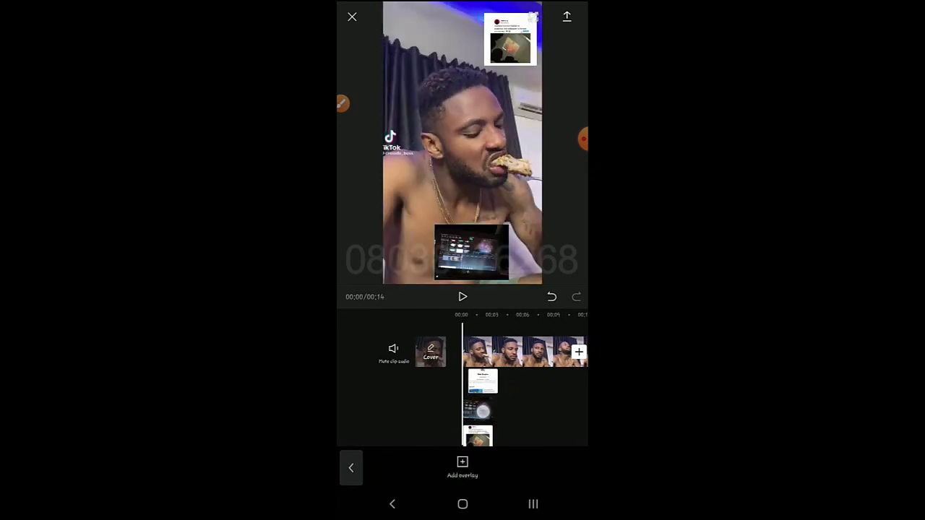
left_click_drag(483, 410, 521, 382)
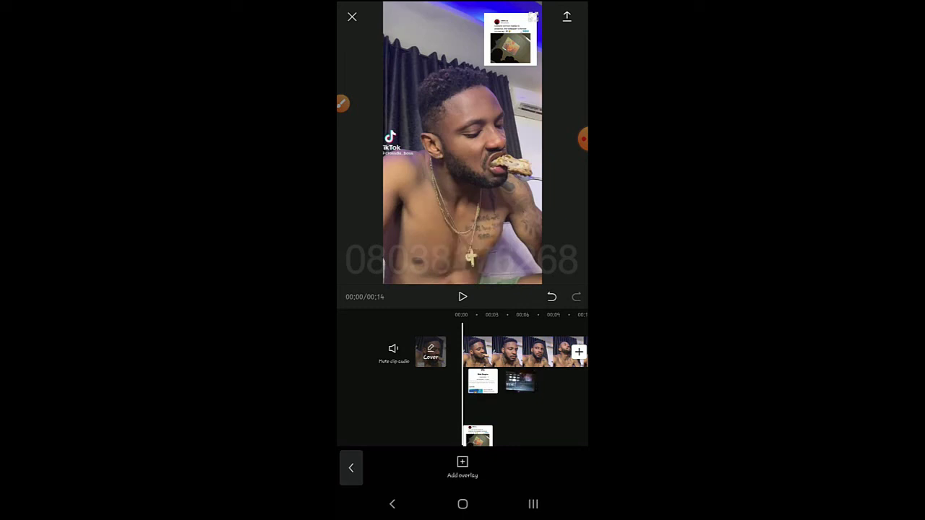
left_click_drag(536, 427, 579, 403)
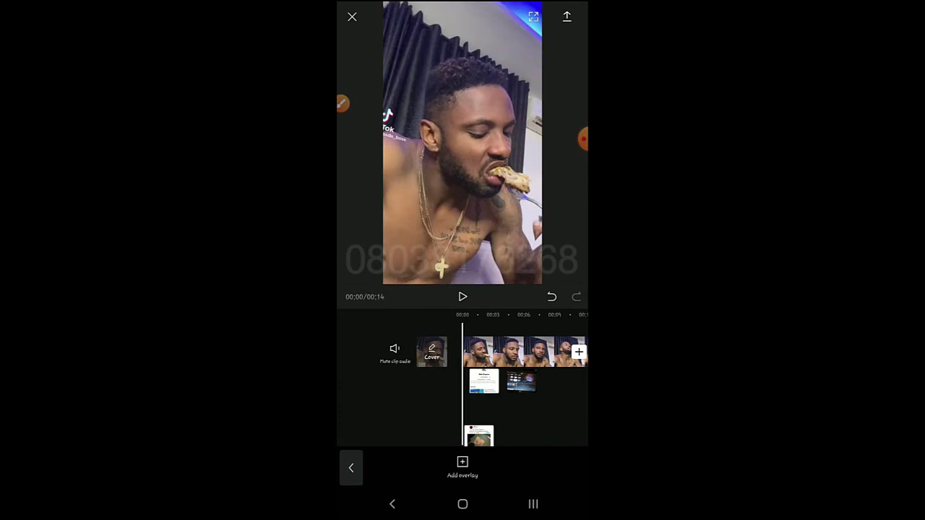
left_click(350, 470)
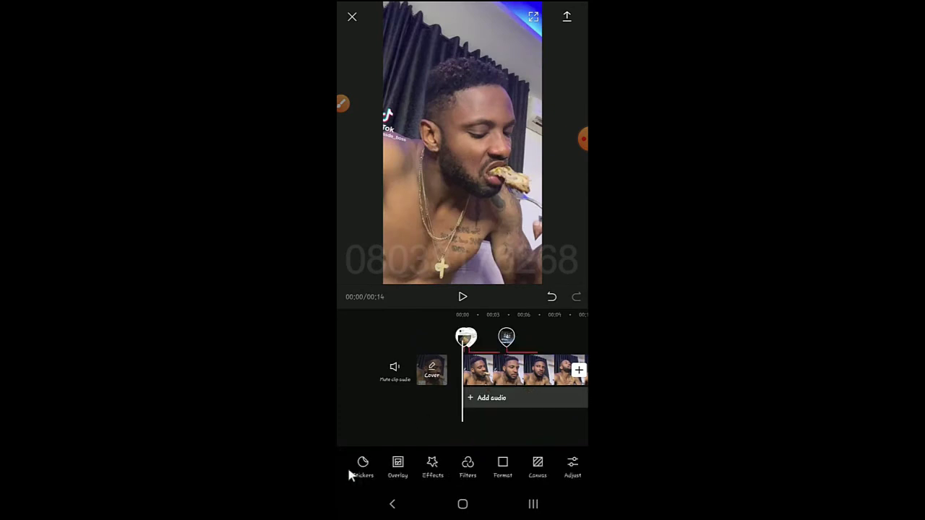
- Browse the video effects in the Trending, Basic, Bling, Party, Details, Love, Retro and Variety categories
left_click(432, 465)
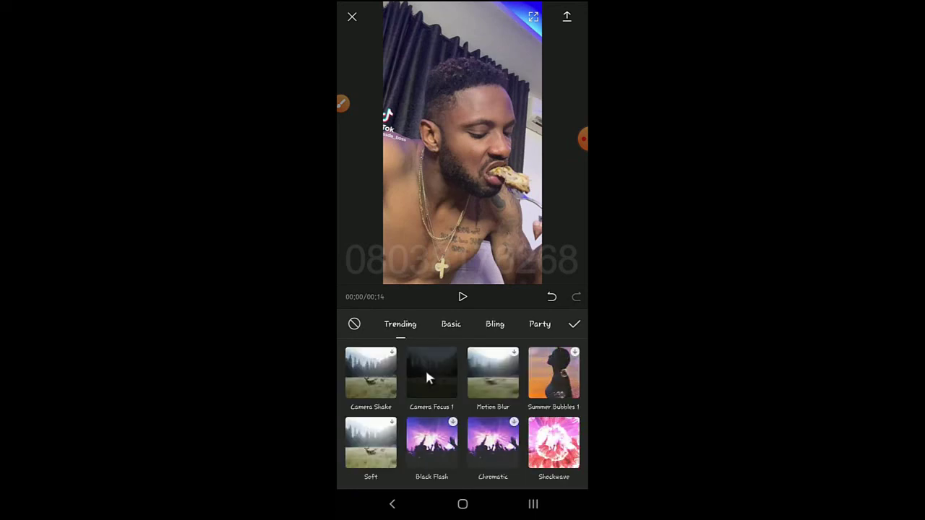
left_click(459, 324)
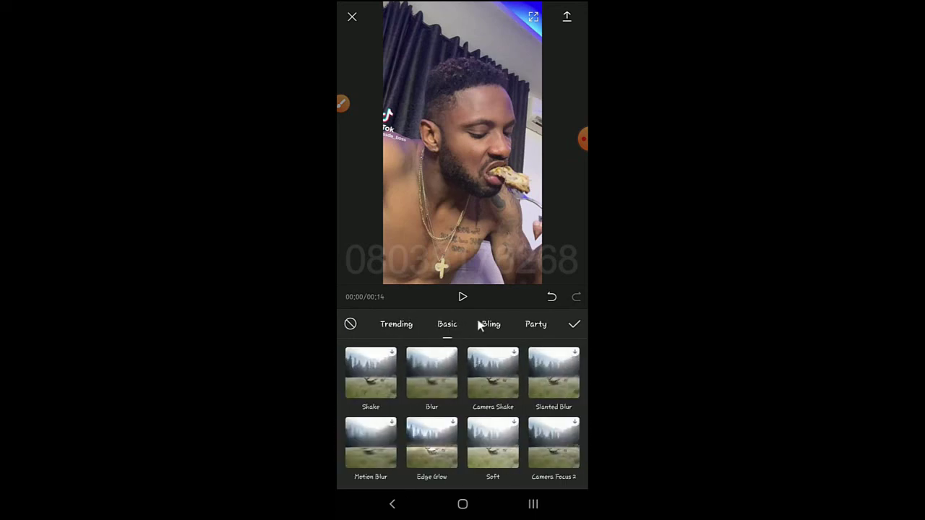
left_click(399, 326)
scroll(508, 412, "down", 10)
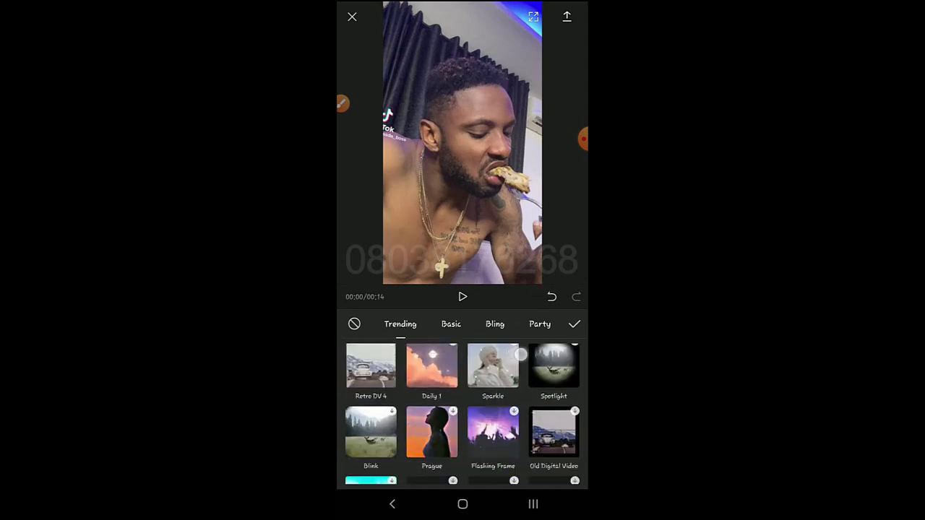
scroll(521, 405, "down", 5)
left_click(451, 322)
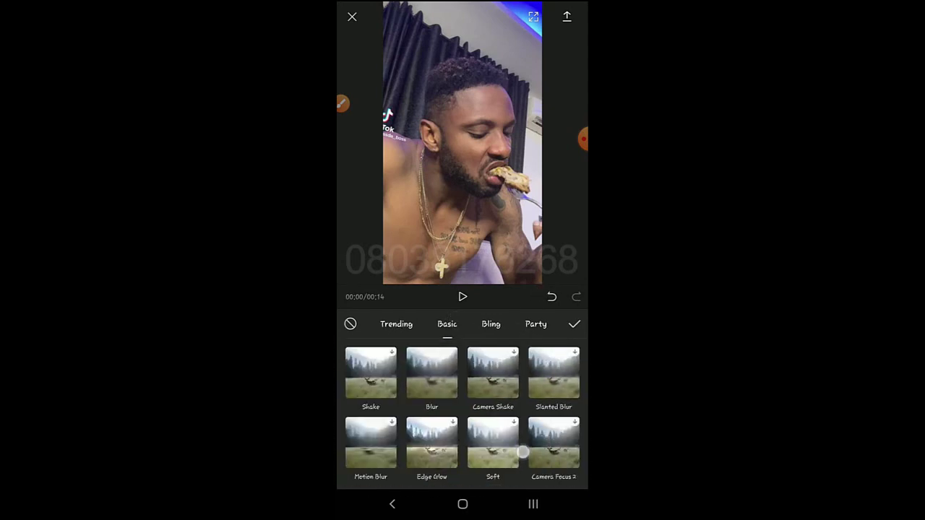
scroll(522, 433, "down", 5)
left_click(491, 324)
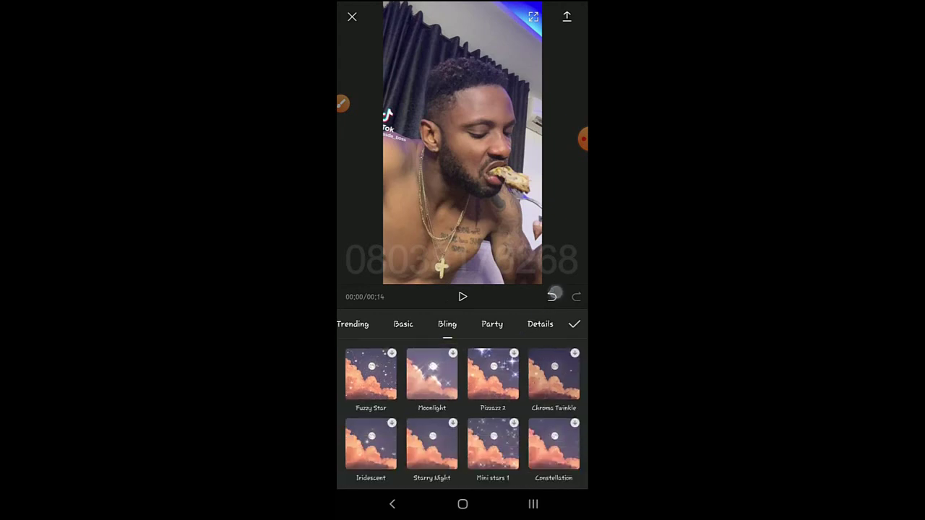
scroll(520, 404, "down", 5)
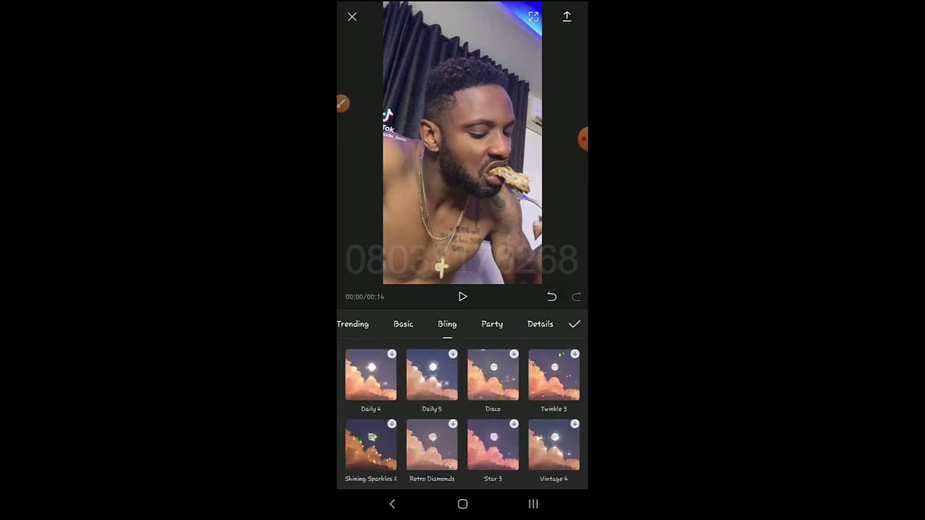
left_click(493, 324)
scroll(463, 412, "down", 5)
left_click(496, 324)
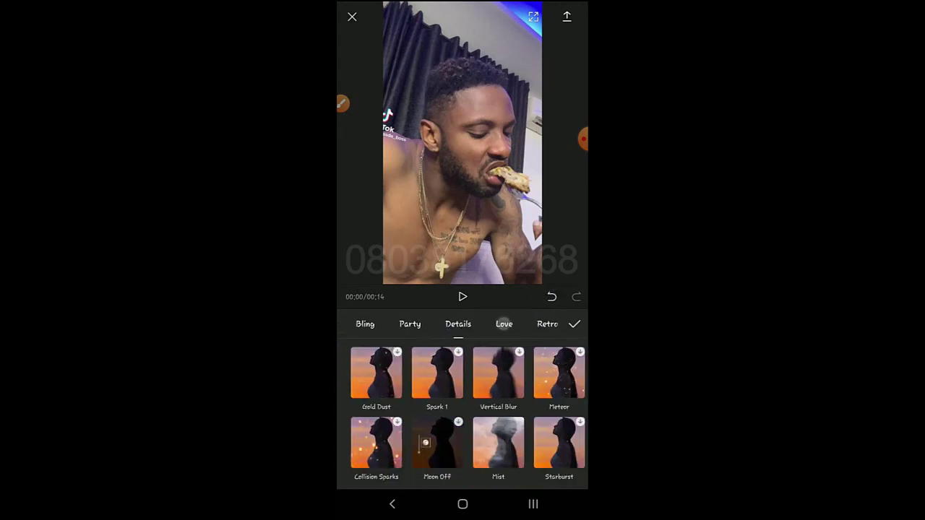
scroll(462, 412, "down", 5)
left_click(503, 324)
scroll(463, 412, "down", 3)
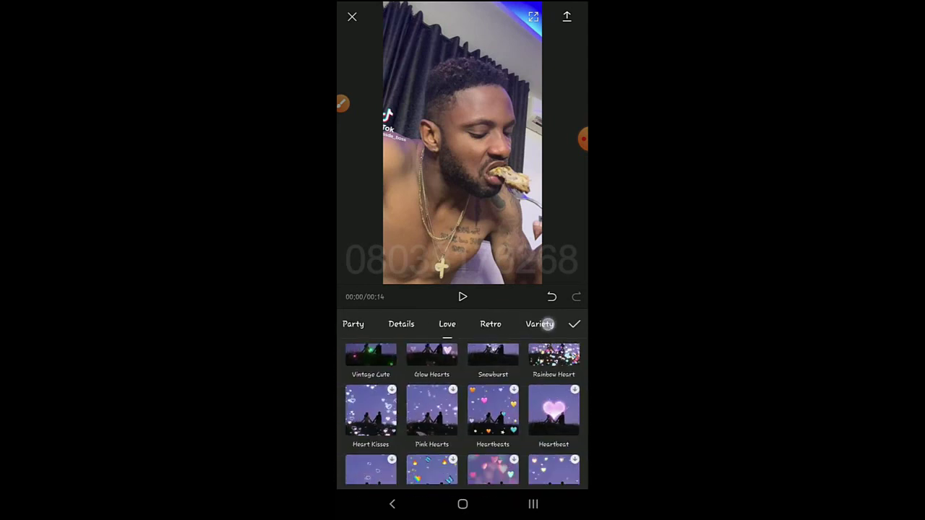
scroll(462, 412, "down", 3)
left_click(491, 323)
scroll(463, 412, "down", 5)
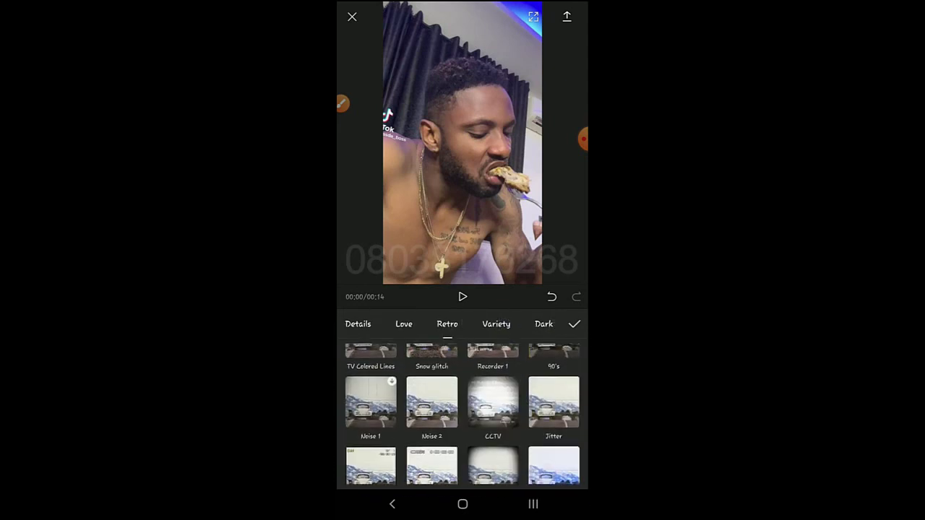
left_click(496, 324)
scroll(462, 412, "down", 3)
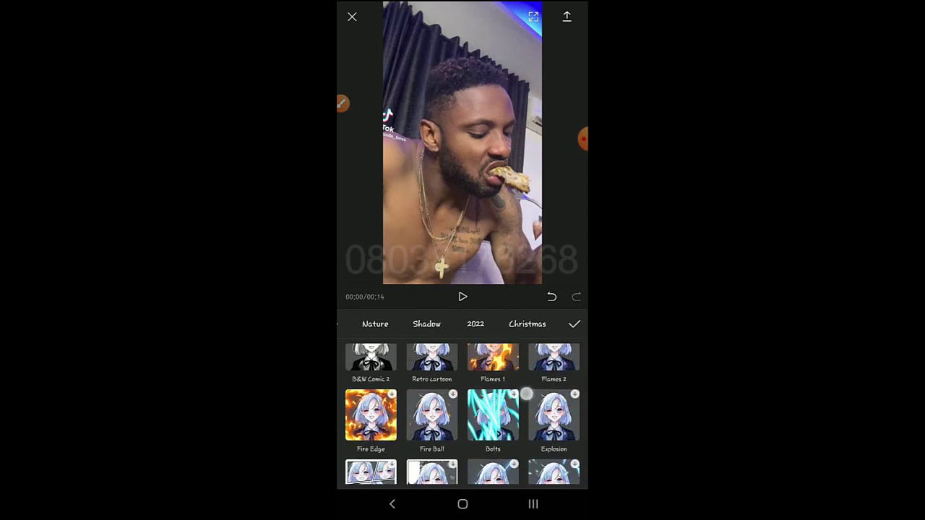
- Apply the Bolts comic effect to the main video, look over the Split effects, and accept the chosen effect
scroll(462, 412, "down", 1)
left_click(493, 403)
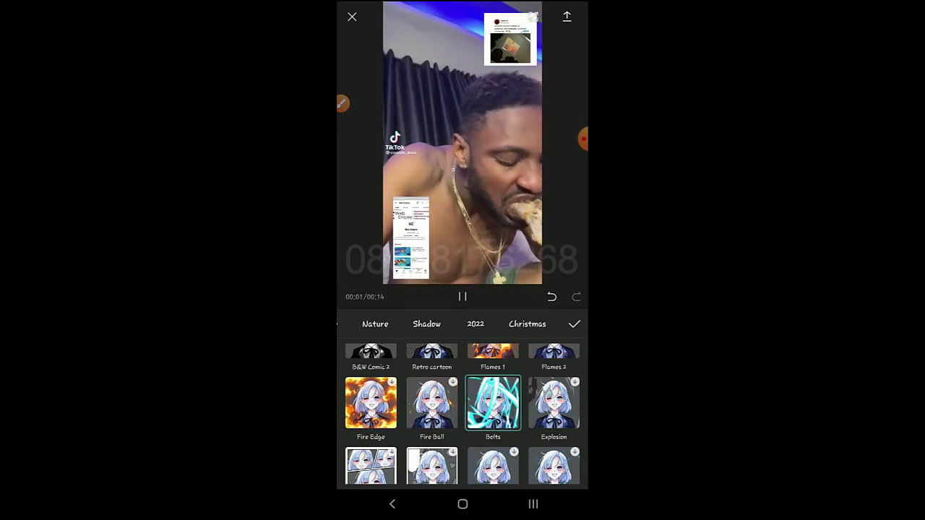
left_click_drag(404, 419, 549, 419)
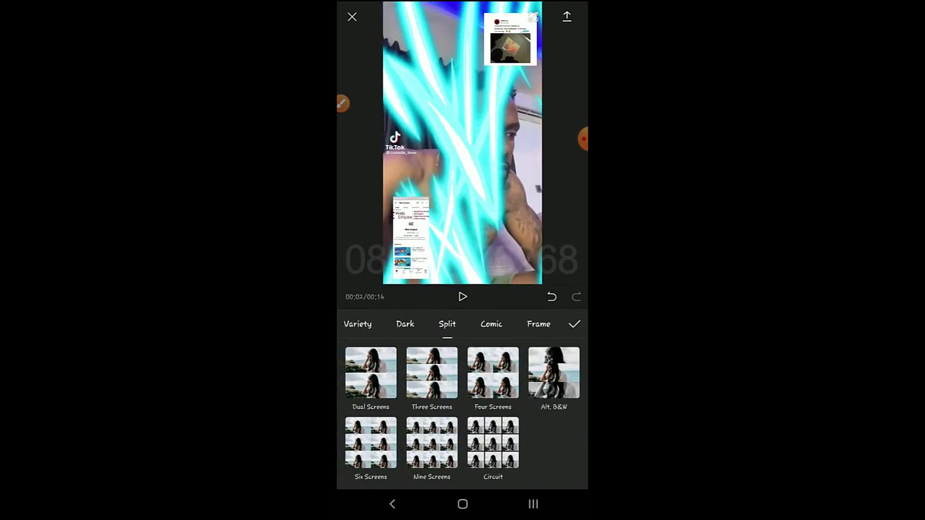
left_click_drag(506, 358, 488, 336)
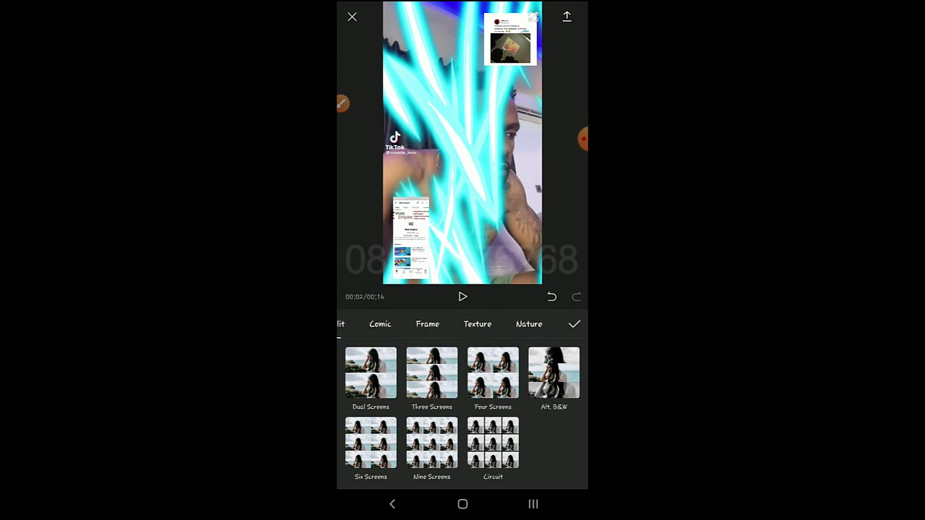
left_click(574, 324)
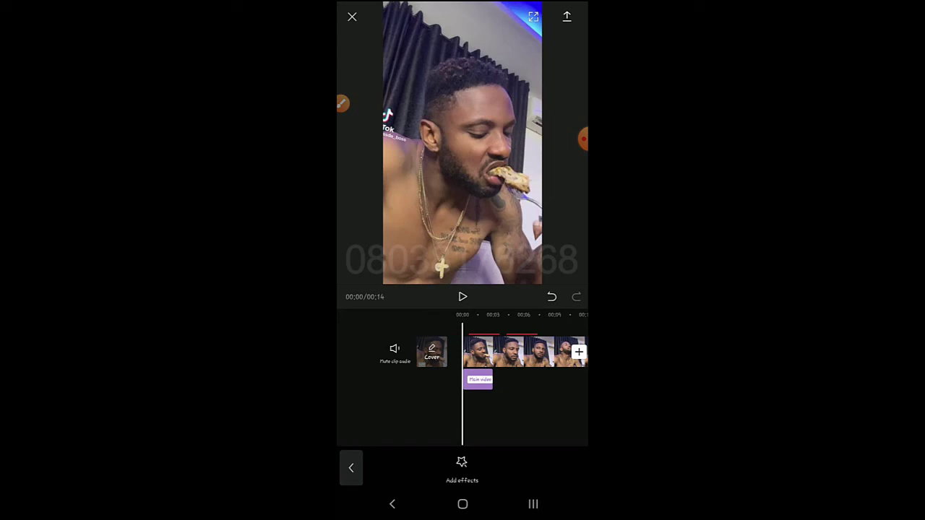
- Extend the Bolts effect to the end of the video and play the result from the start
left_click(479, 380)
left_click_drag(504, 383, 546, 395)
scroll(463, 361, "left", 10)
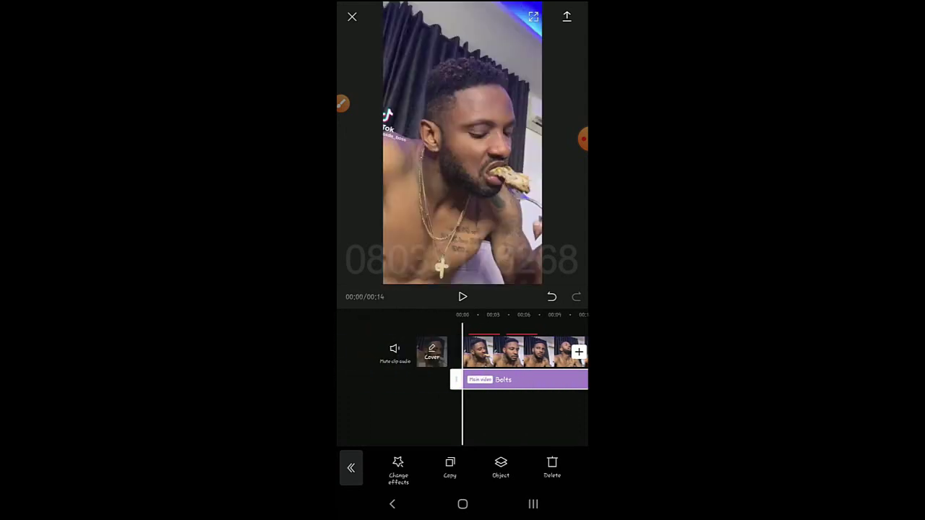
left_click(474, 303)
left_click(463, 296)
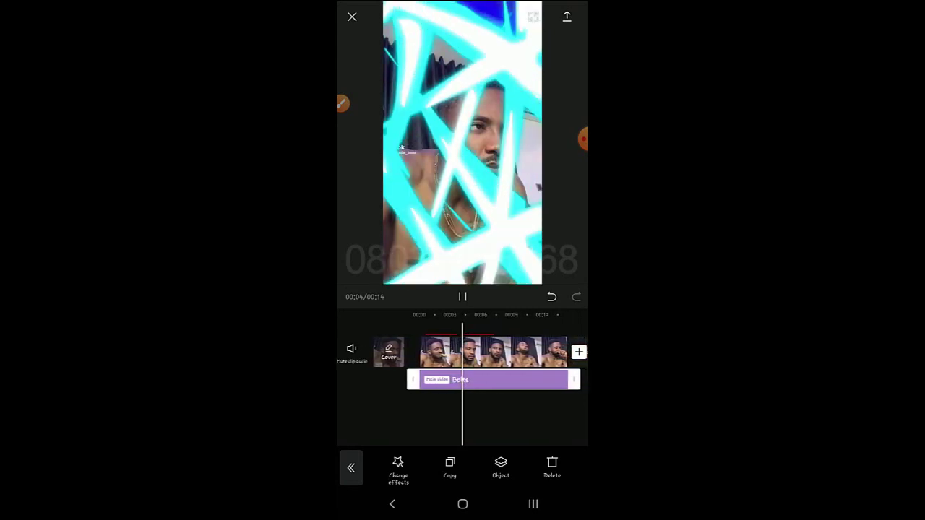
- Shorten the Bolts effect so it ends at 00:06 and return to the main editing tools
left_click_drag(571, 379, 477, 381)
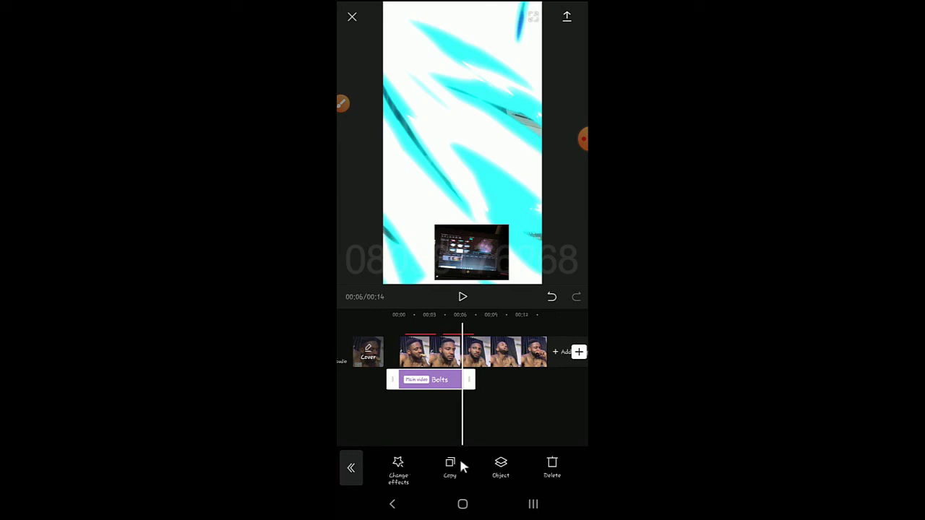
left_click(347, 471)
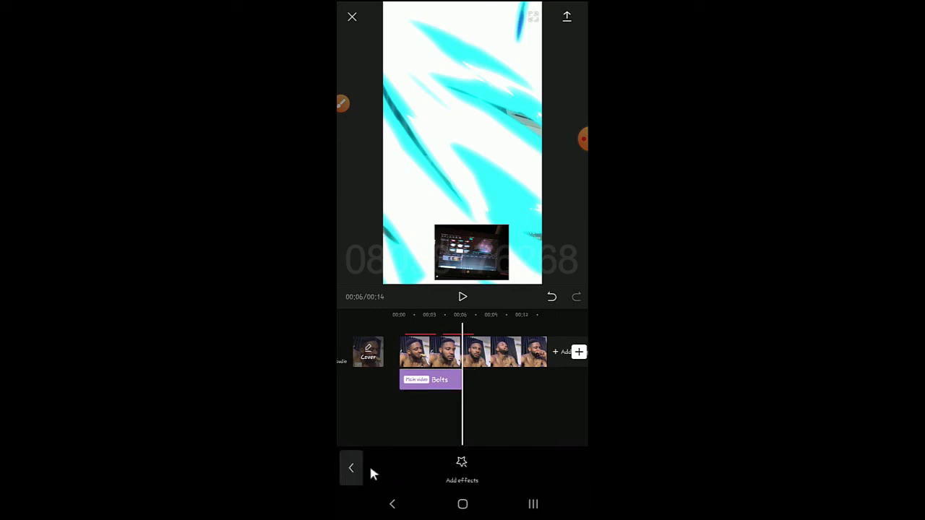
left_click(352, 469)
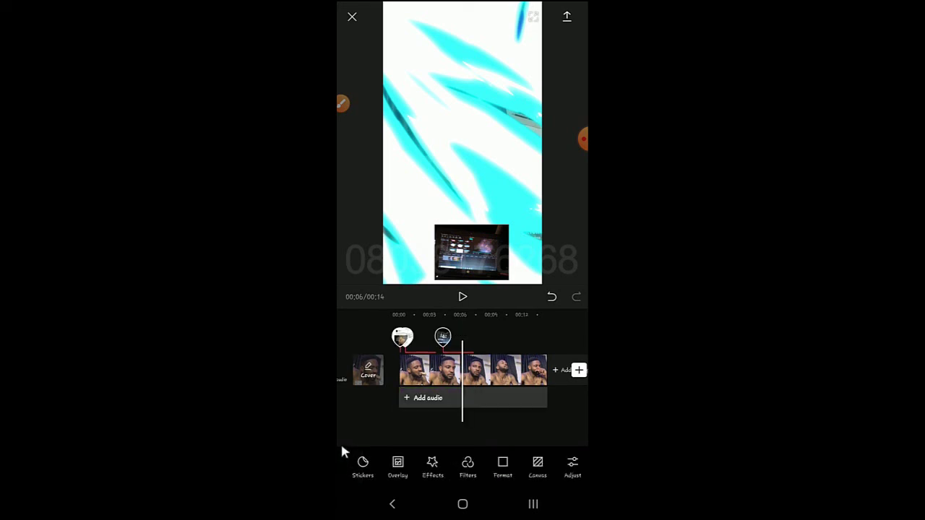
- Look through the Food, Movies and Nature filters, and undo the length changes made to the Bolts effect
left_click(467, 466)
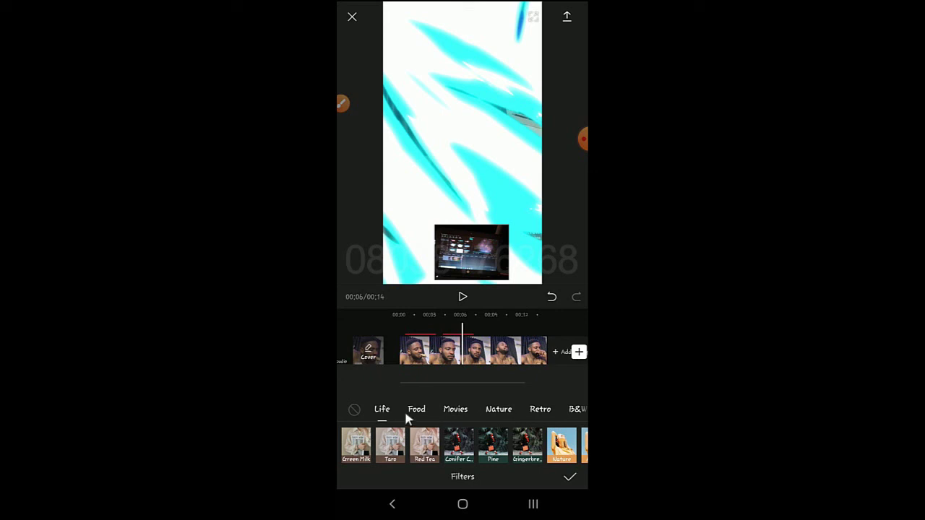
left_click(414, 409)
left_click(451, 410)
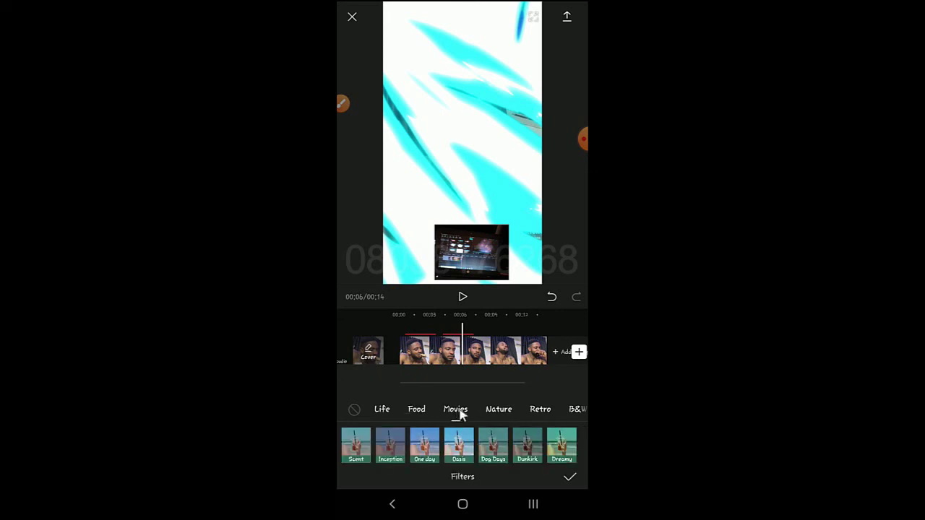
left_click(494, 411)
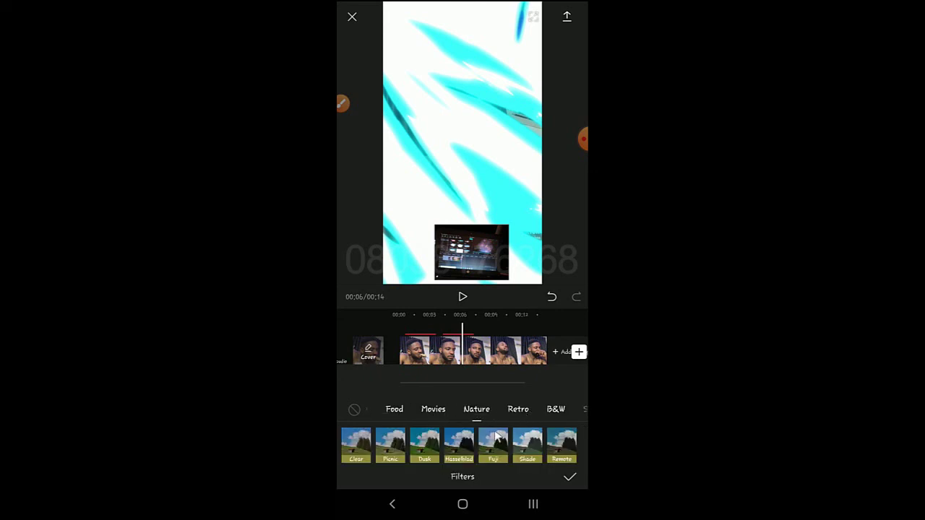
left_click(553, 301)
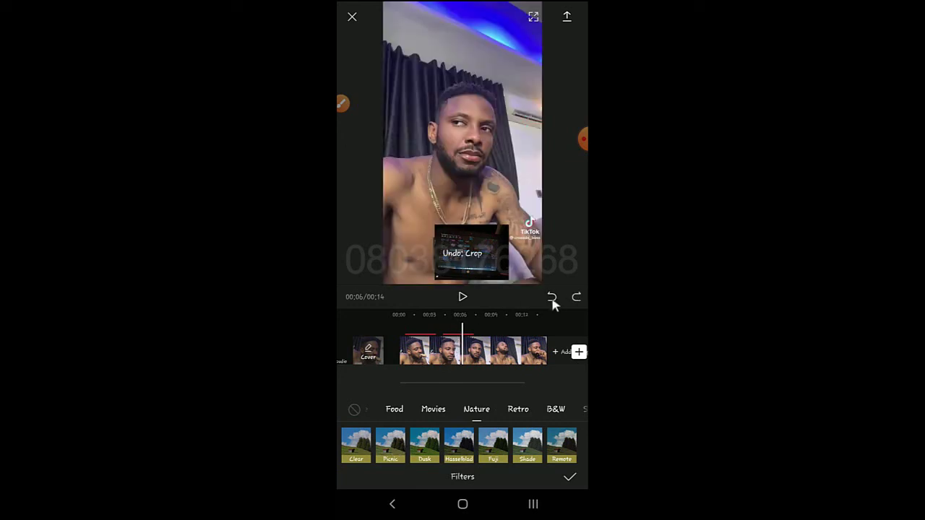
- Try the Picnic, Hasselblad and Dusk nature filters, with Dusk at strength 100, and reset the video to no filter
left_click(397, 446)
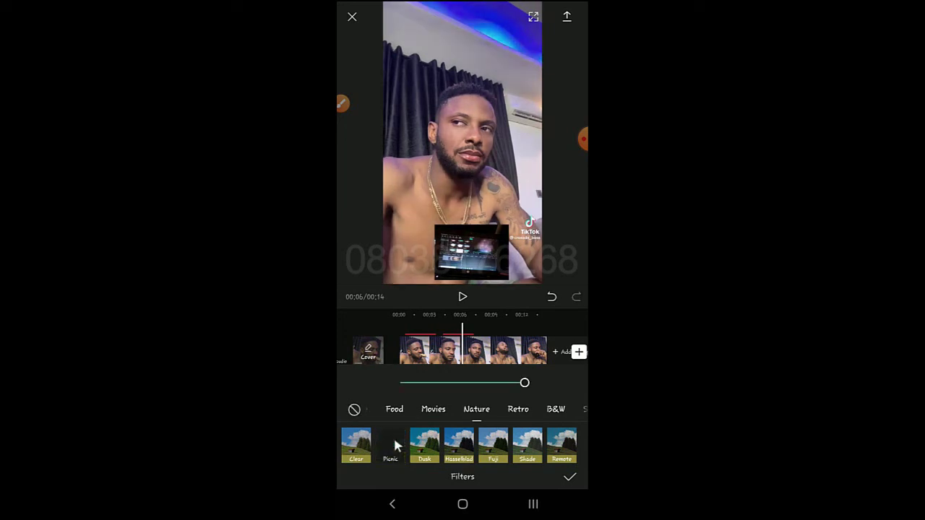
left_click(468, 442)
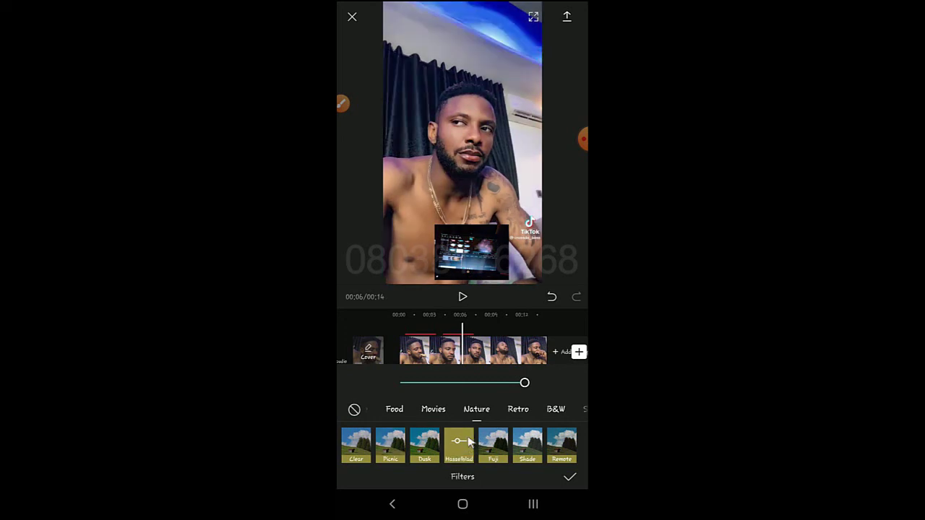
left_click(426, 447)
left_click_drag(529, 388, 571, 410)
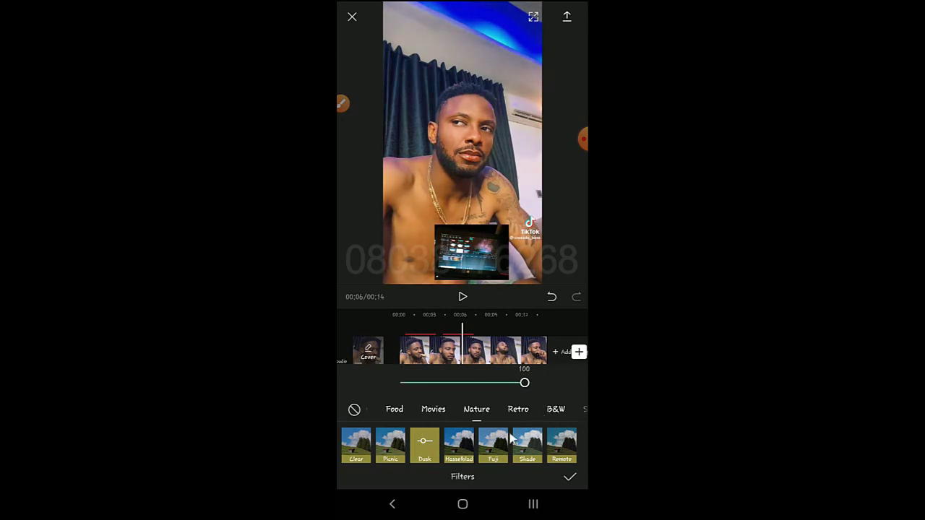
left_click(355, 410)
left_click(571, 321)
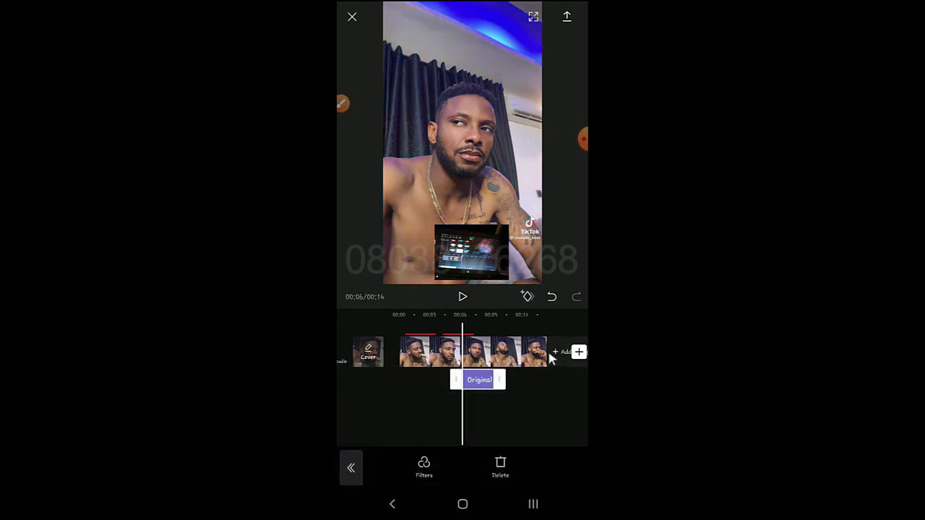
left_click(351, 469)
left_click(352, 470)
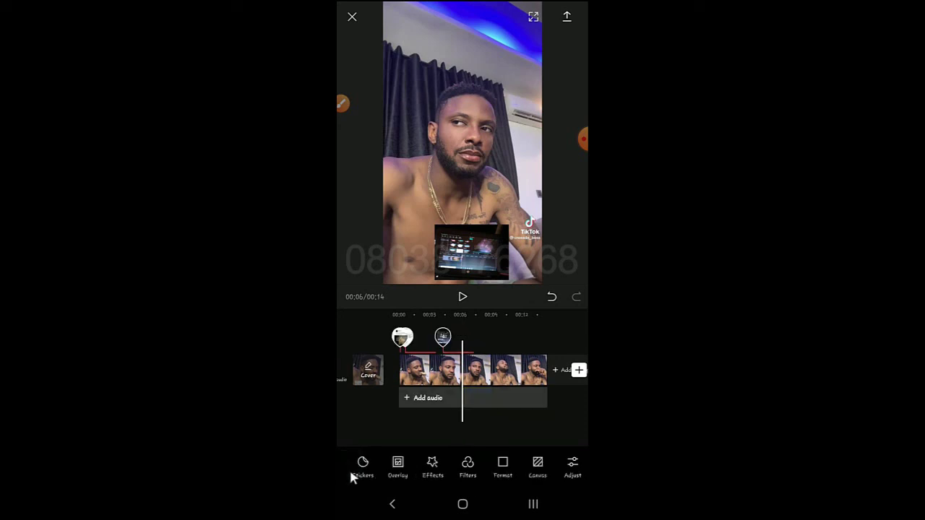